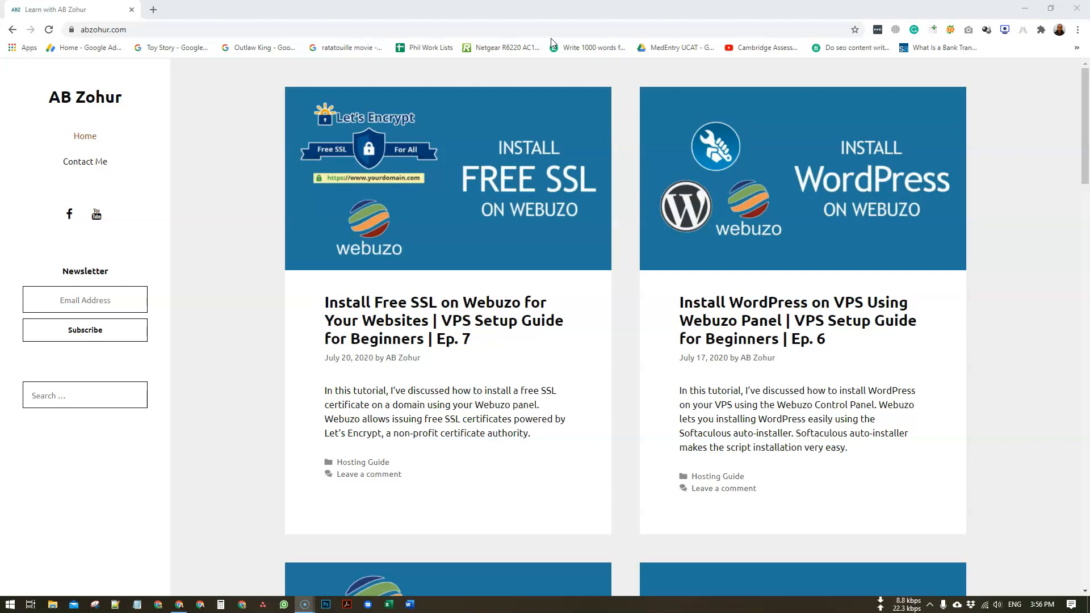
# - Bring Chrome to the front and open a new tab beside the Learn with AB Zohur homepage
pyautogui.click(553, 12)
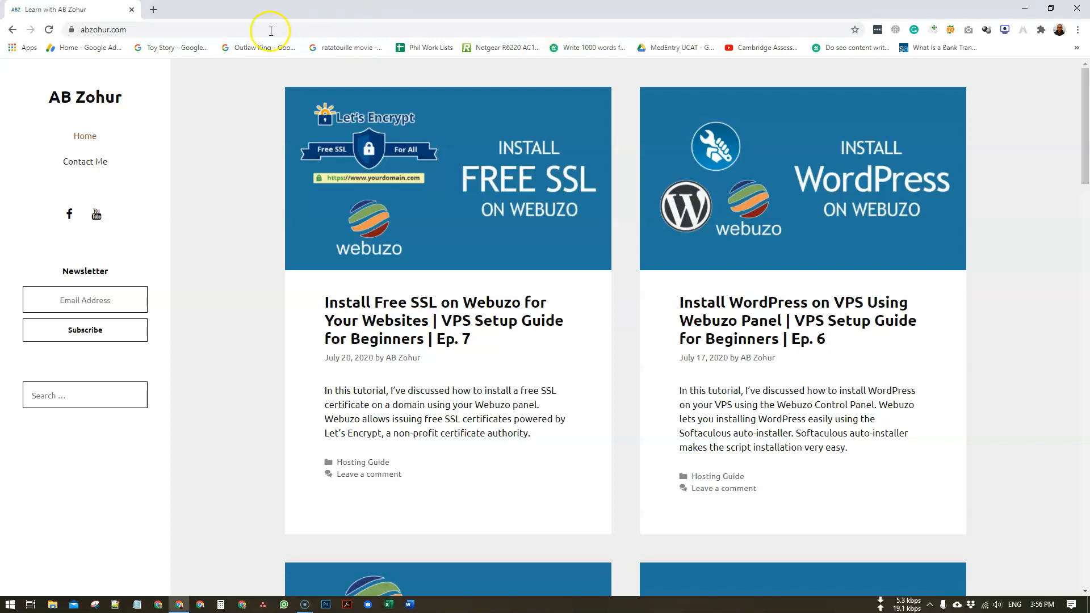
pyautogui.click(153, 10)
# - Load the abzohur.com /login page from the address suggestions and log in to the WordPress Dashboard
pyautogui.write('ab')
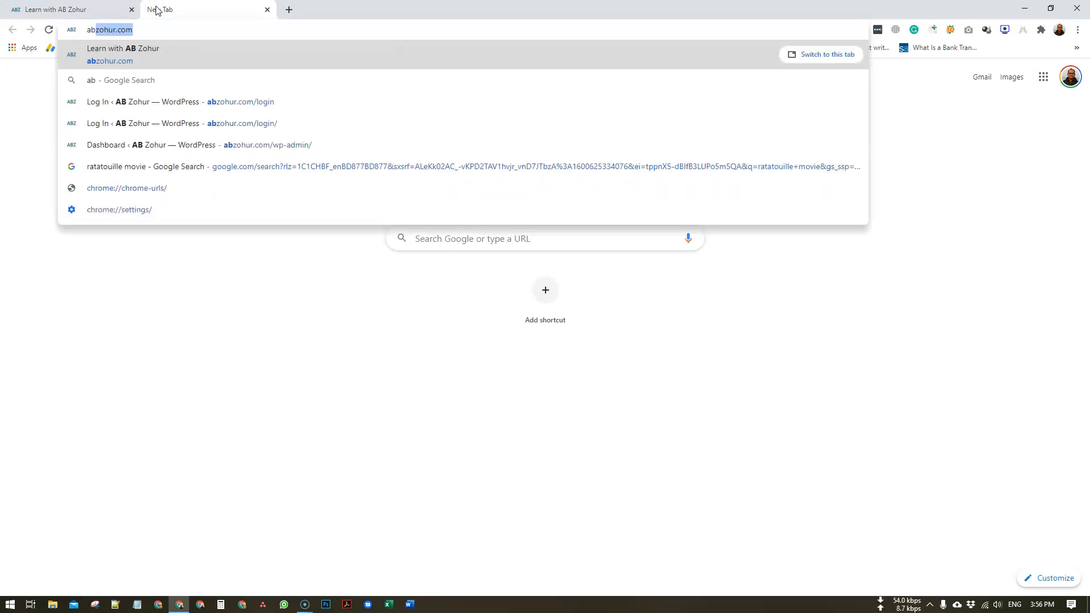
pyautogui.press('Down')
pyautogui.press('Down')
pyautogui.press('Return')
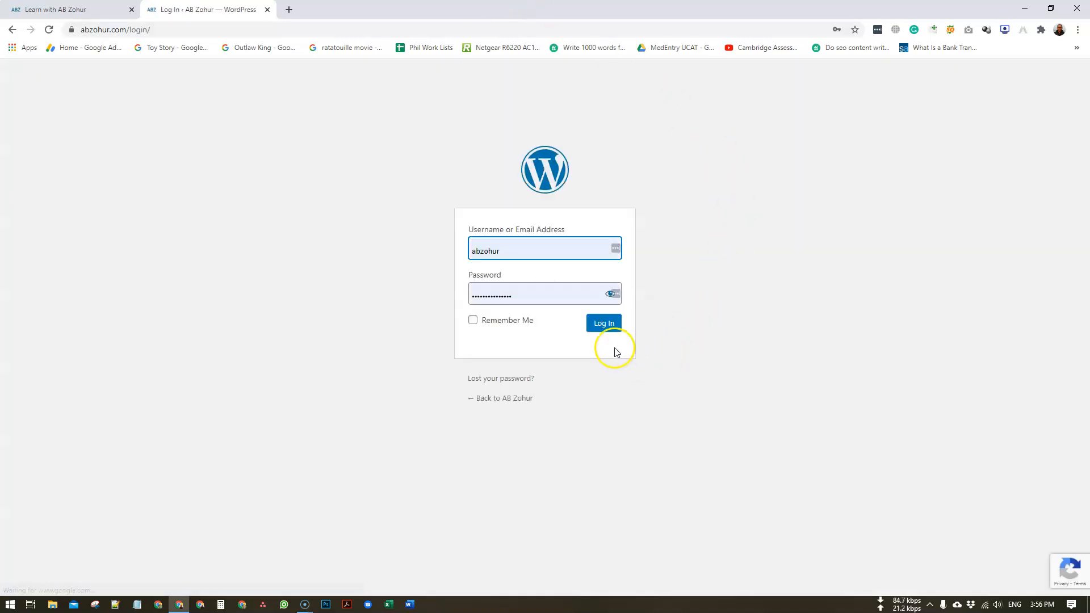
pyautogui.click(605, 328)
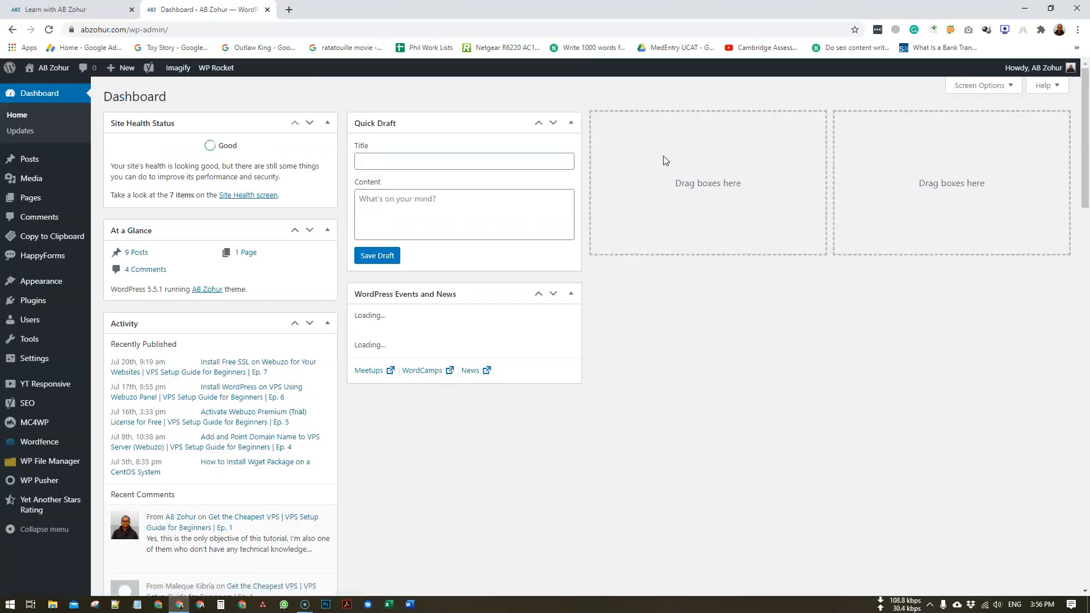
# - Go to Plugins > Add New and focus the plugin search field
pyautogui.click(646, 155)
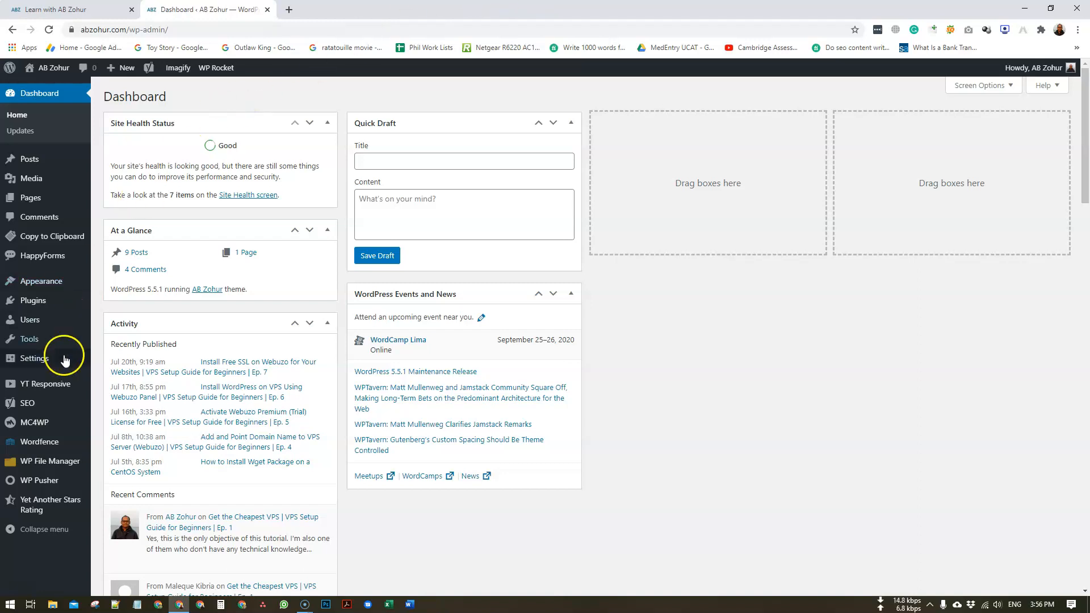
pyautogui.moveTo(38, 301)
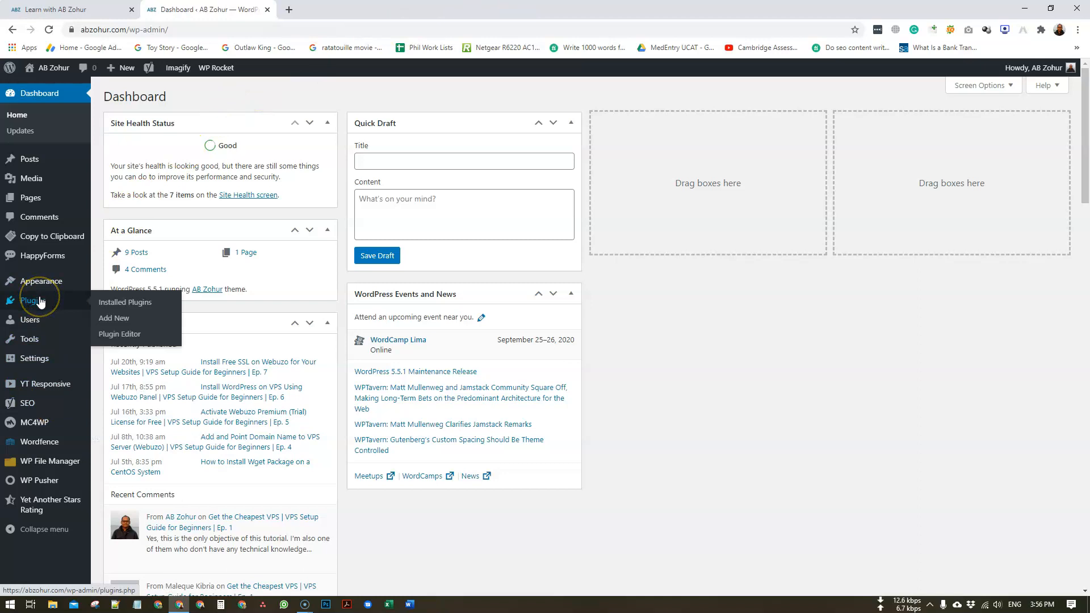
pyautogui.click(114, 319)
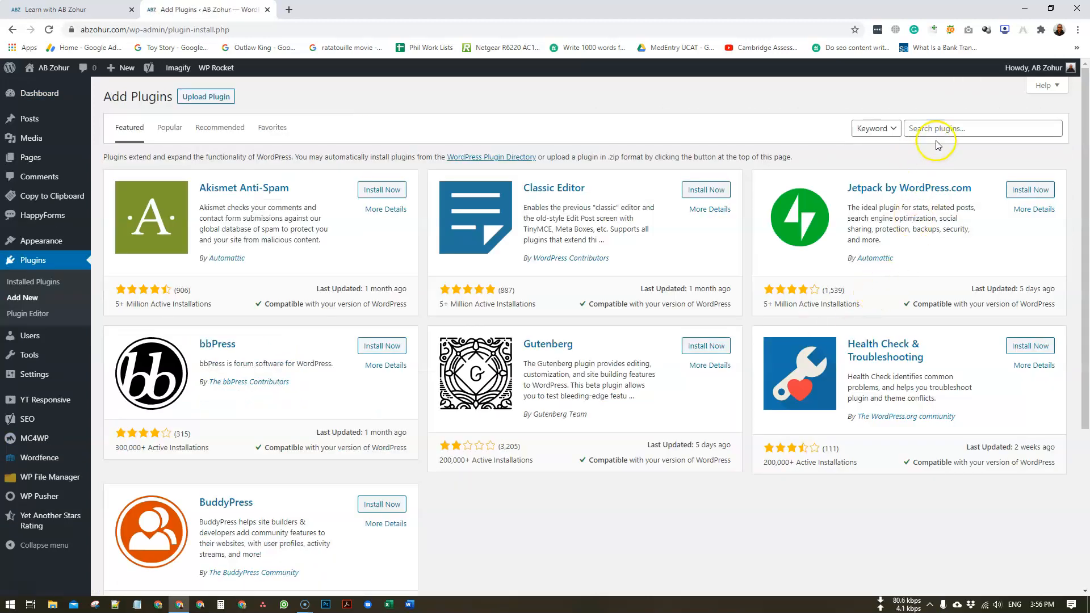
pyautogui.click(943, 128)
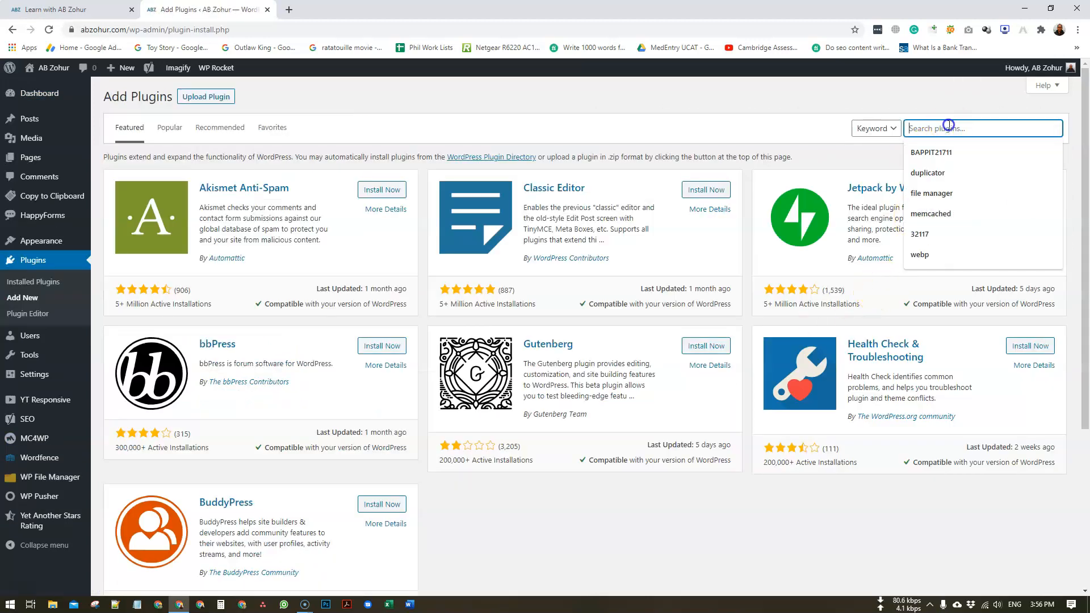
# - Search for 'duplicator', then install and activate Duplicator – WordPress Migration Plugin 1.3.36
pyautogui.click(947, 172)
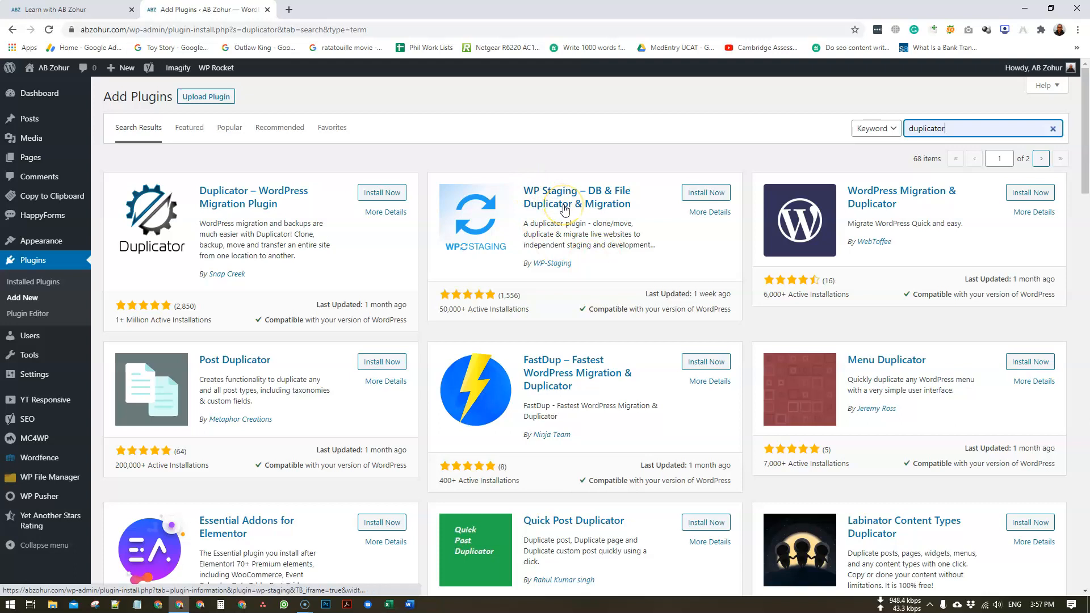
pyautogui.scroll(-5, 548, 248)
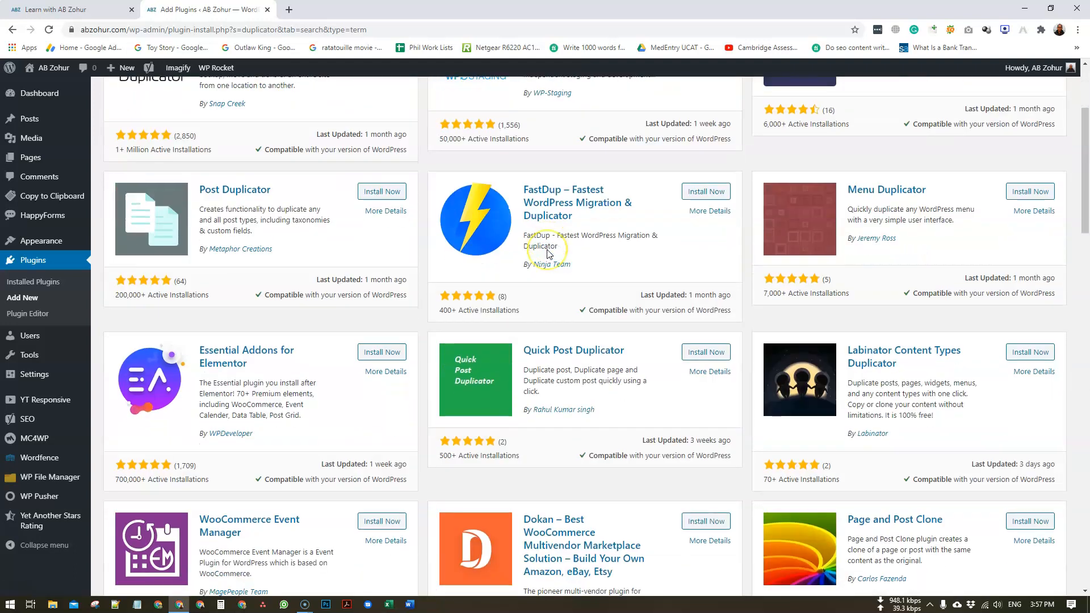
pyautogui.scroll(5, 608, 244)
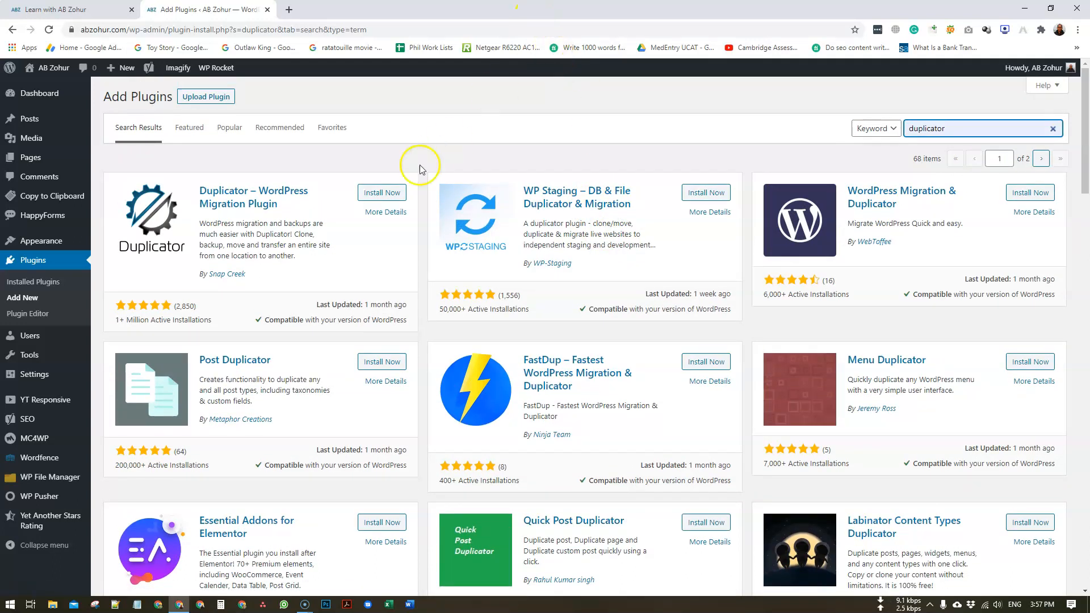
pyautogui.click(382, 193)
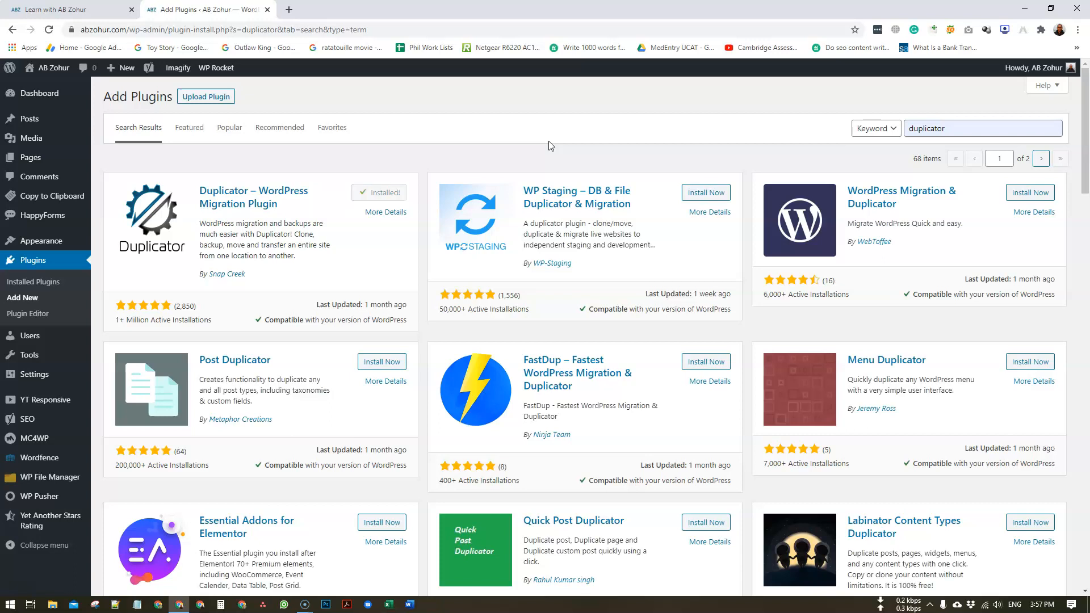
pyautogui.click(387, 193)
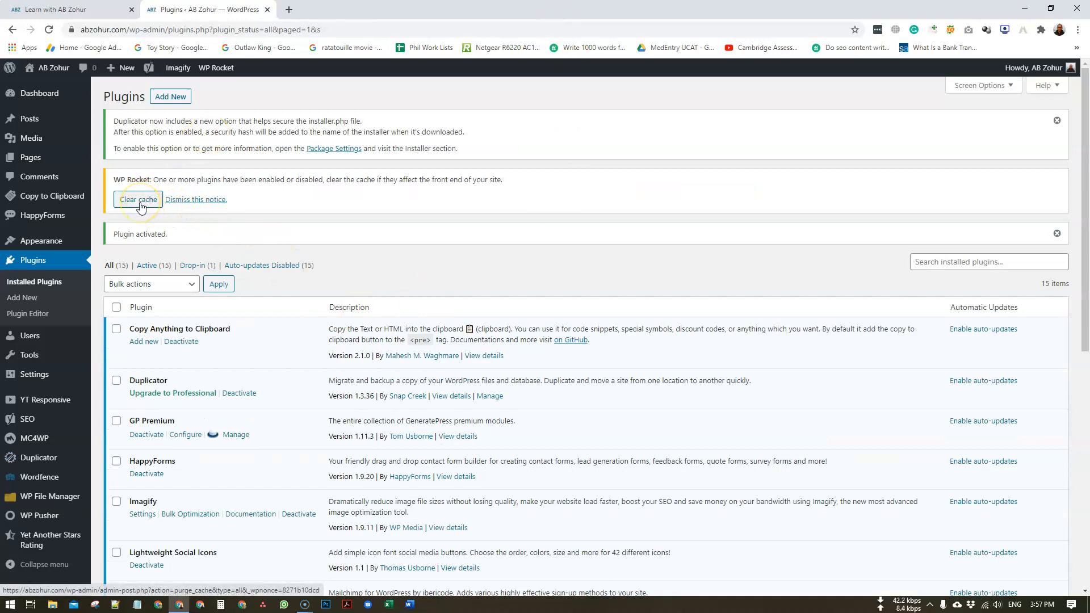
# - Clear the WP Rocket cache and go to Duplicator's empty Packages page
pyautogui.click(140, 203)
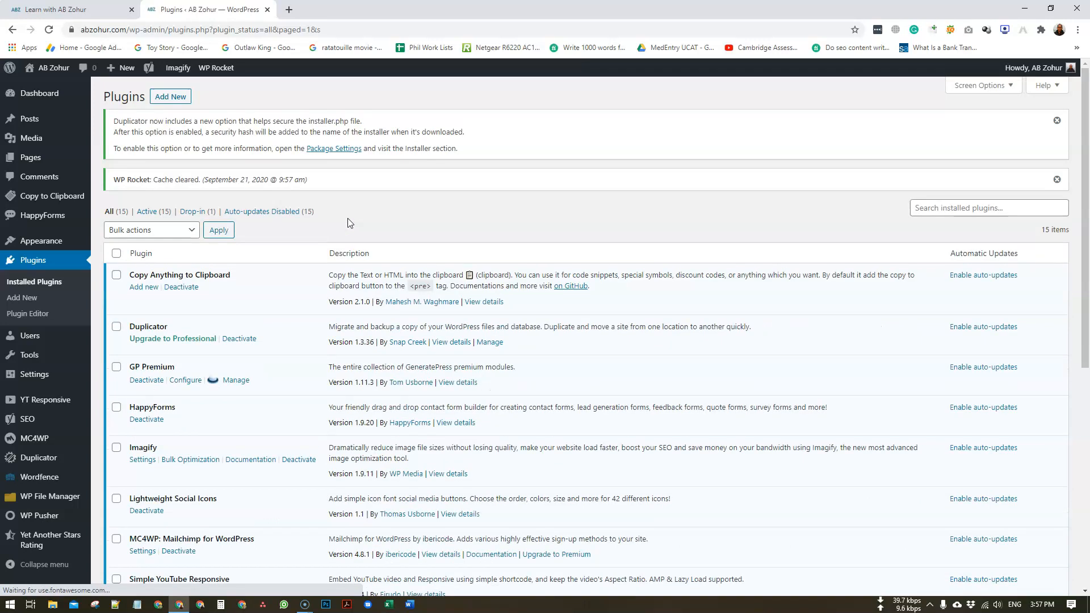
pyautogui.click(208, 374)
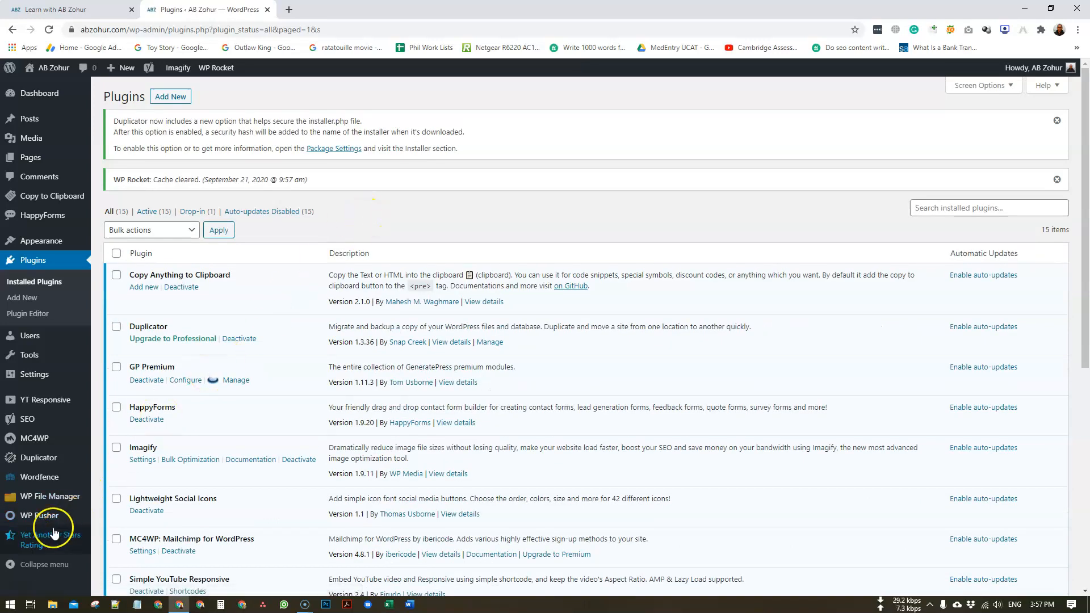
pyautogui.click(47, 462)
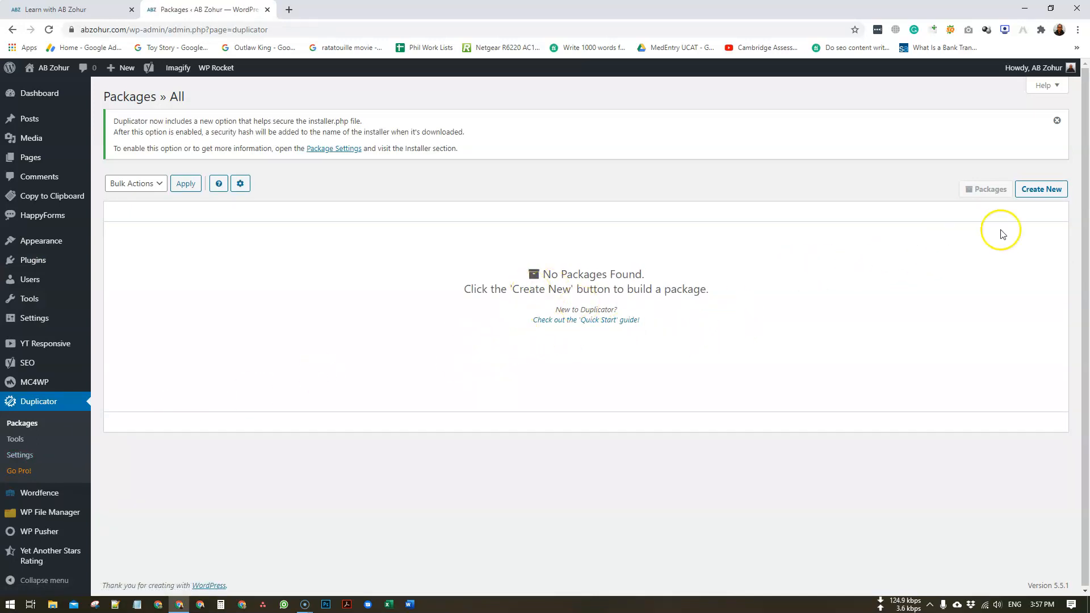
# - Create a default-named package, pass the scan (139.92MB files, 8.72MB database) and start the build
pyautogui.click(1042, 192)
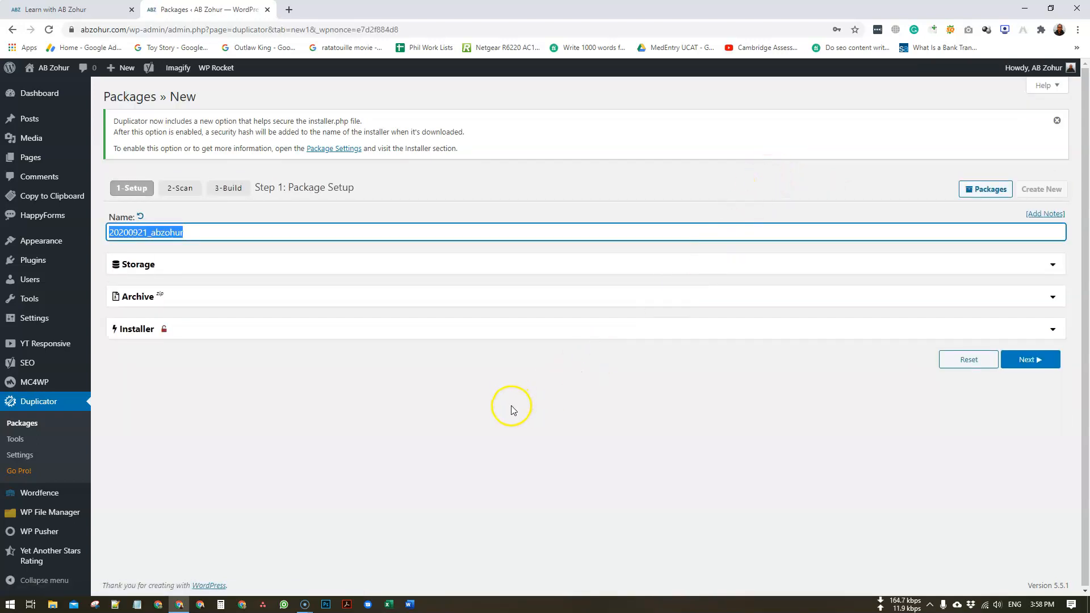
pyautogui.click(601, 418)
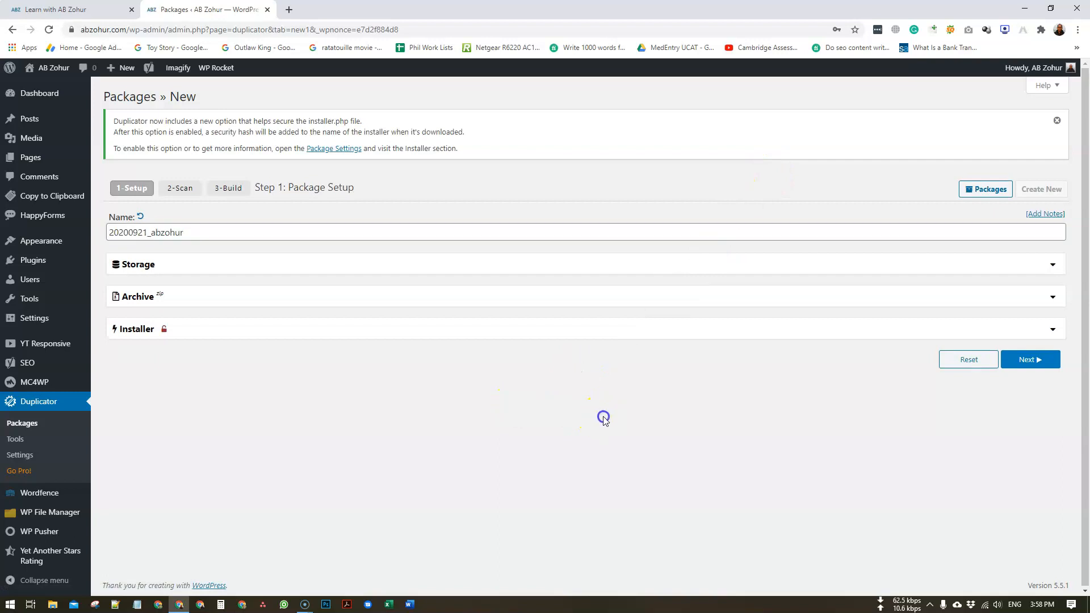
pyautogui.click(1030, 360)
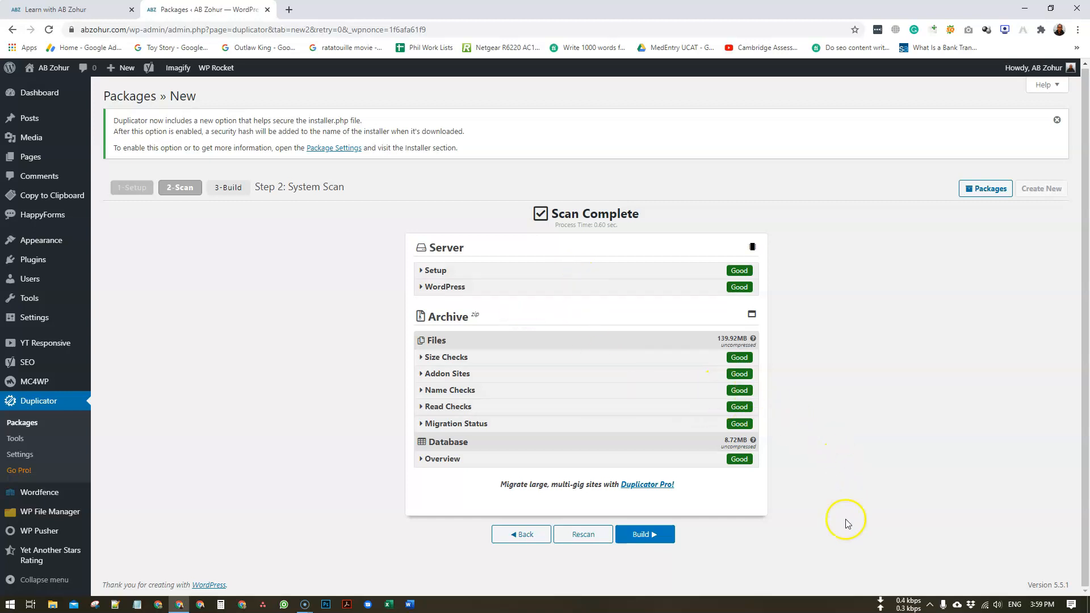
pyautogui.click(656, 539)
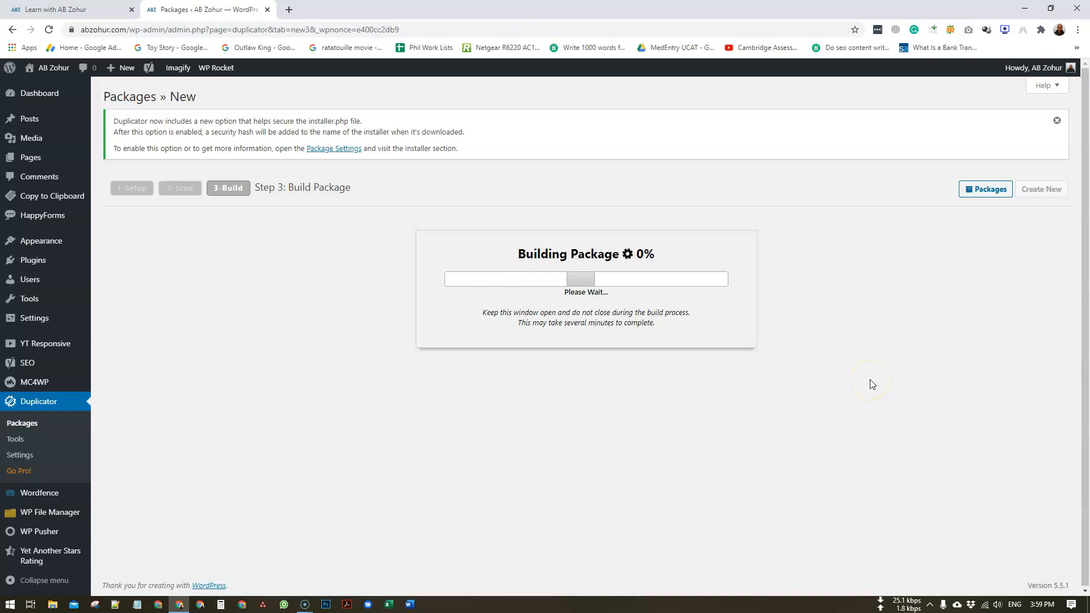
# - Wait on the Build Package step until it stops with a Host Build Interrupt
pyautogui.click(893, 394)
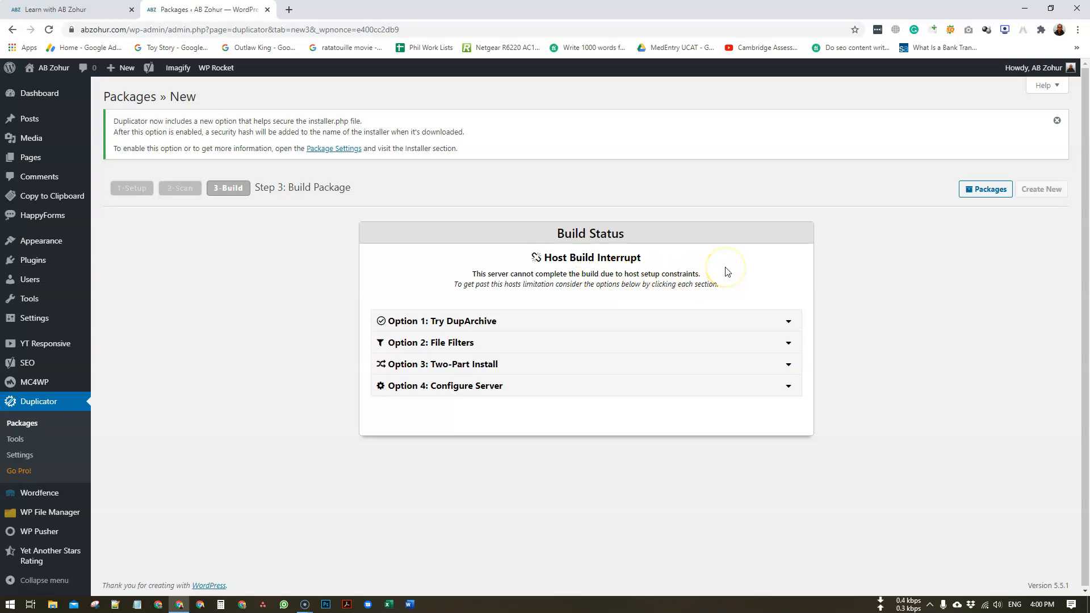
# - Review the DupArchive and Configure Server options, then open the package log in a new tab
pyautogui.click(788, 321)
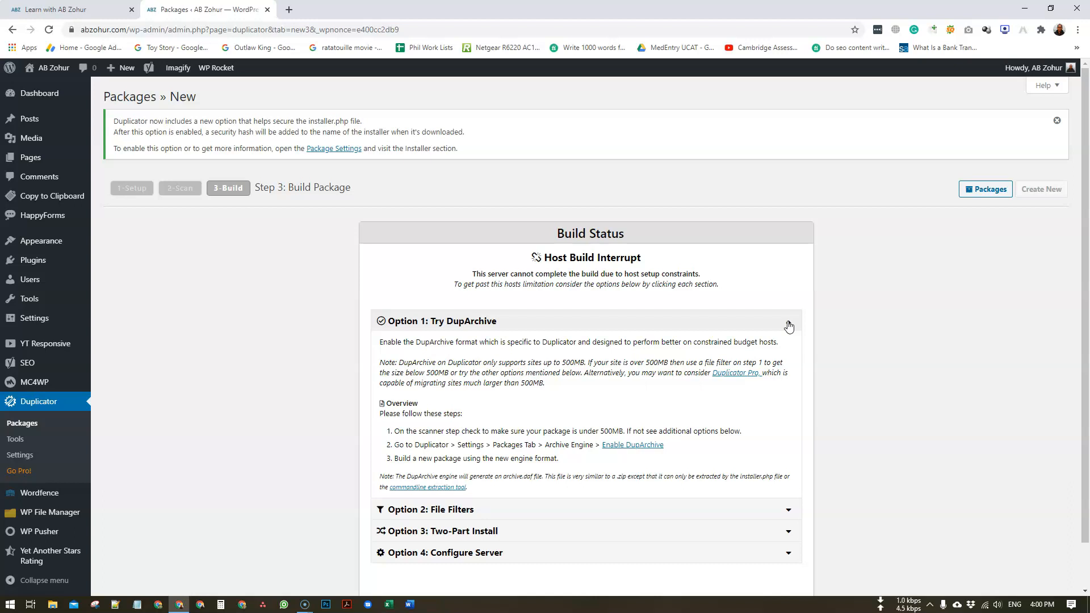
pyautogui.click(788, 326)
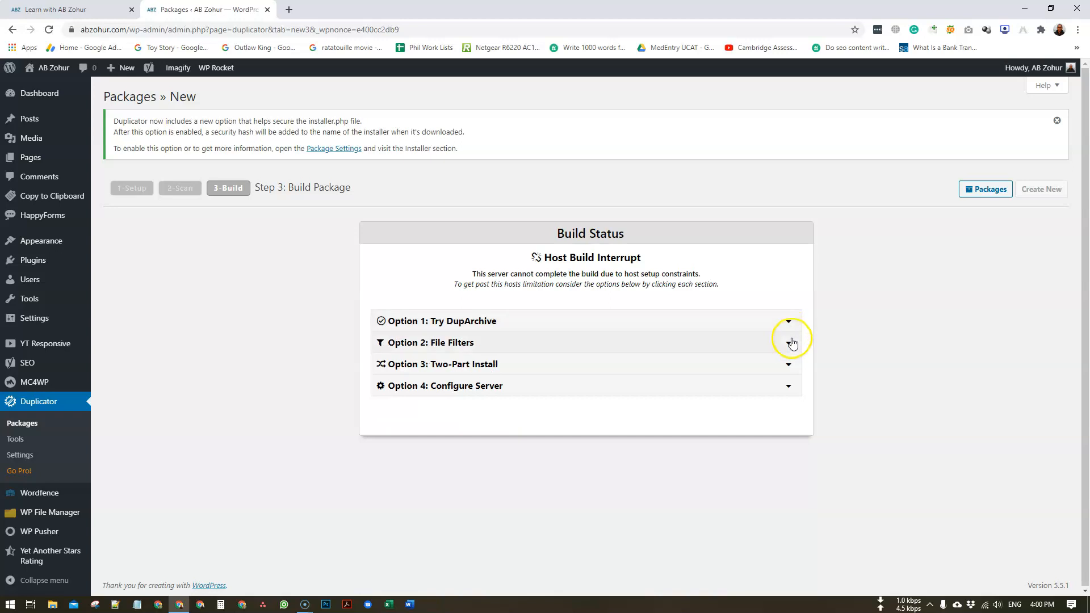
pyautogui.click(794, 392)
pyautogui.scroll(-1, 791, 384)
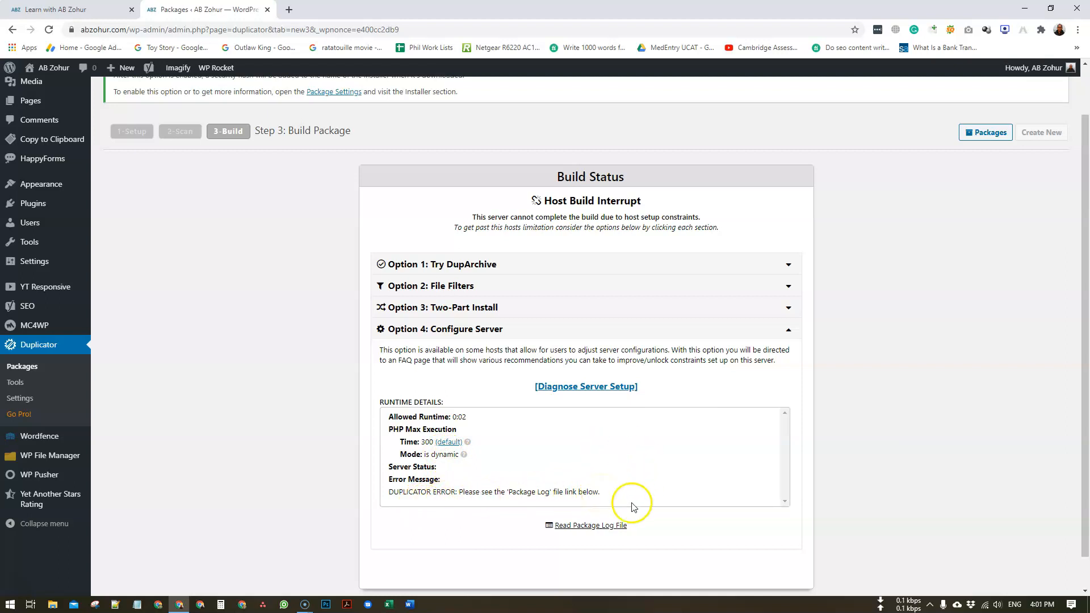
pyautogui.click(616, 524)
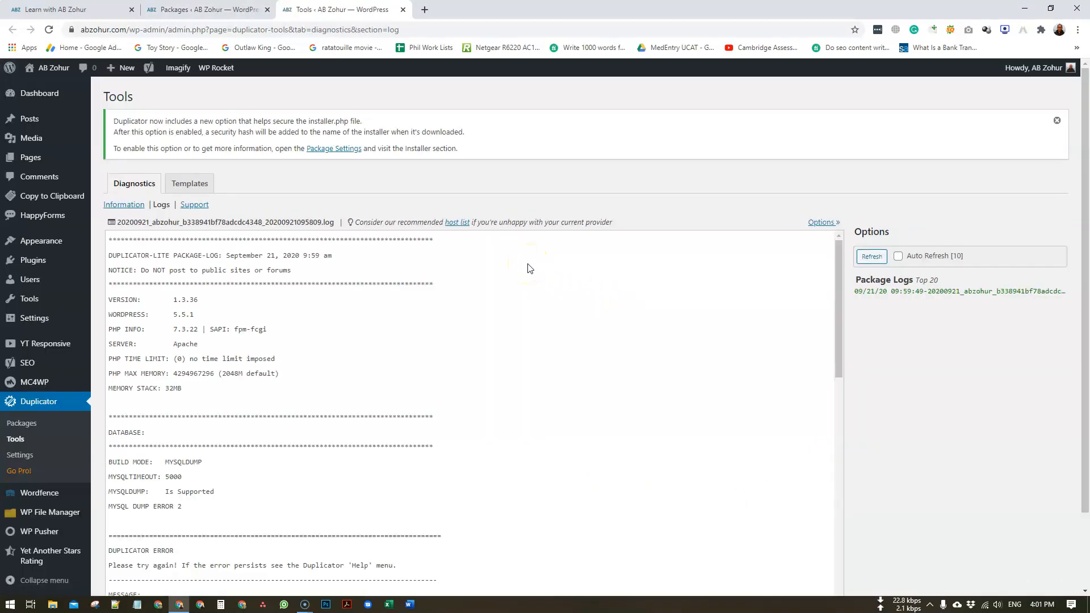
# - Inspect the log's MYSQL DUMP ERROR 2 and PHP-mode advice, then go to Duplicator Settings
pyautogui.scroll(-3, 182, 463)
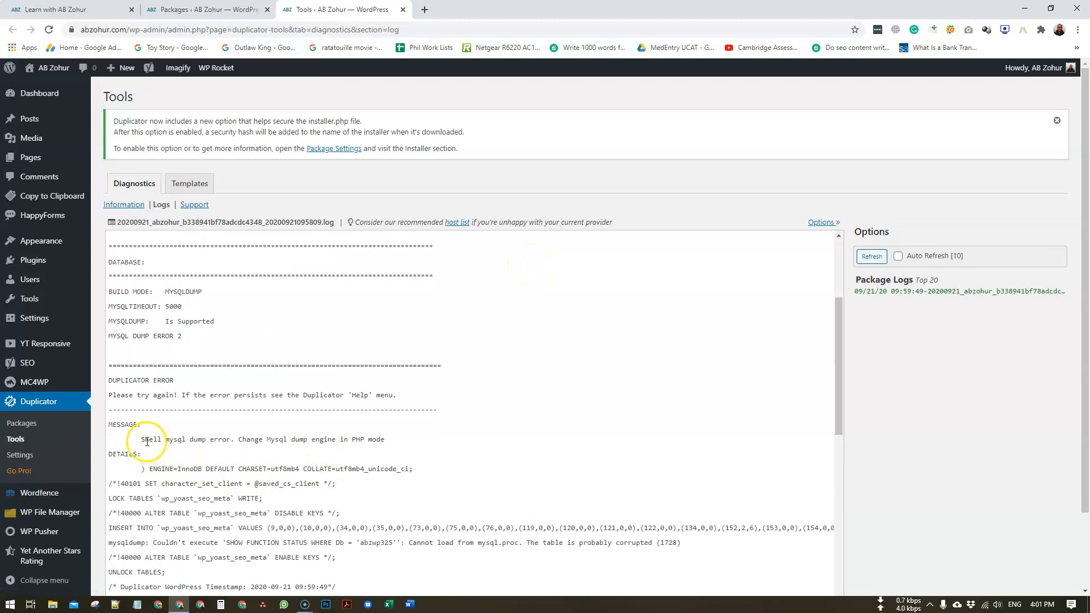
pyautogui.moveTo(144, 438); pyautogui.dragTo(321, 440)
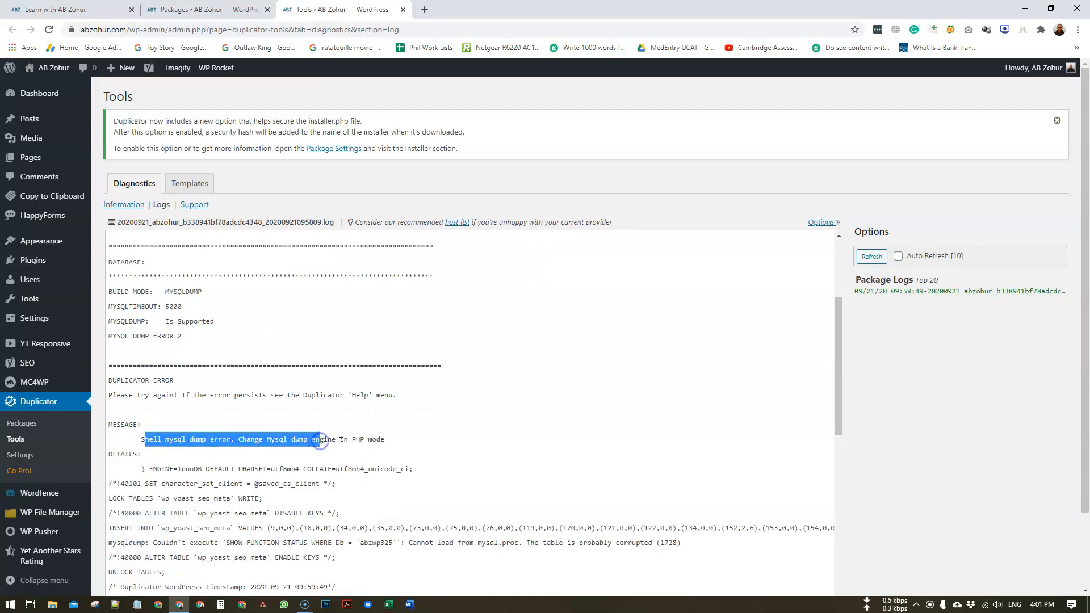
pyautogui.click(321, 441)
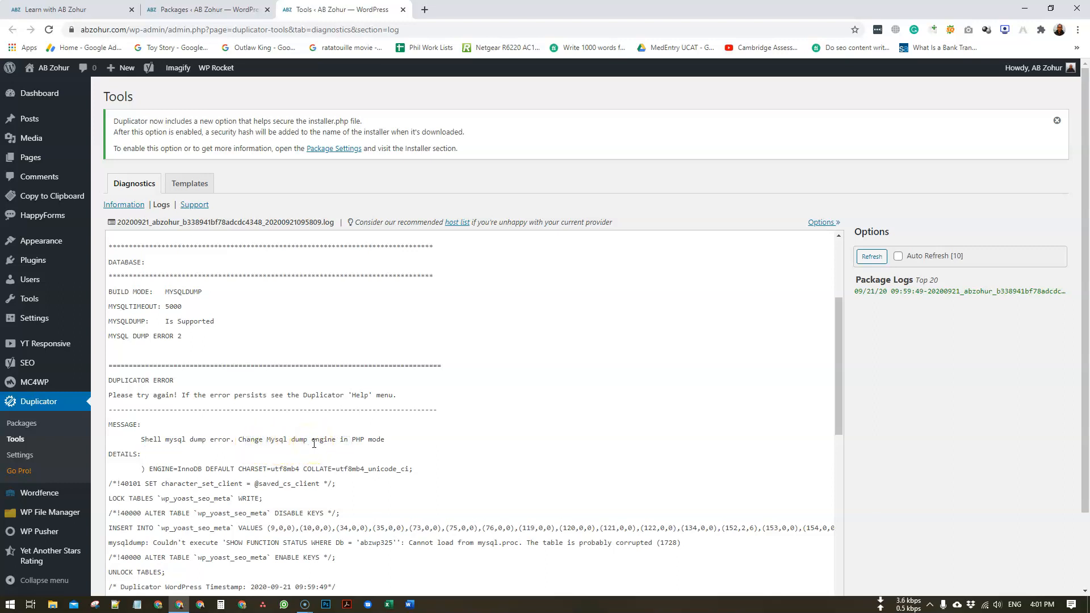
pyautogui.moveTo(152, 338); pyautogui.dragTo(185, 339)
pyautogui.click(222, 342)
pyautogui.scroll(-2, 341, 440)
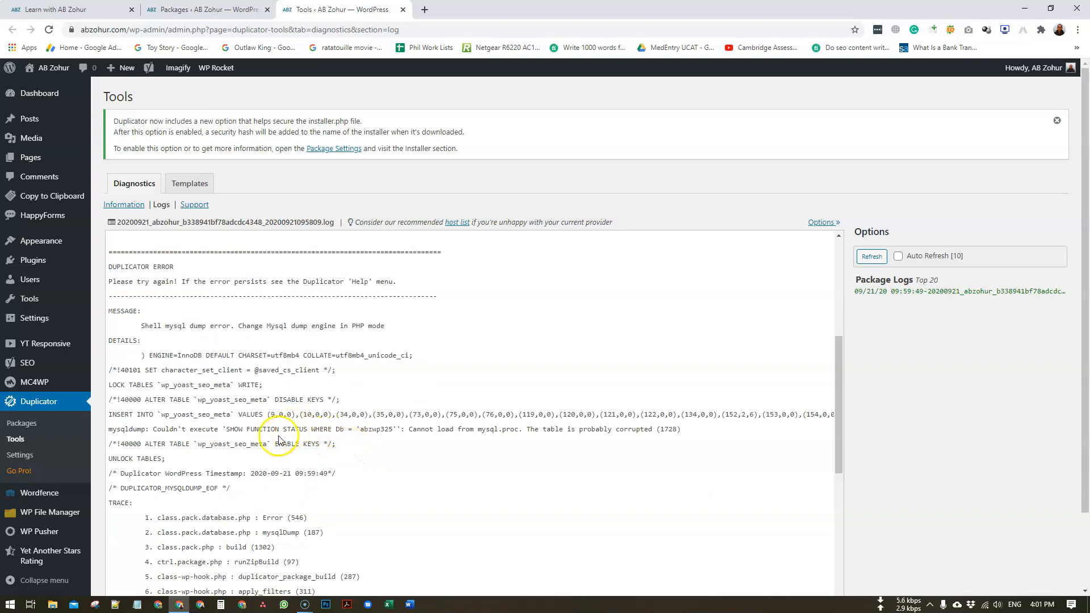
pyautogui.click(263, 429)
pyautogui.click(20, 461)
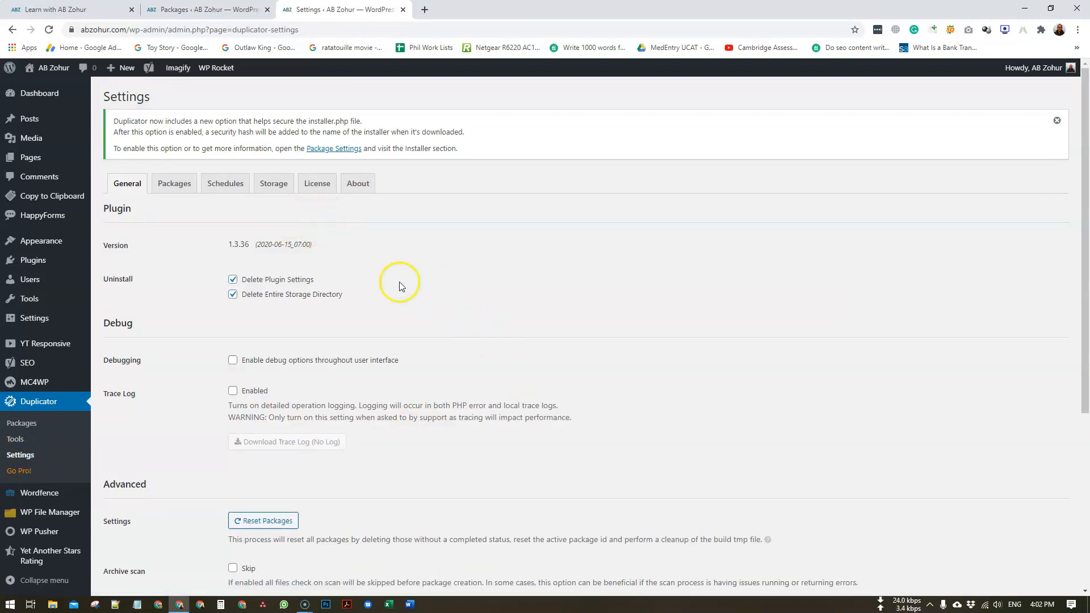
# - Save Duplicator's SQL Script as PHP Code, Single-Threaded, then go back to the Packages list
pyautogui.scroll(-2, 379, 306)
pyautogui.scroll(-3, 380, 309)
pyautogui.scroll(5, 312, 309)
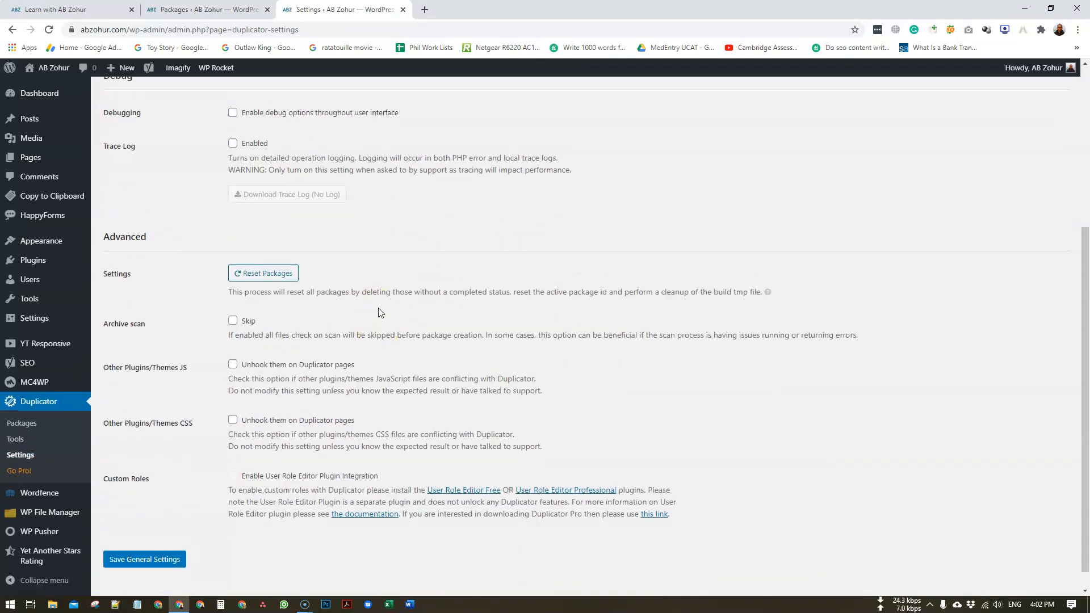
pyautogui.click(184, 182)
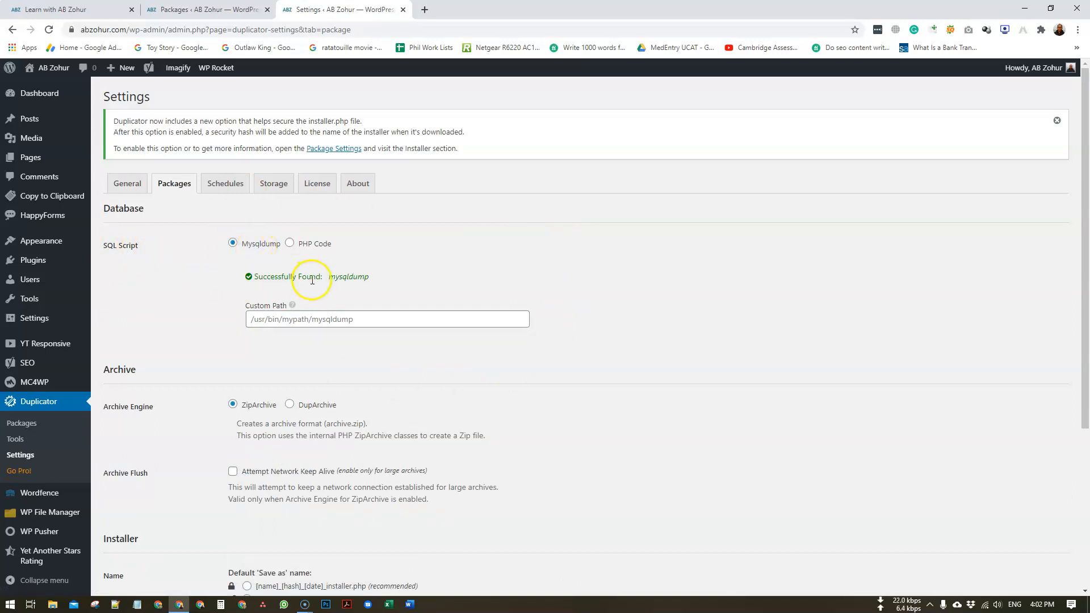
pyautogui.click(290, 245)
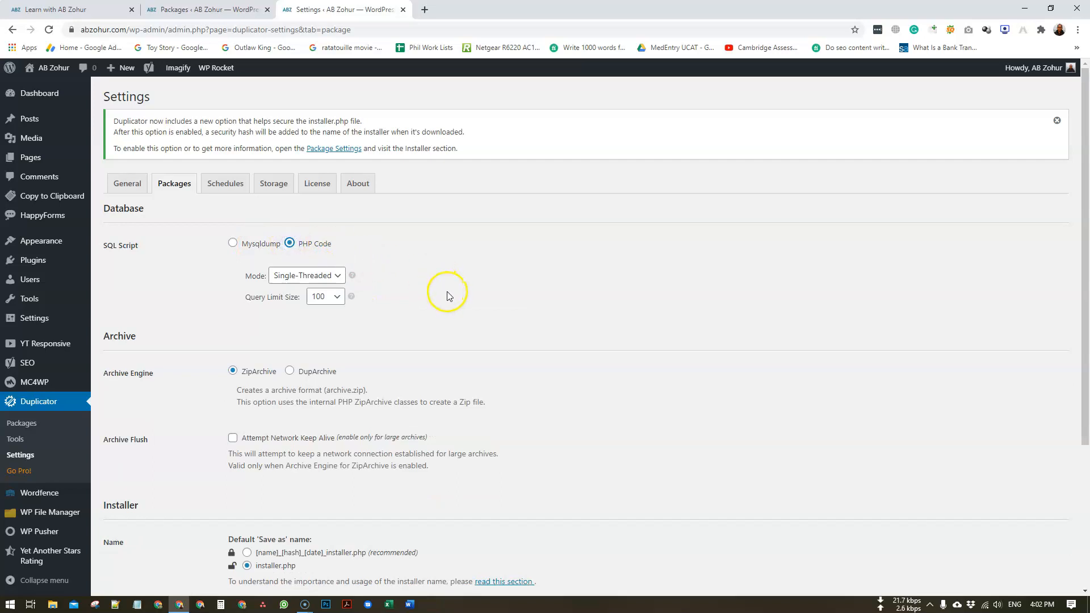
pyautogui.click(339, 275)
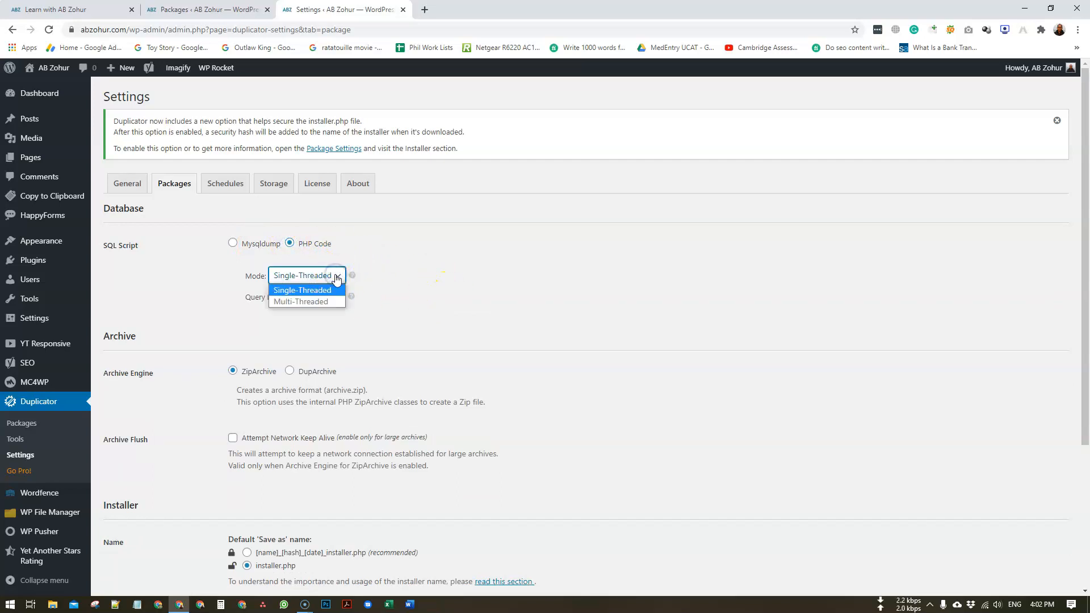
pyautogui.click(451, 276)
pyautogui.scroll(-4, 545, 309)
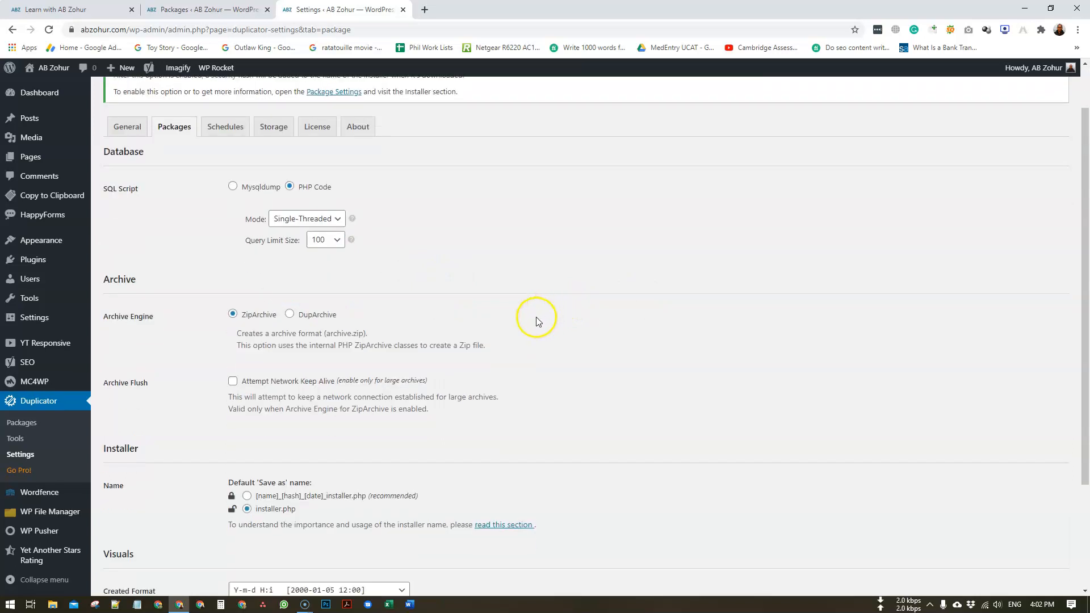
pyautogui.click(152, 538)
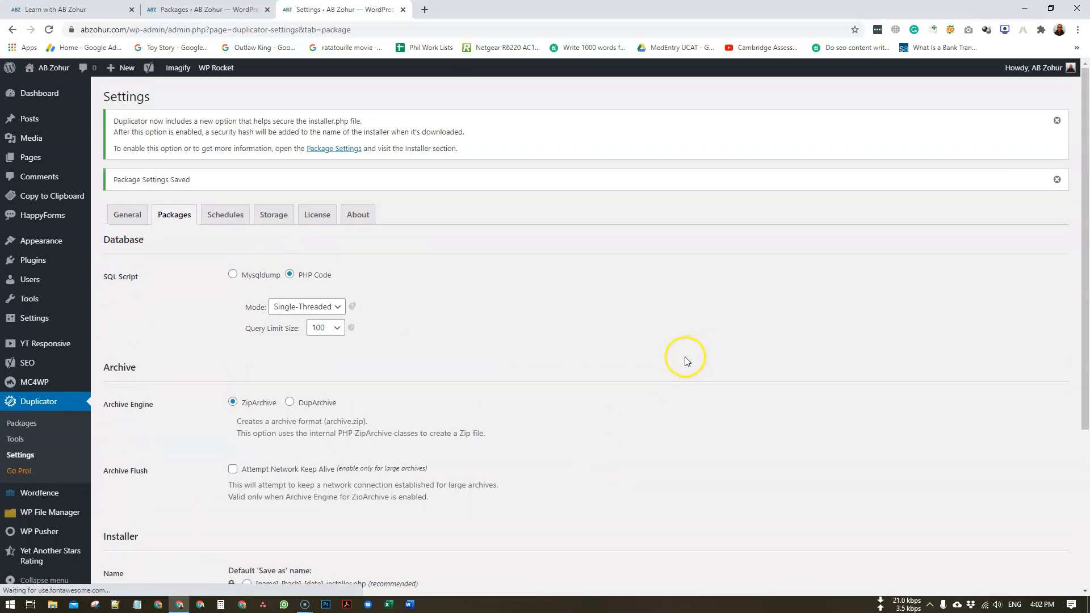
pyautogui.click(22, 423)
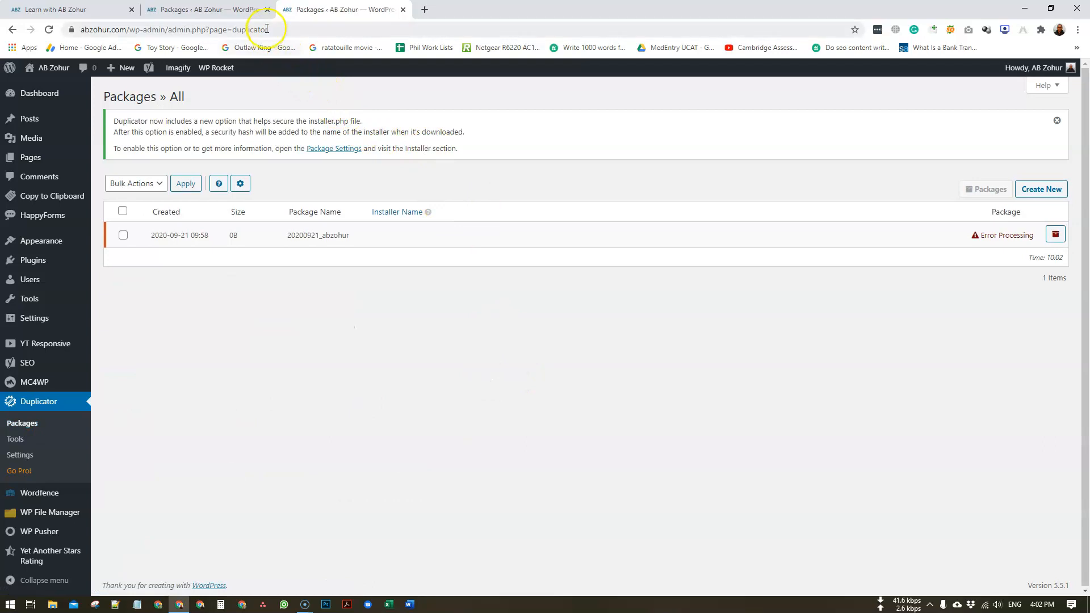
# - Close the duplicate tab and bulk-delete the failed Duplicator package, confirming the deletion
pyautogui.click(267, 10)
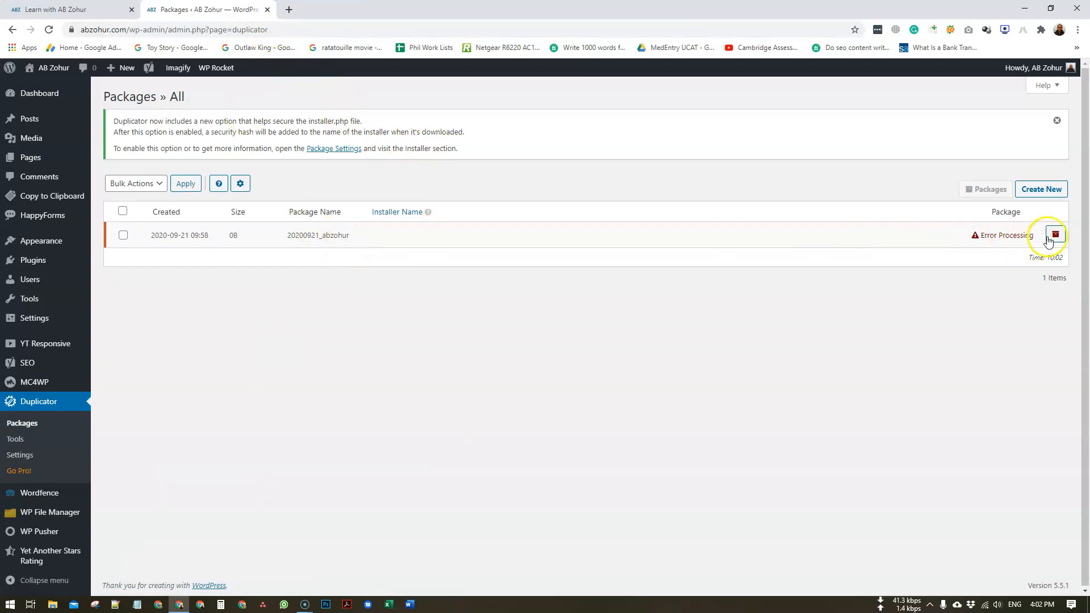
pyautogui.click(123, 235)
pyautogui.click(140, 187)
pyautogui.click(135, 209)
pyautogui.click(186, 184)
pyautogui.click(630, 360)
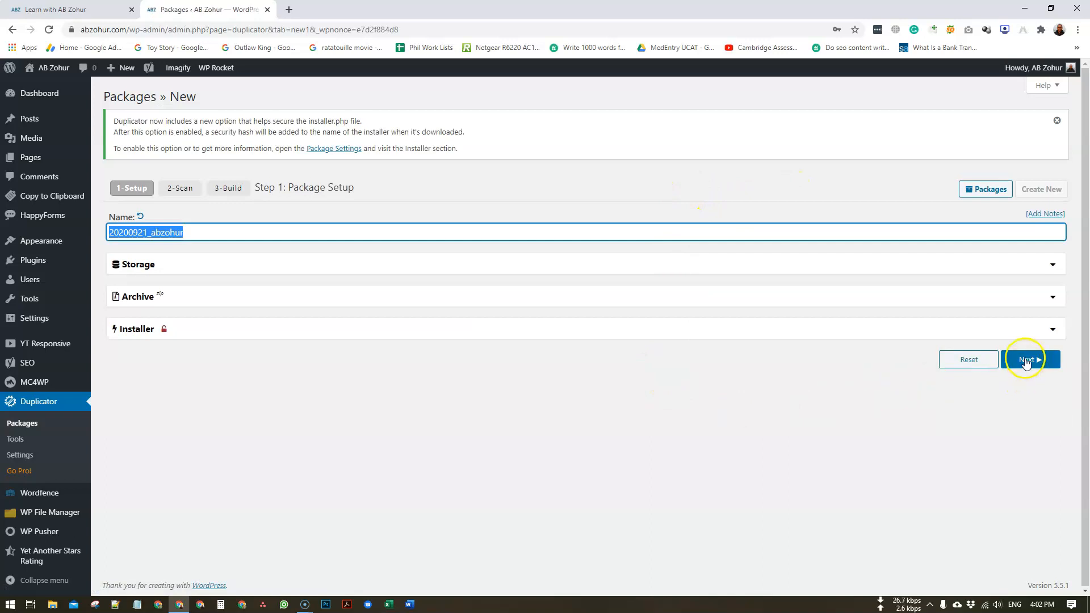
# - Scan and build the 20200921_abzohur package, producing the installer and a 60.55MB archive
pyautogui.click(1027, 361)
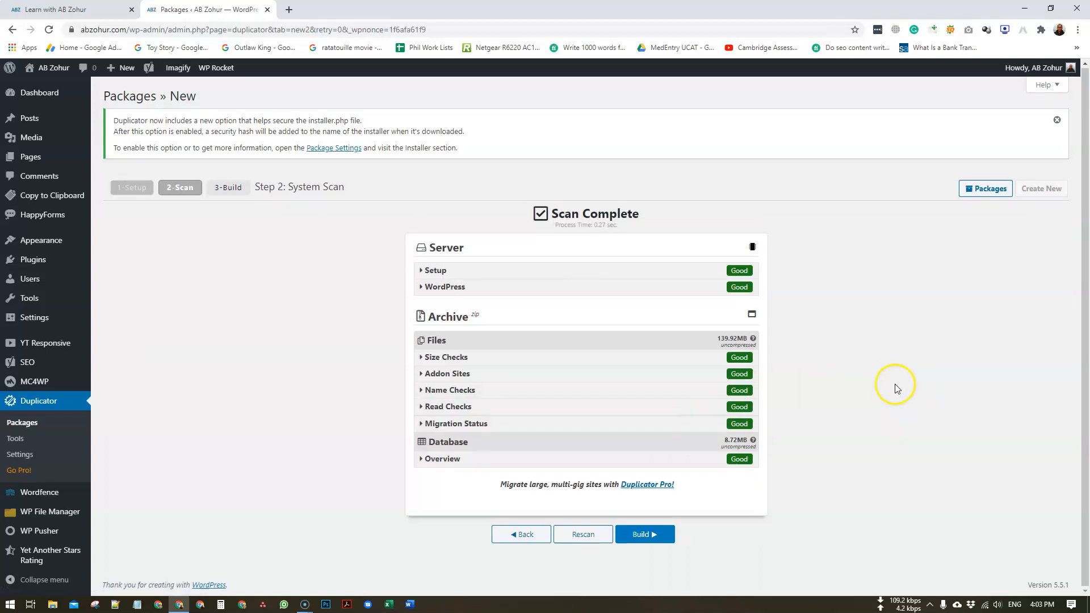
pyautogui.click(653, 535)
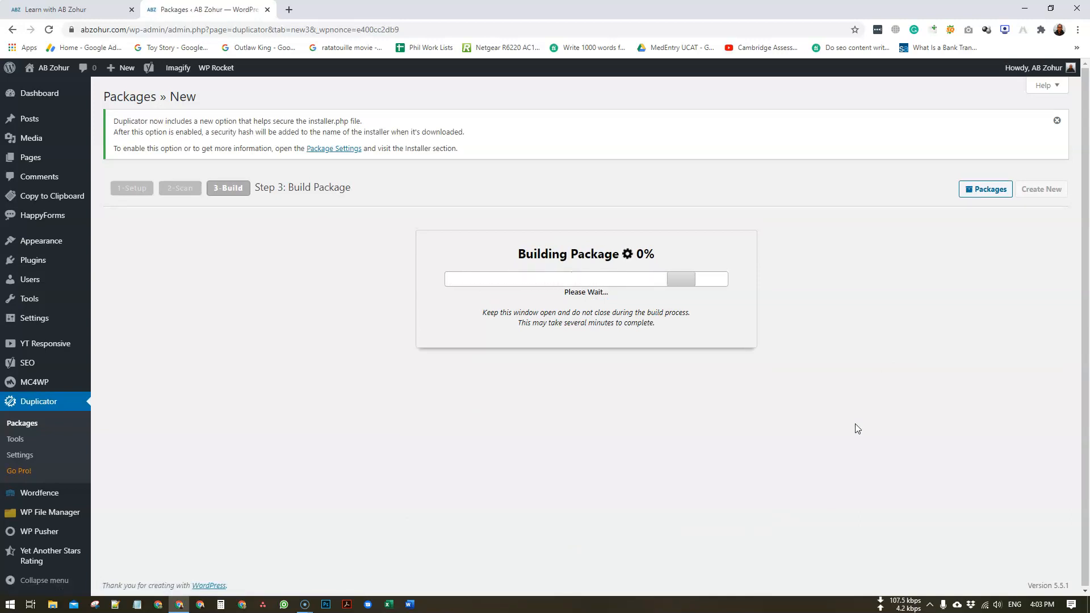
pyautogui.click(852, 418)
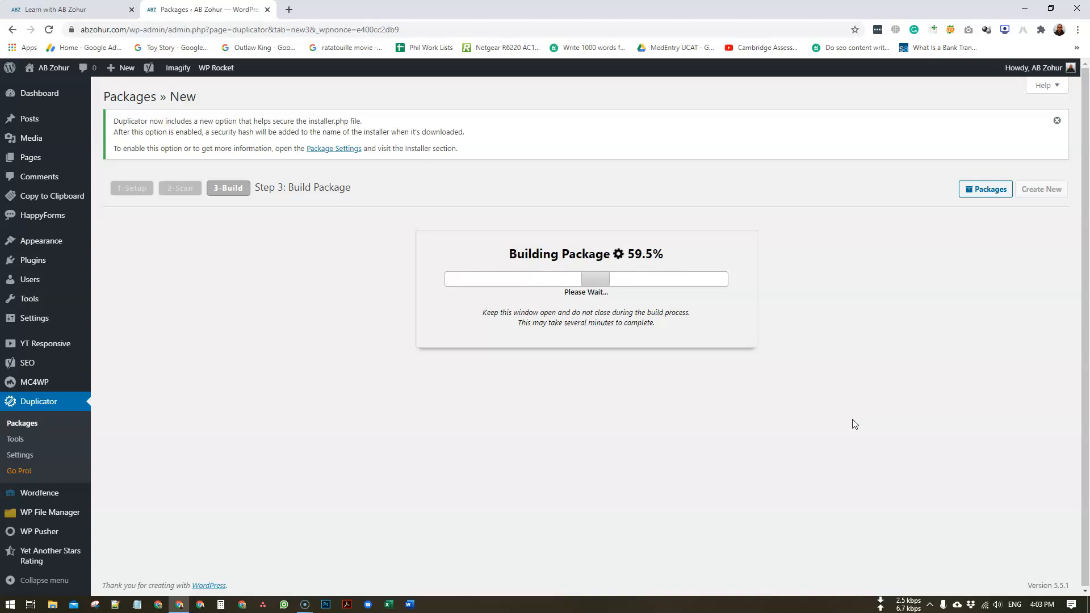
pyautogui.click(837, 420)
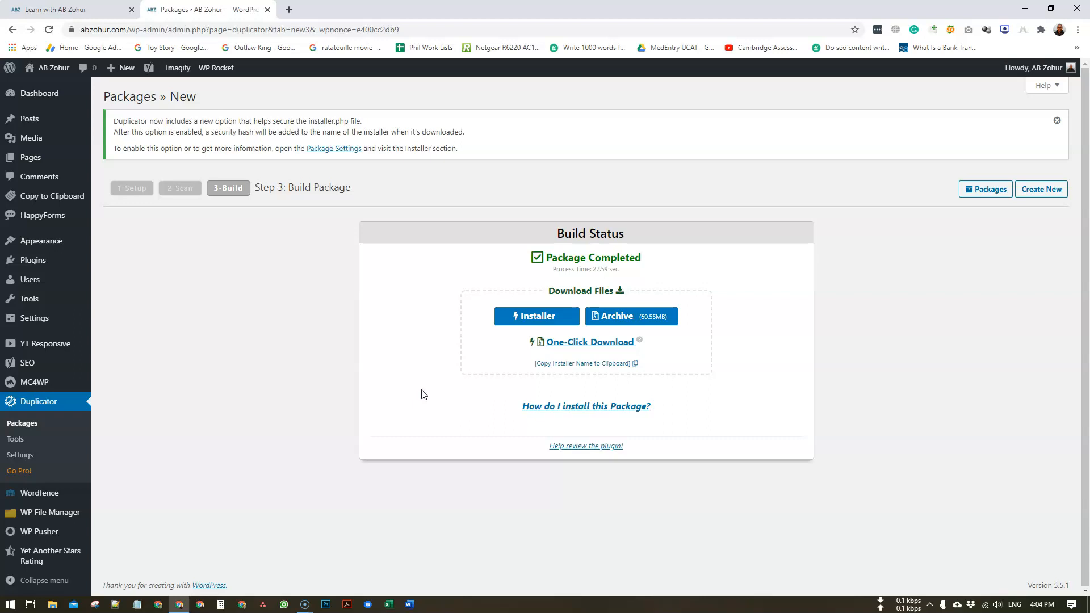
# - Check the 27.59 sec build time, then go back to Duplicator's Packages list
pyautogui.moveTo(592, 269); pyautogui.dragTo(618, 269)
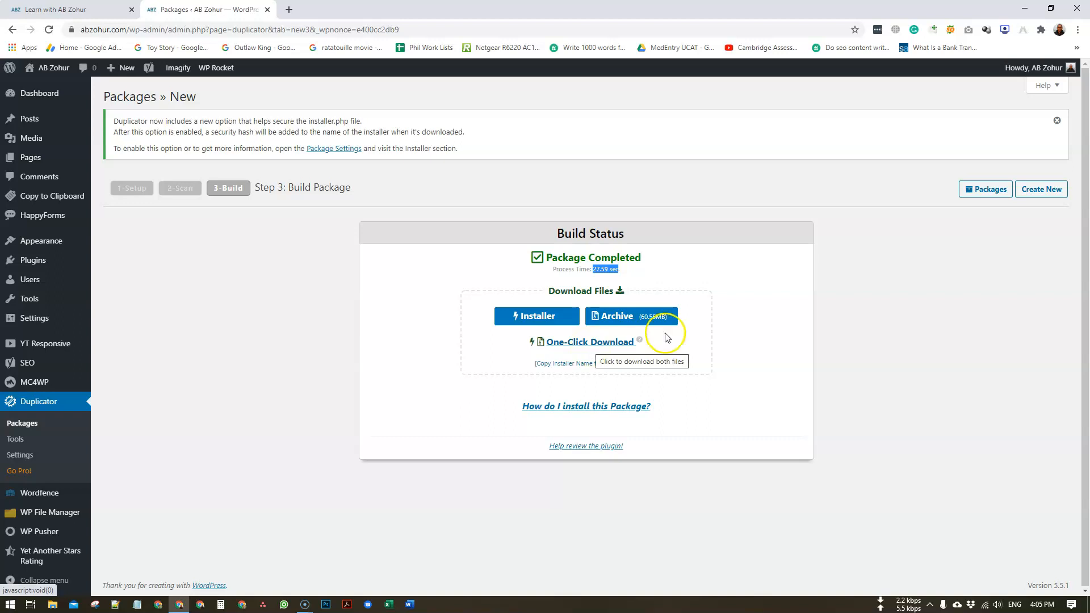
pyautogui.click(770, 371)
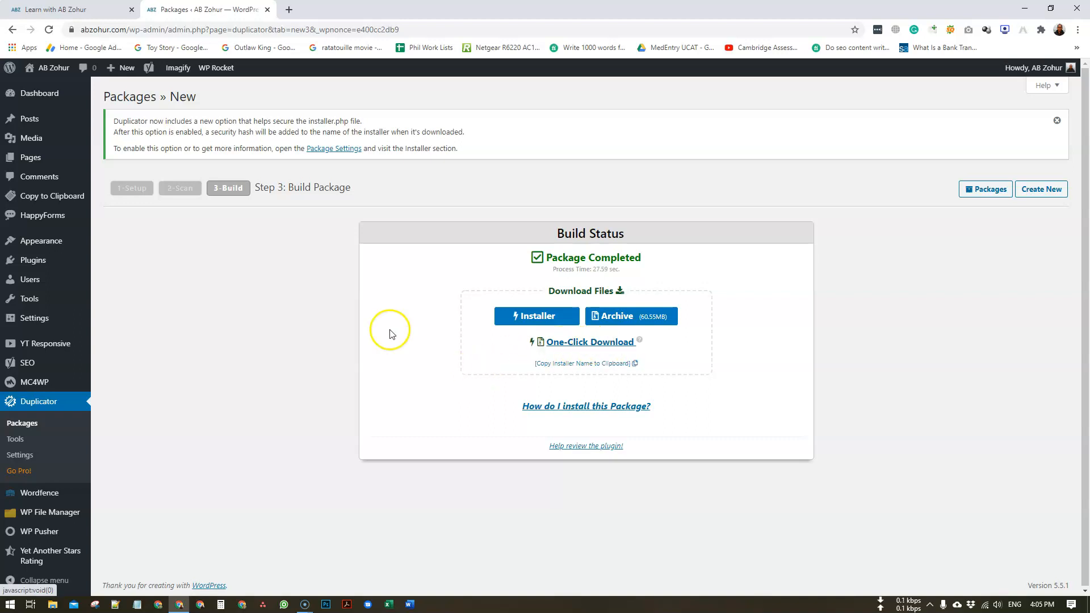
pyautogui.click(26, 425)
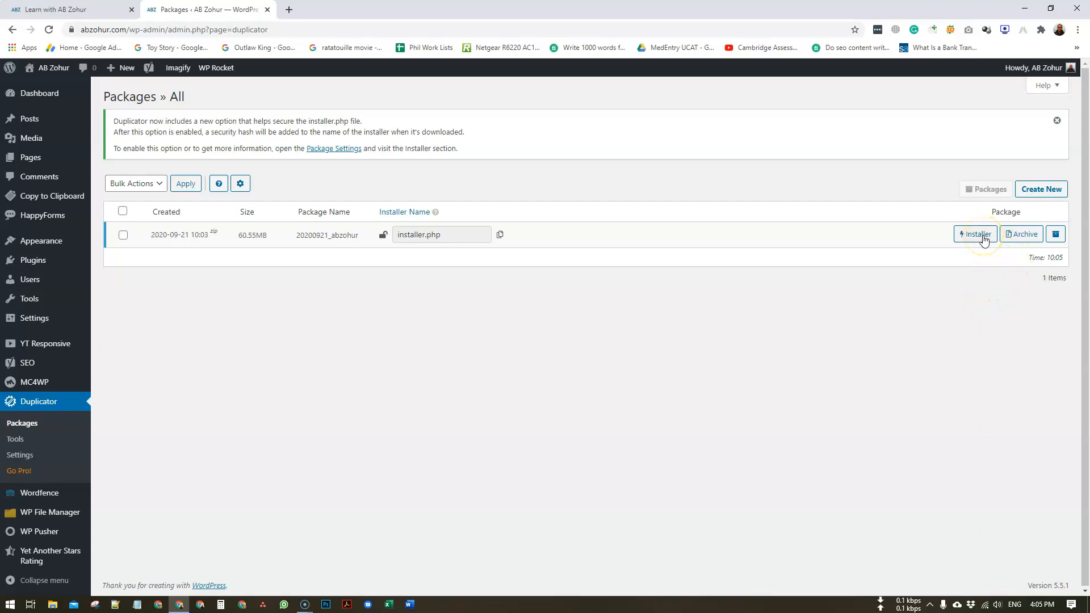
# - Download the package's installer and zip archive, then show them in the Downloads folder
pyautogui.click(984, 239)
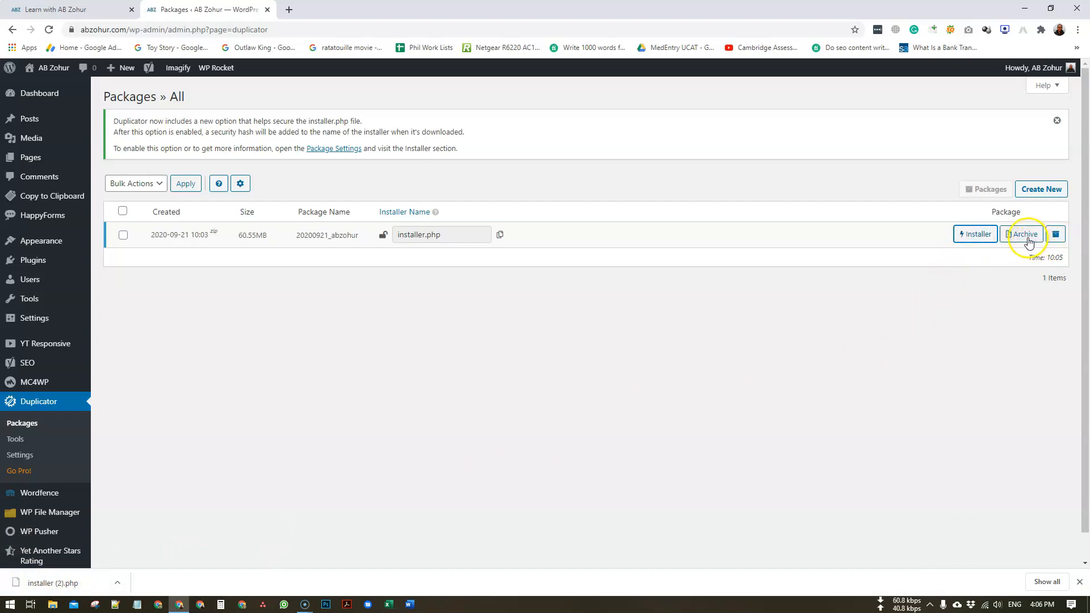
pyautogui.click(1023, 236)
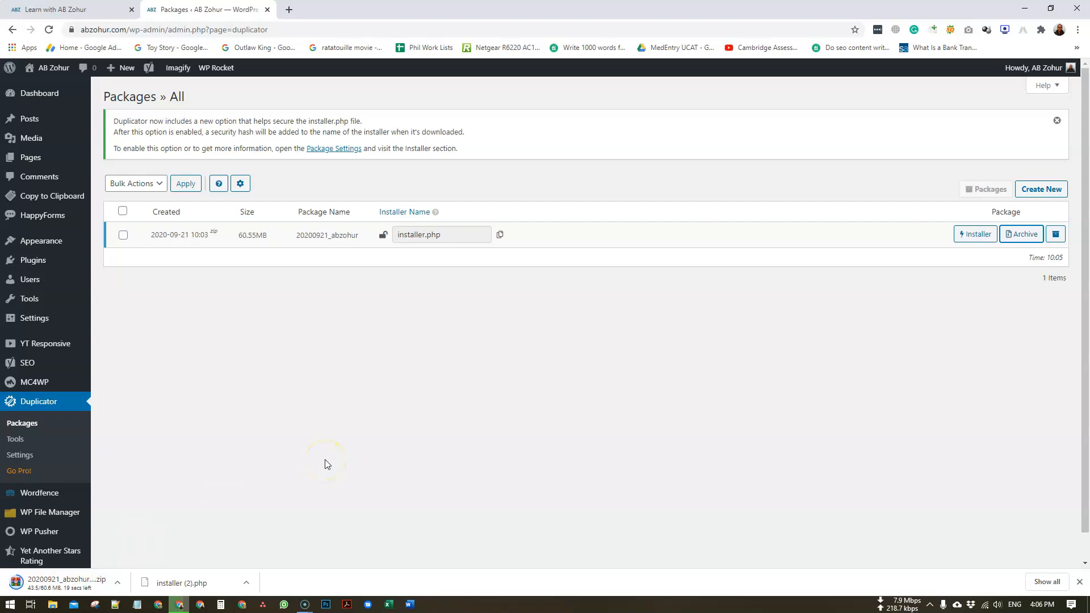
pyautogui.click(119, 585)
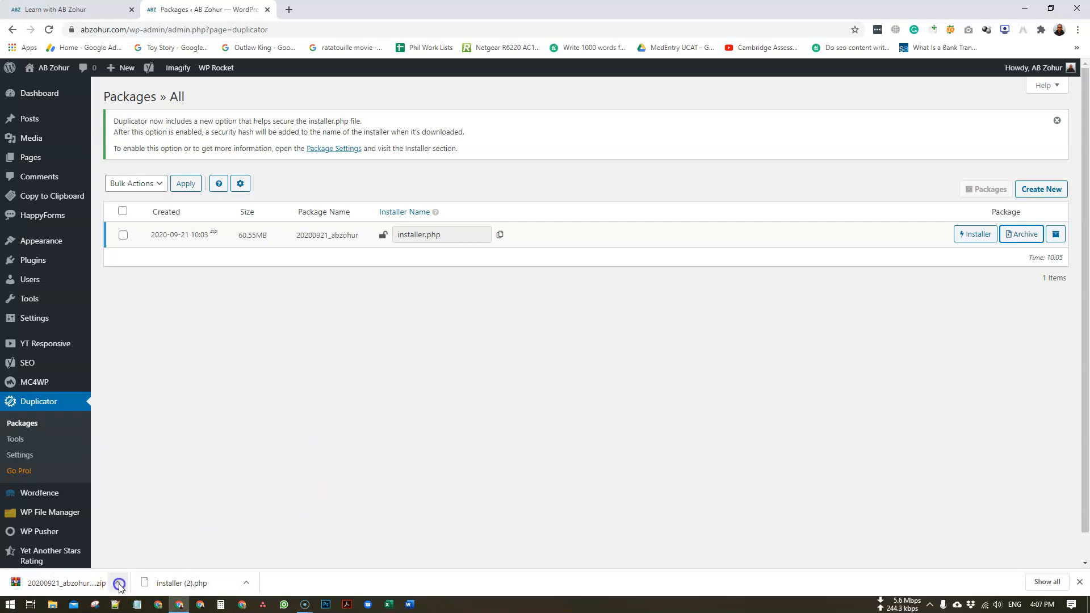
pyautogui.click(159, 542)
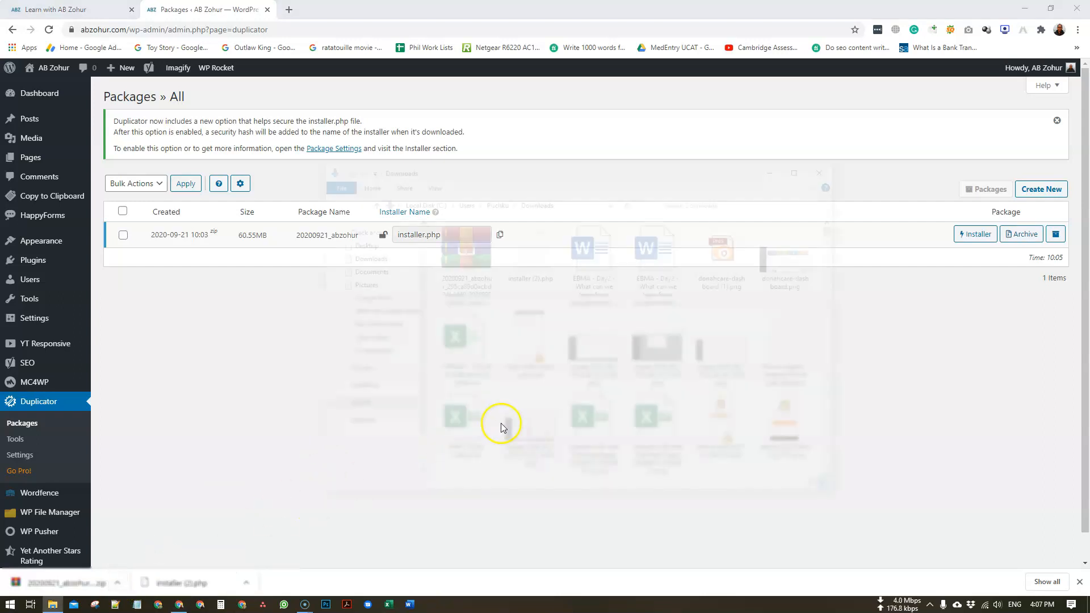
# - Select the downloaded installer and zip archive, then go to the Desktop
pyautogui.click(526, 271)
pyautogui.keyDown('ctrl'); pyautogui.click(462, 249); pyautogui.keyUp('ctrl')
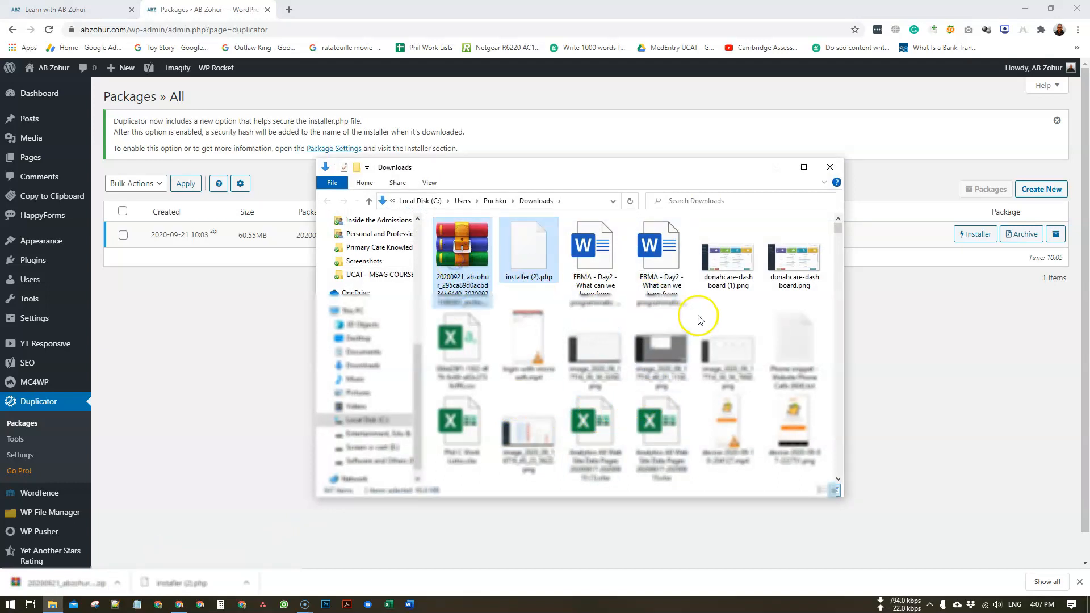
pyautogui.scroll(4, 367, 317)
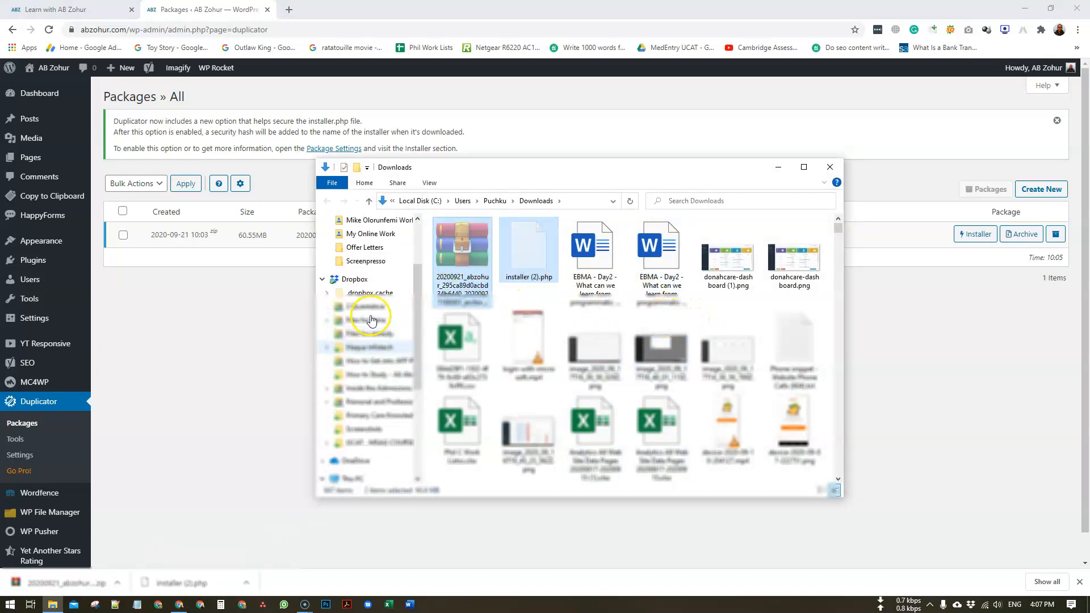
pyautogui.scroll(5, 371, 320)
pyautogui.click(358, 243)
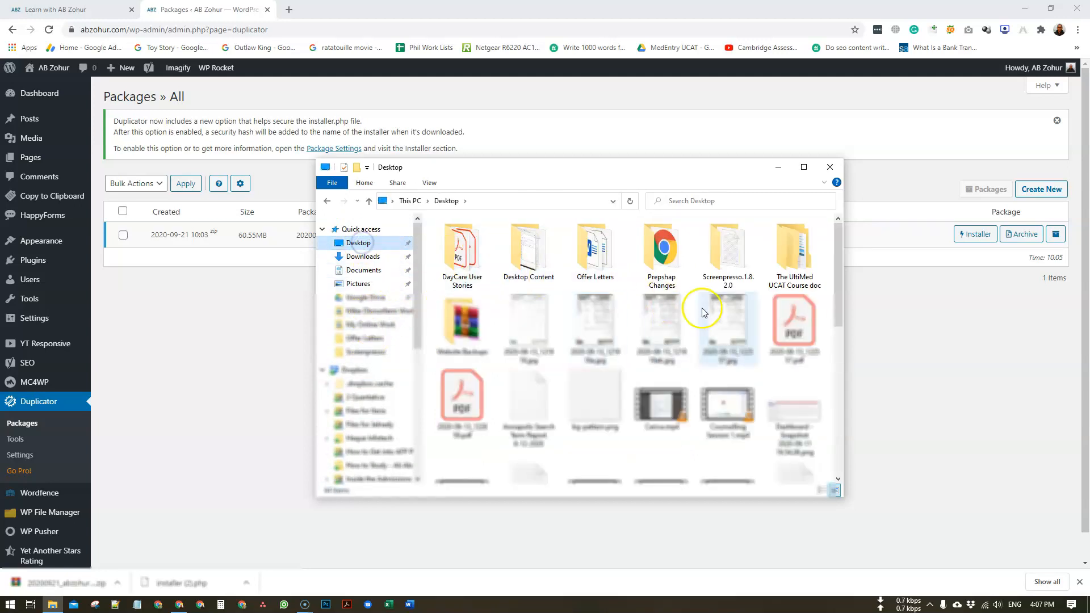
# - Create a Desktop folder named Website Migrate and paste both package files into it
pyautogui.rightClick(831, 285)
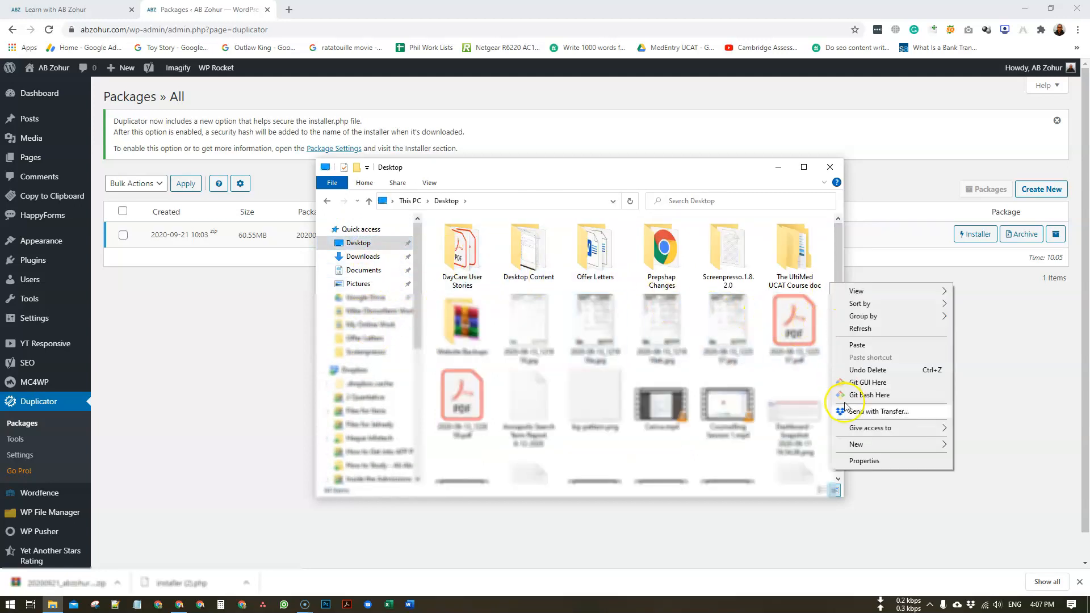
pyautogui.moveTo(863, 444)
pyautogui.click(781, 446)
pyautogui.write('Website full')
pyautogui.write('ate')
pyautogui.press('Return')
pyautogui.press('Return')
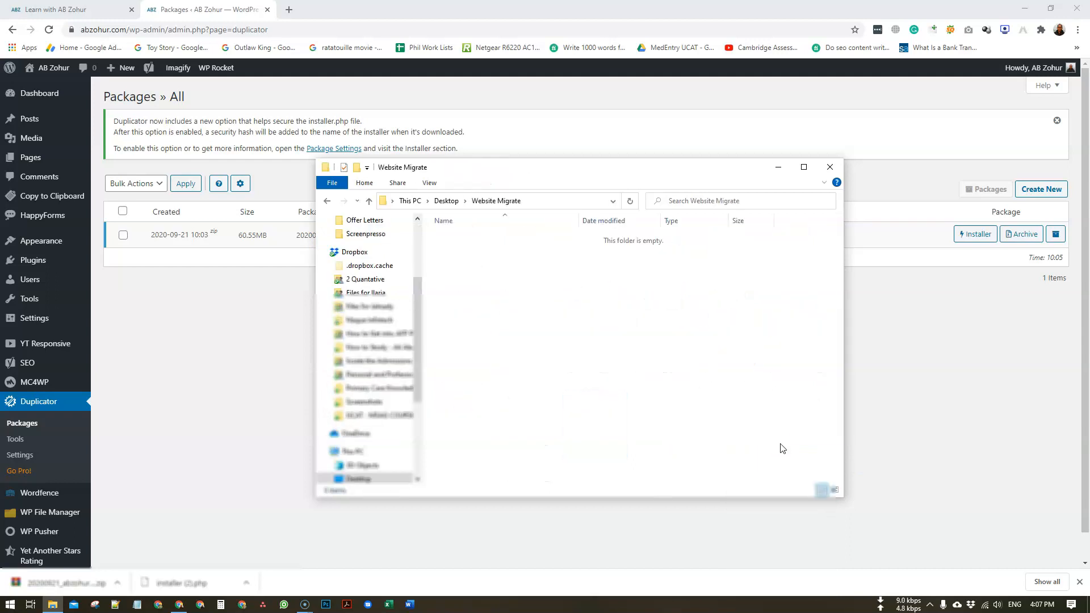
pyautogui.hotkey('ctrl', 'v')
# - Rename installer (2).php to installer.php inside the Website Migrate folder
pyautogui.click(482, 250)
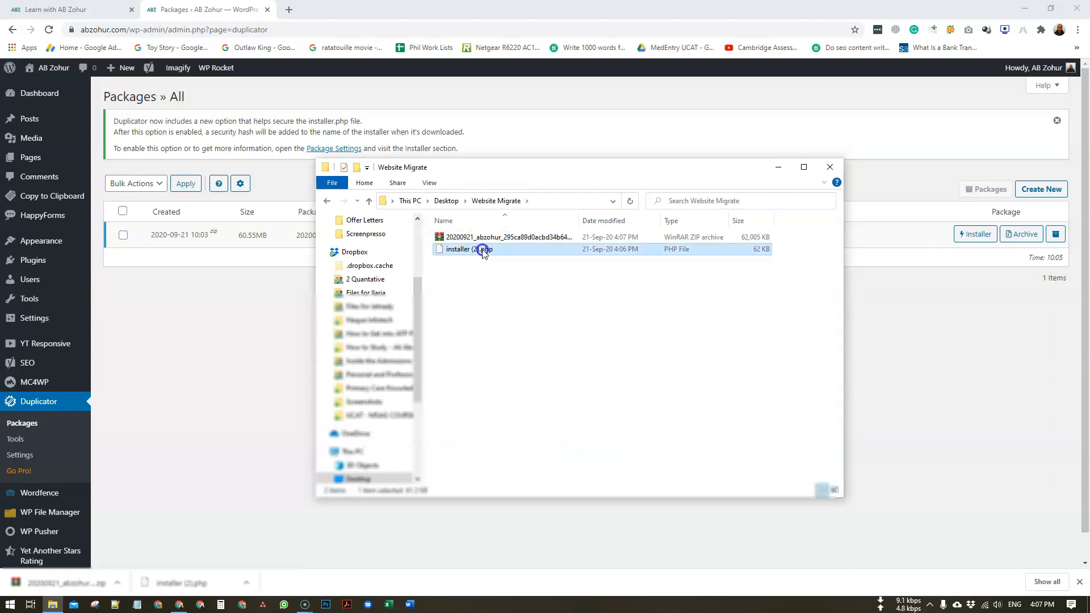
pyautogui.press('F2')
pyautogui.press('Right')
pyautogui.press('BackSpace')
pyautogui.press('BackSpace')
pyautogui.press('BackSpace')
pyautogui.press('BackSpace')
pyautogui.press('Return')
pyautogui.click(531, 357)
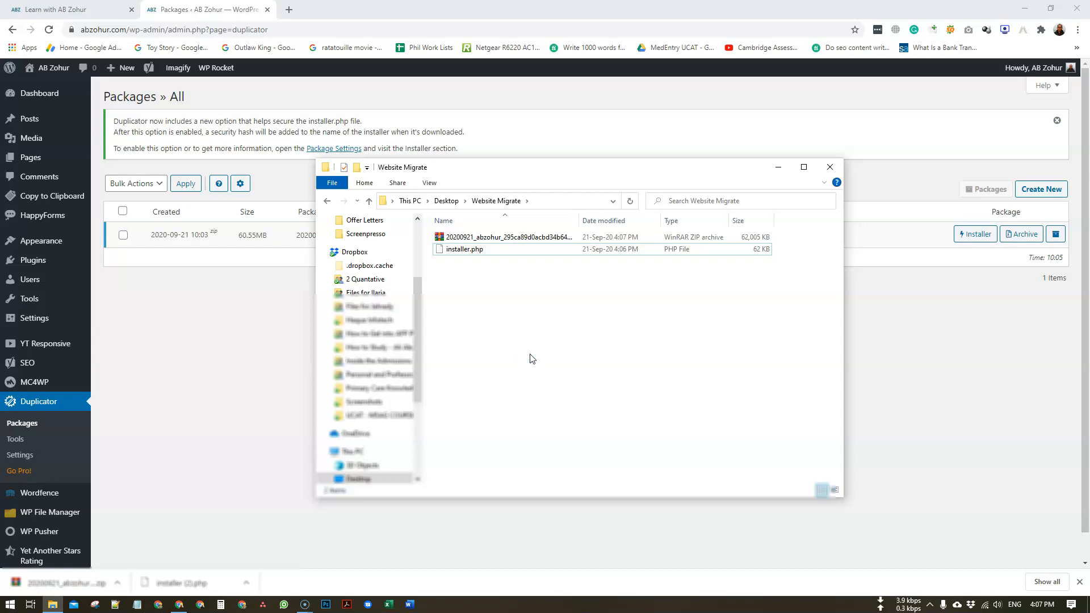
pyautogui.click(524, 353)
pyautogui.moveTo(559, 164); pyautogui.dragTo(560, 176)
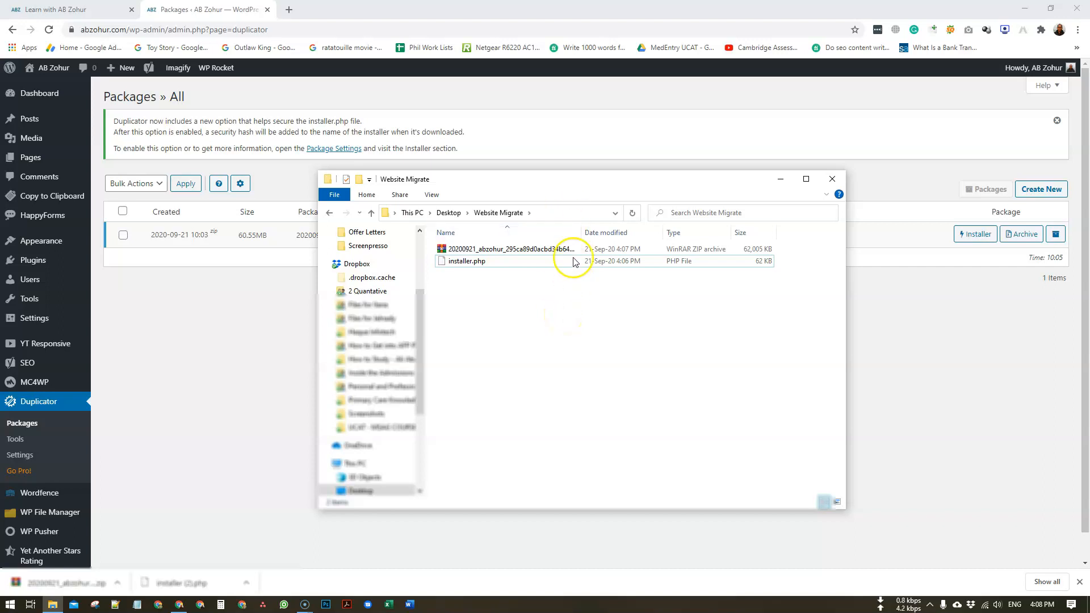
pyautogui.moveTo(561, 178); pyautogui.dragTo(565, 169)
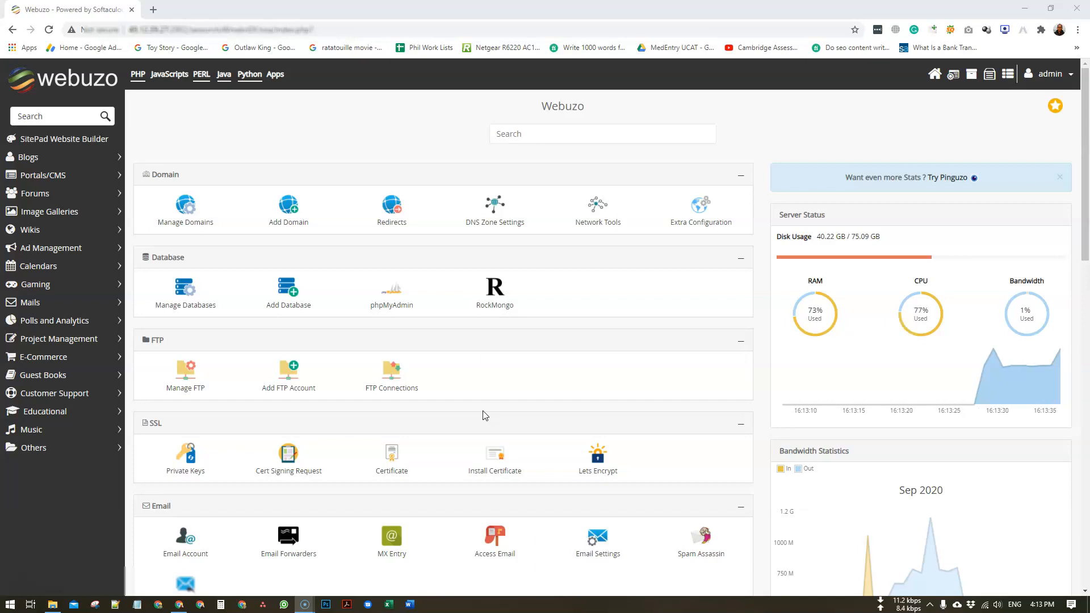
pyautogui.click(486, 414)
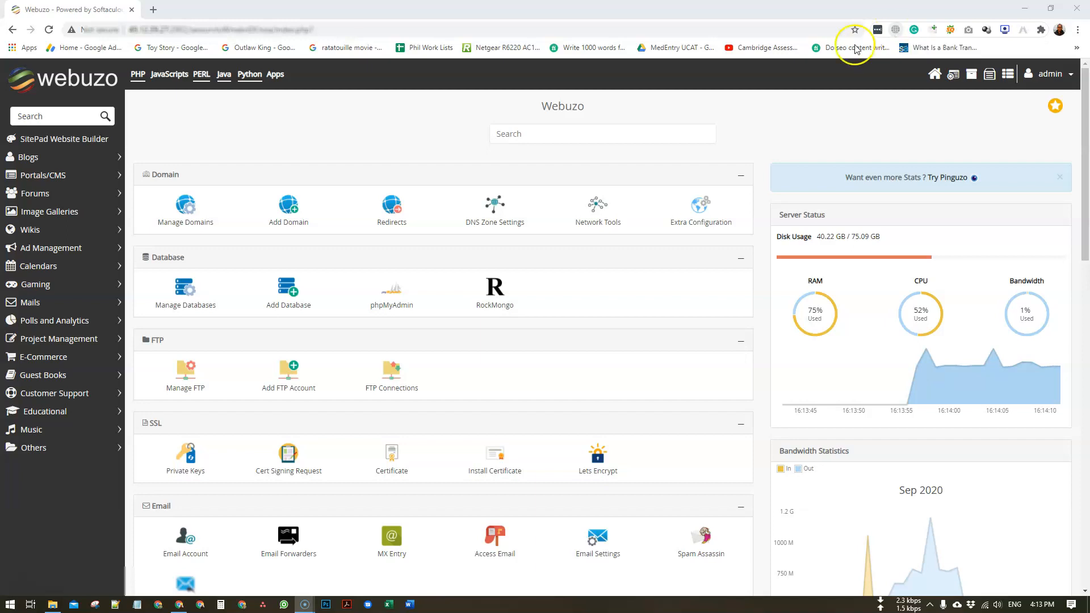
pyautogui.click(567, 9)
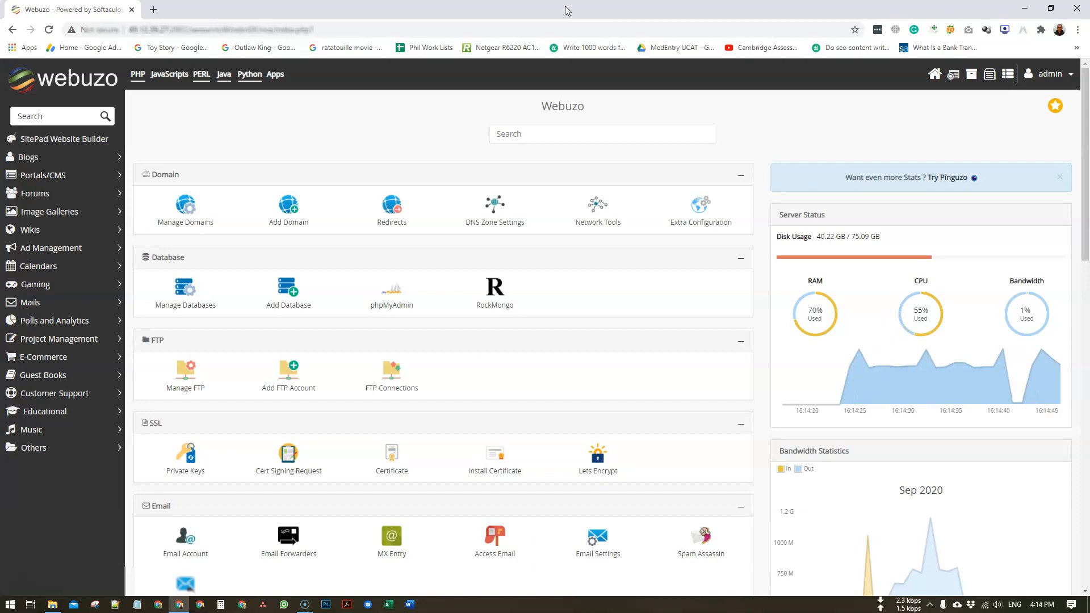
pyautogui.click(511, 80)
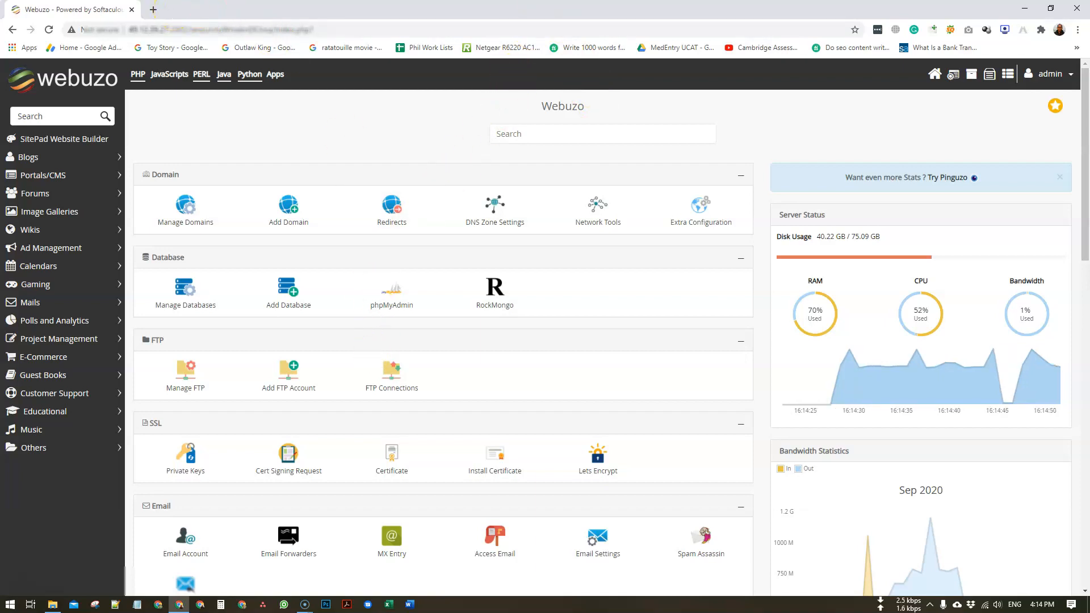
# - Load the new domain in a new tab, see Webuzo's default page, and return to Webuzo
pyautogui.click(153, 10)
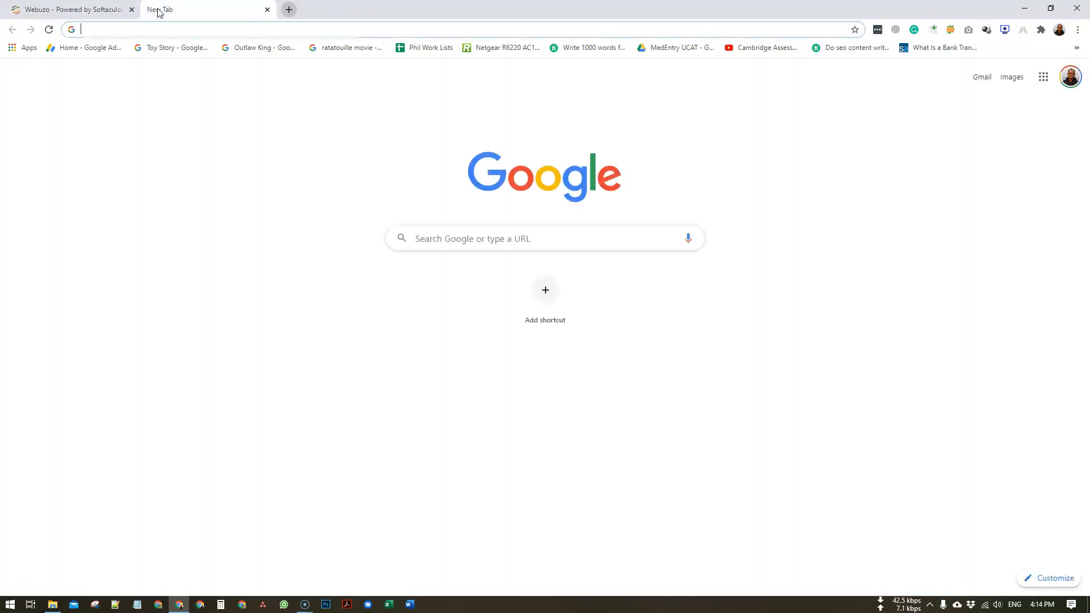
pyautogui.write('ab')
pyautogui.press('Return')
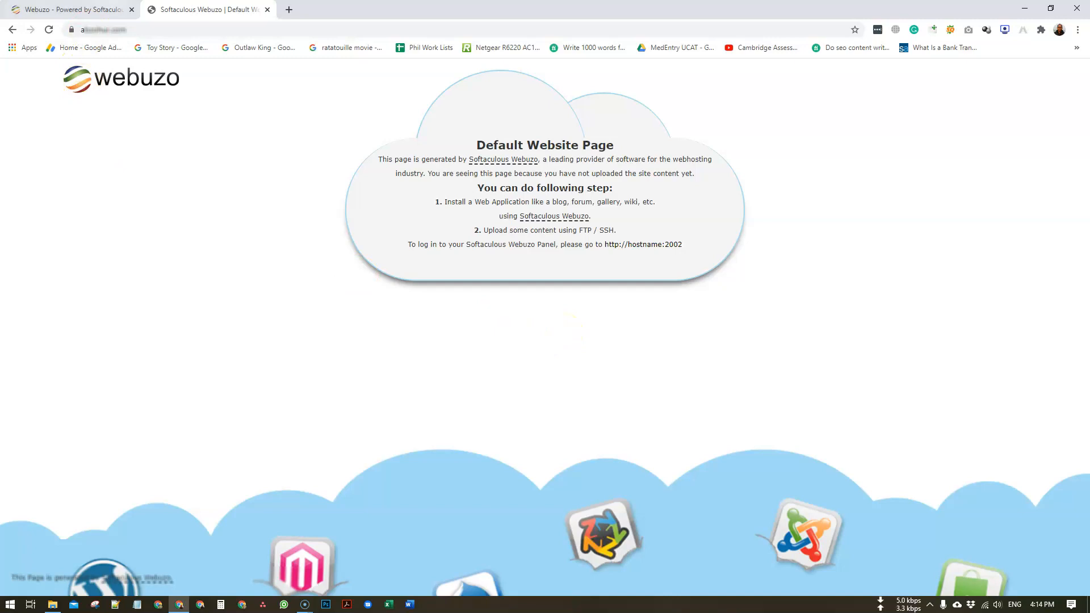
pyautogui.click(68, 10)
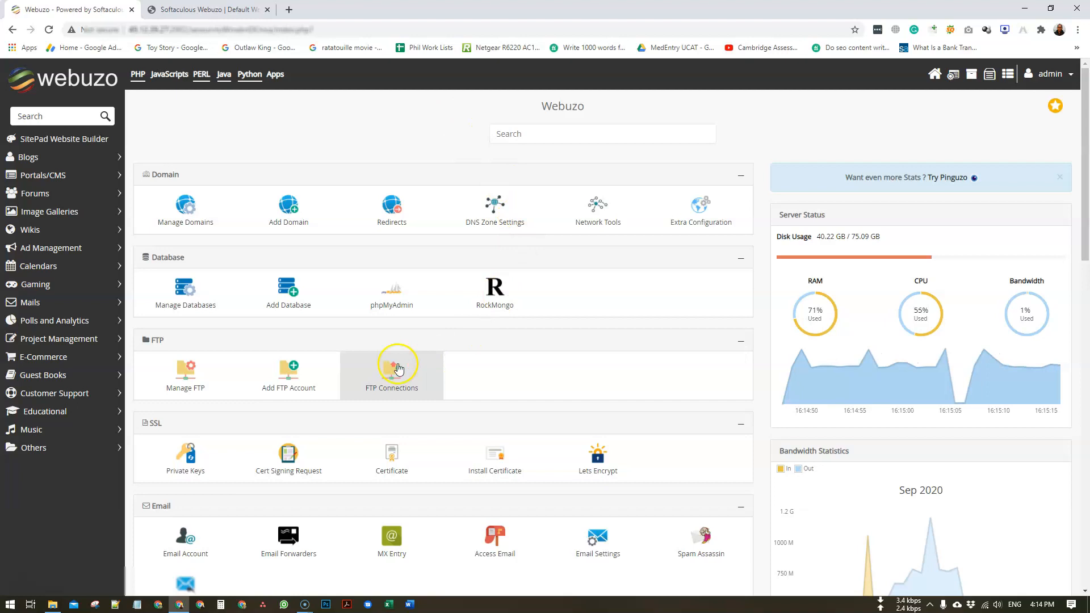
# - Create a new Webuzo database named wpabz589 and dismiss the success confirmation
pyautogui.click(465, 225)
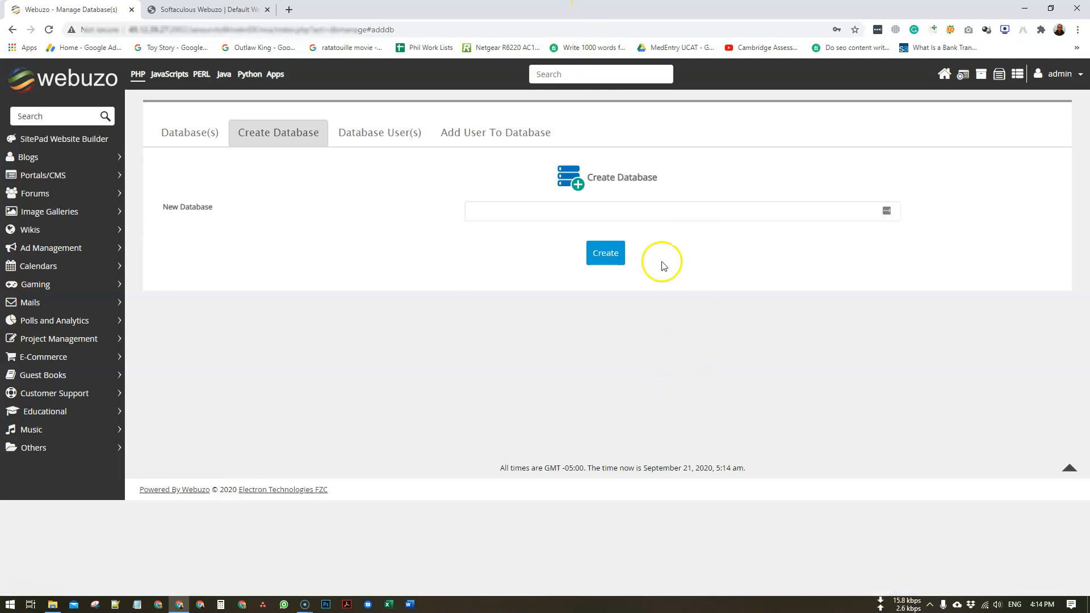
pyautogui.click(633, 212)
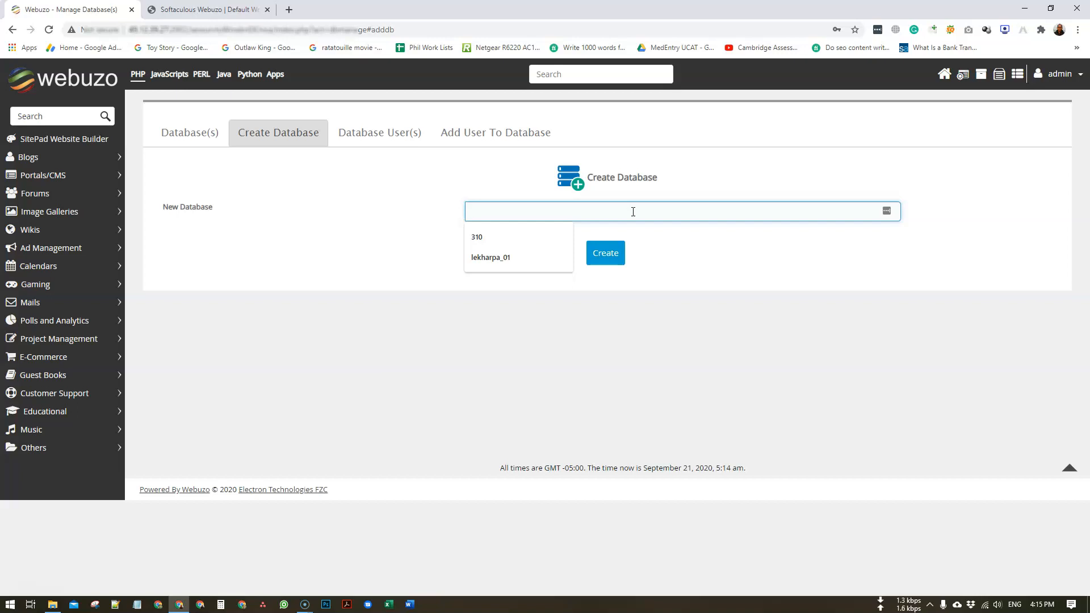
pyautogui.write('abz589')
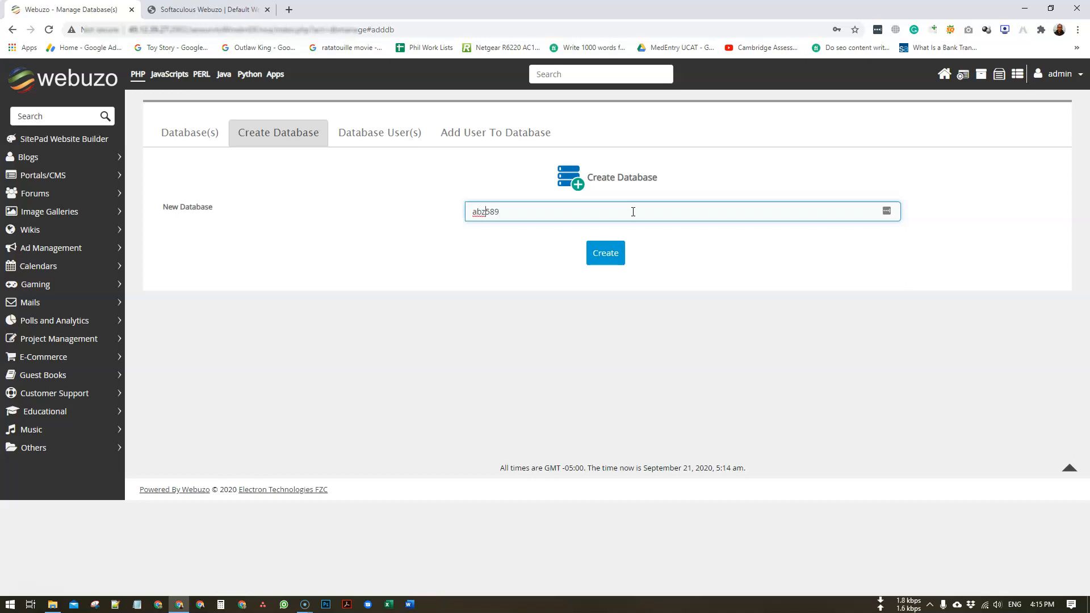
pyautogui.press('Home')
pyautogui.write('w')
pyautogui.click(614, 261)
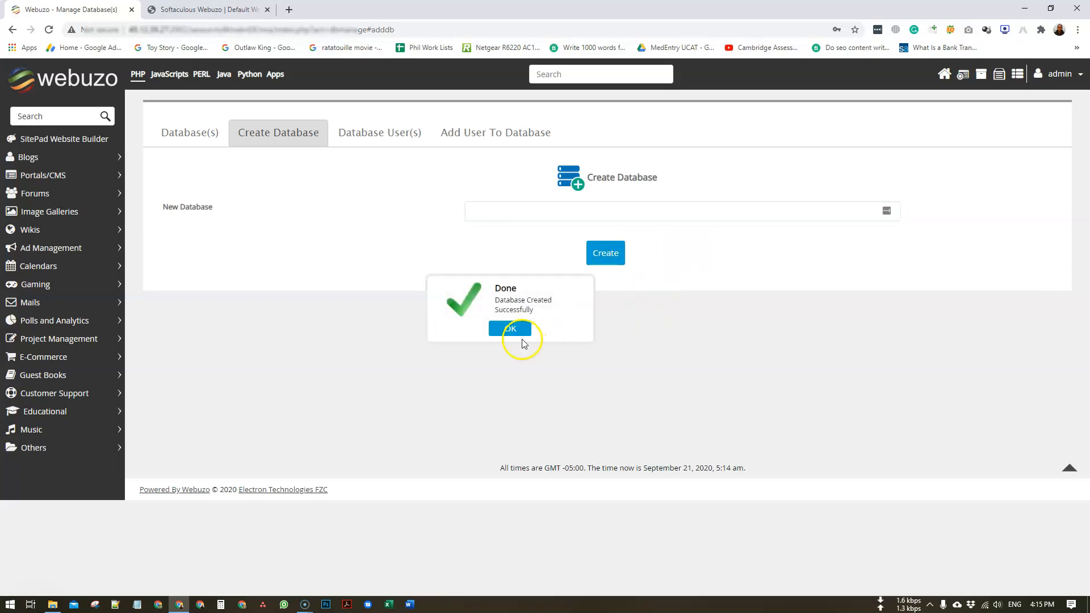
pyautogui.click(513, 330)
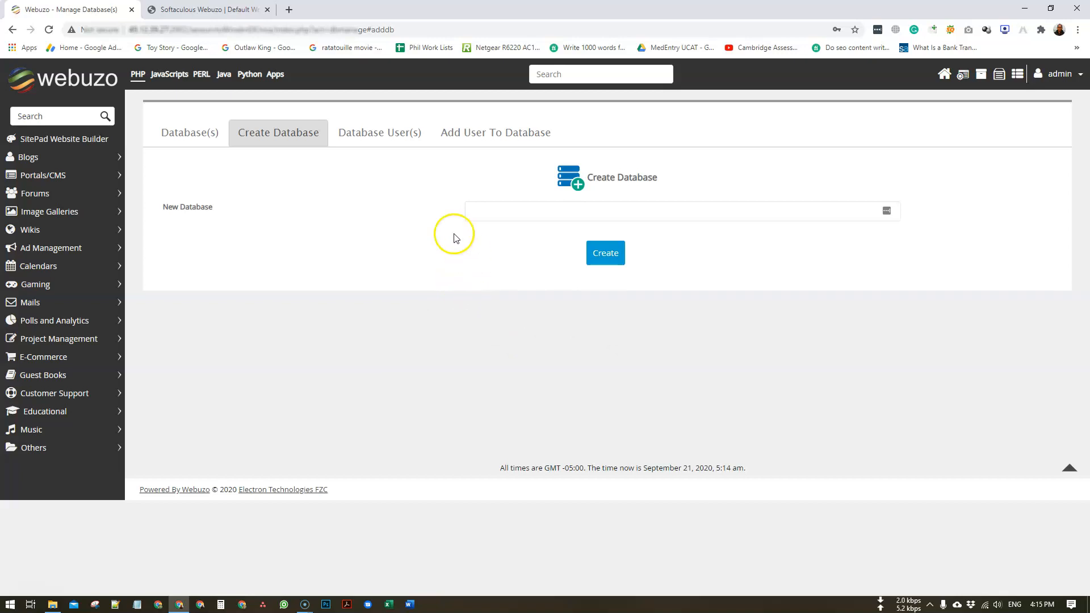
# - Copy wpabz589 from the databases list into the New User field, then start searching 'random pass' in a new tab
pyautogui.click(194, 136)
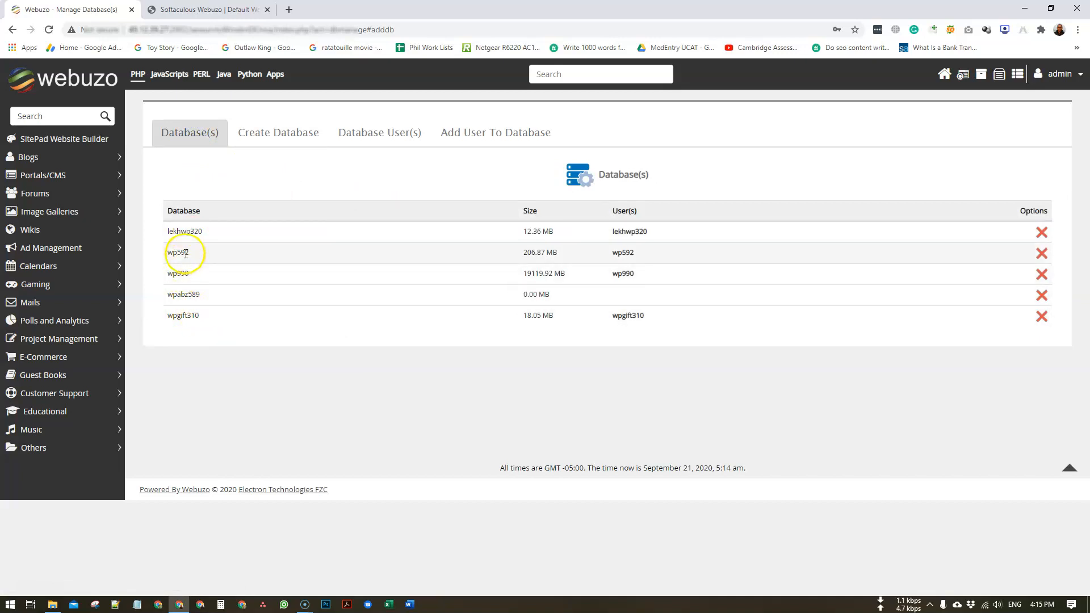
pyautogui.doubleClick(185, 295)
pyautogui.hotkey('ctrl', 'c')
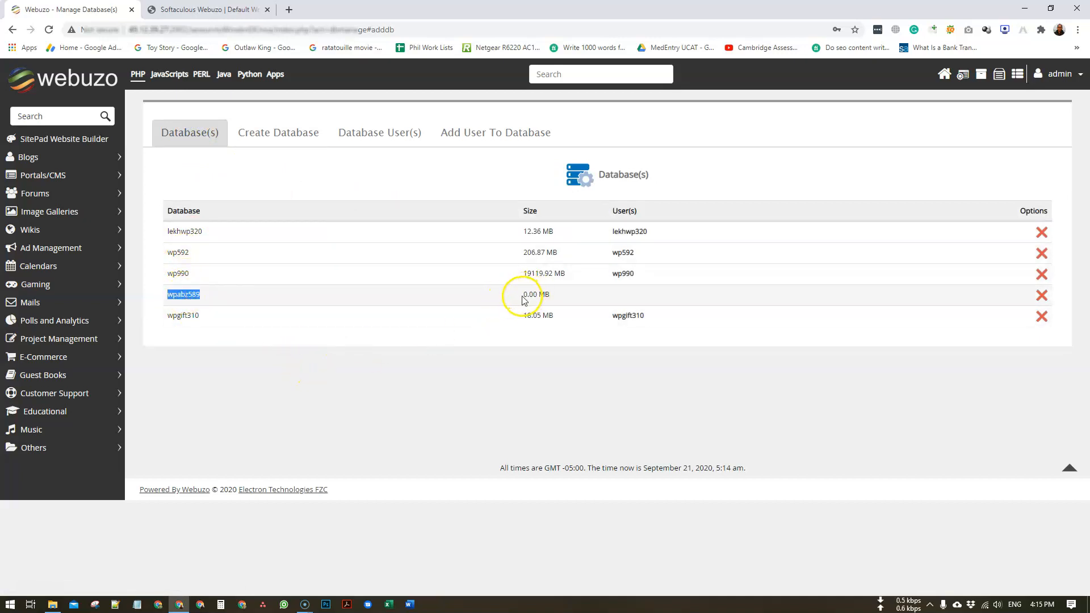
pyautogui.click(471, 365)
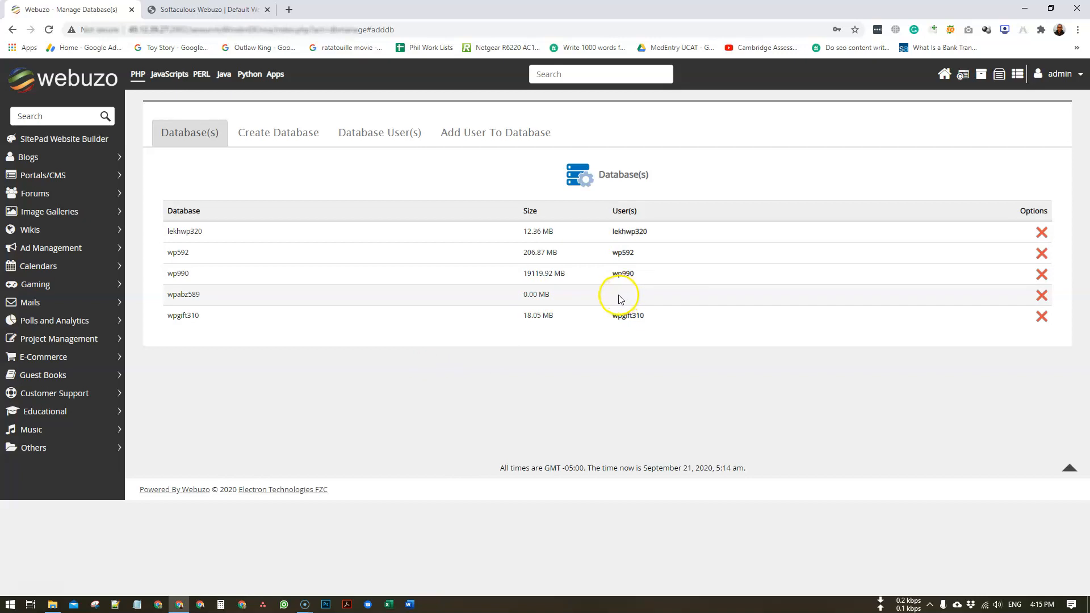
pyautogui.click(487, 140)
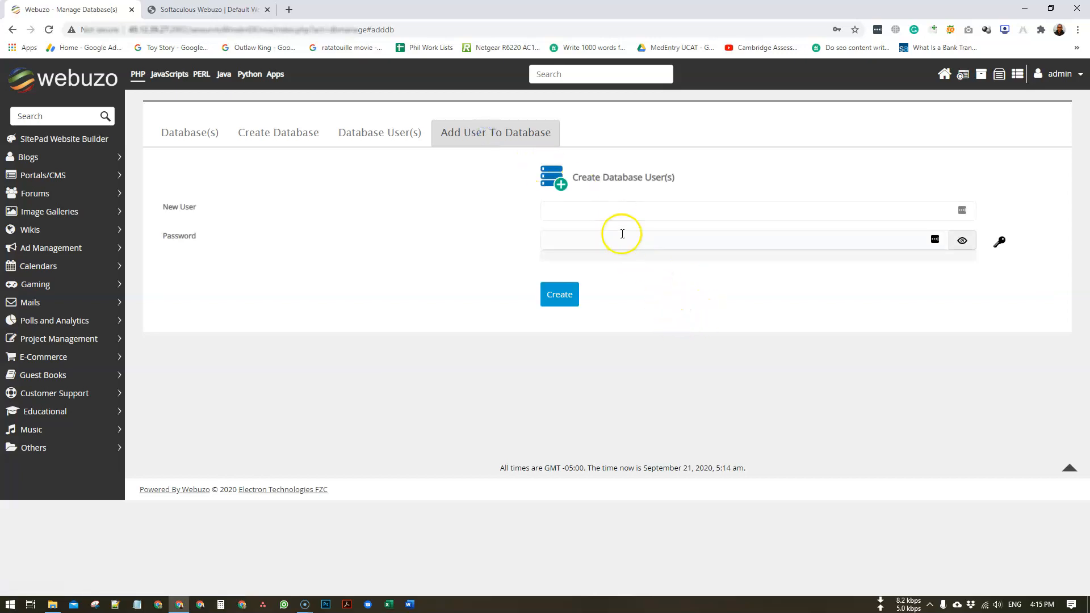
pyautogui.click(615, 213)
pyautogui.hotkey('ctrl', 'v')
pyautogui.click(461, 244)
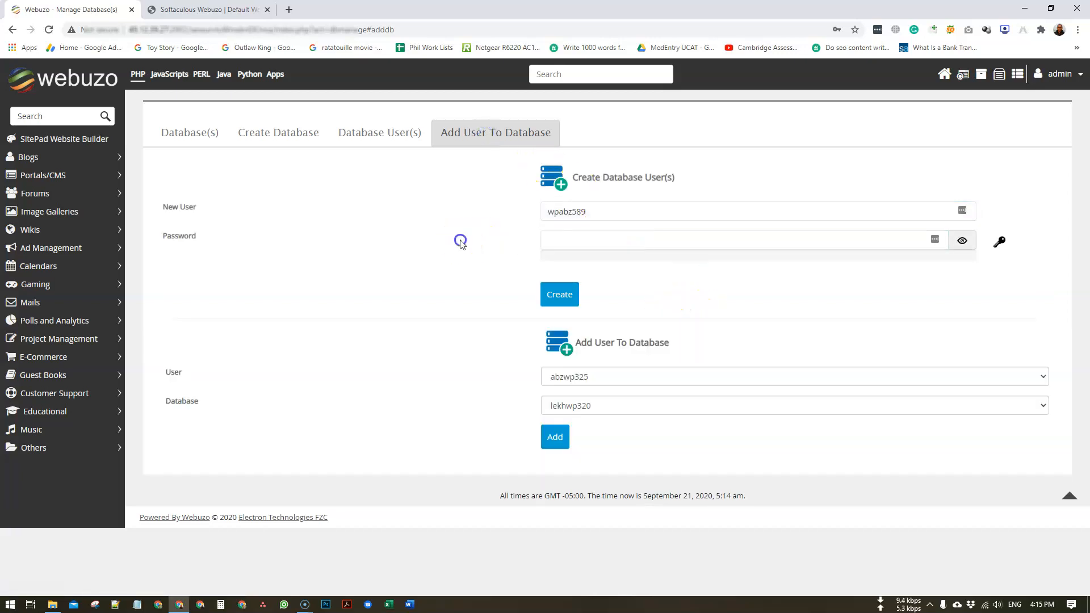
pyautogui.click(289, 9)
pyautogui.write('random')
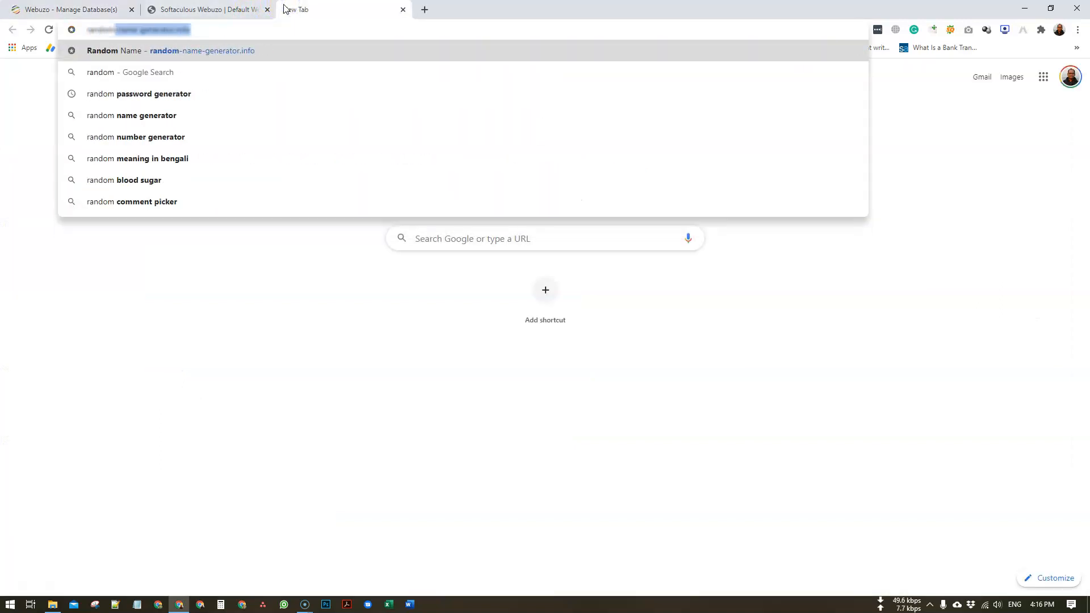
pyautogui.write(' pass')
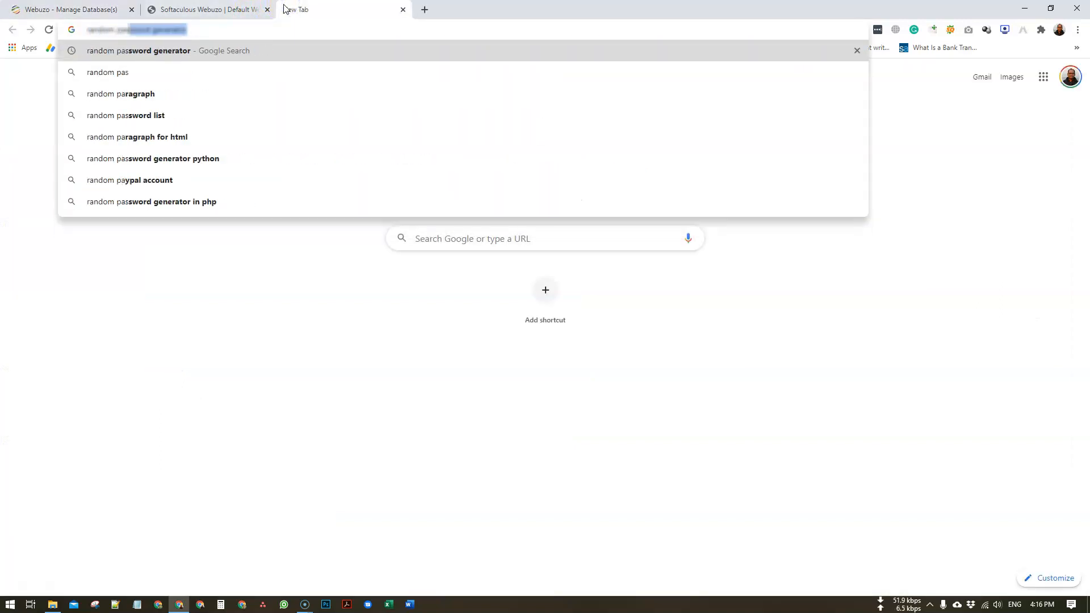
# - Search for a random password generator and open the Strong Random Password Generator site
pyautogui.press('Return')
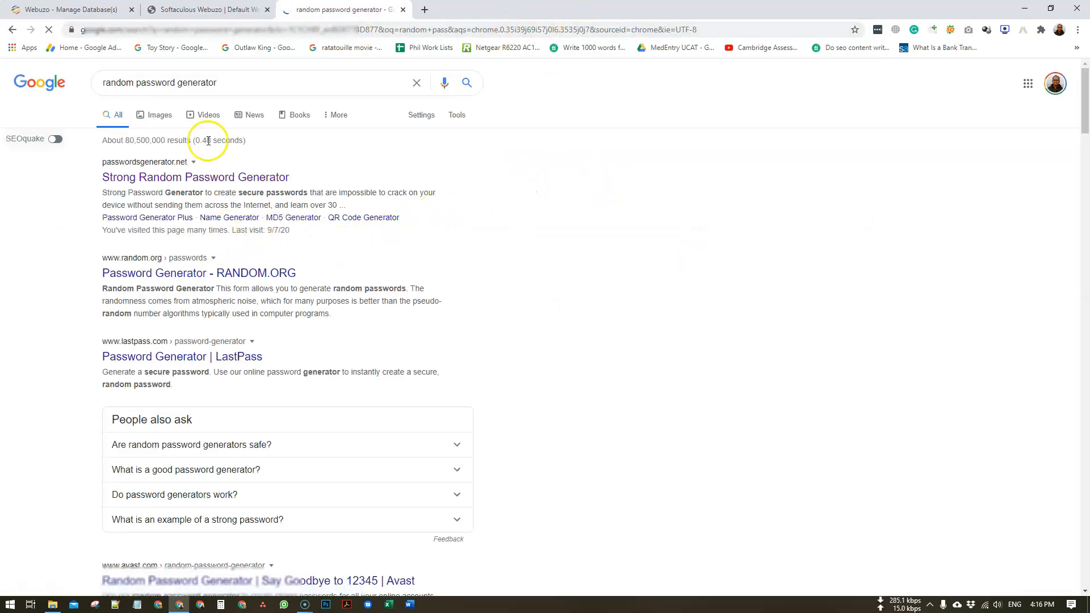
pyautogui.click(181, 178)
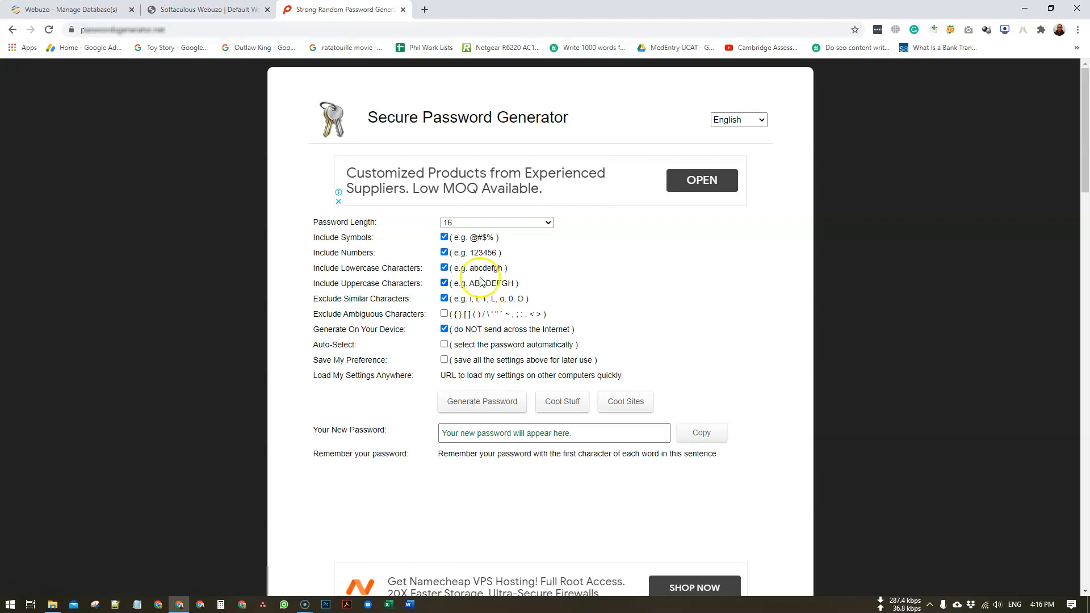
# - Generate a 12-character password without symbols and select it for copying
pyautogui.click(444, 237)
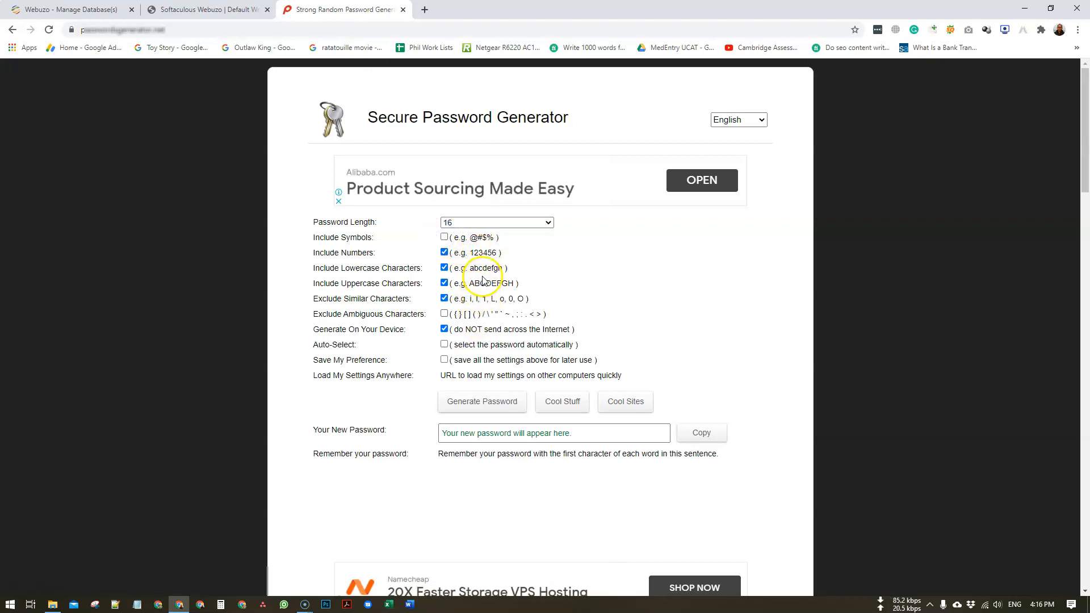
pyautogui.click(463, 223)
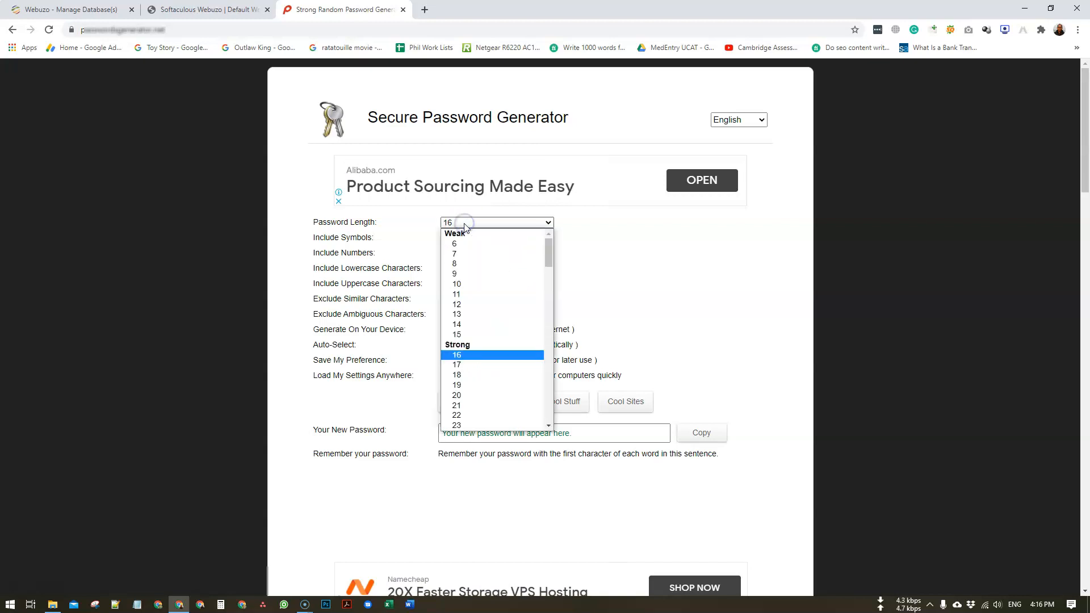
pyautogui.click(478, 306)
pyautogui.click(498, 401)
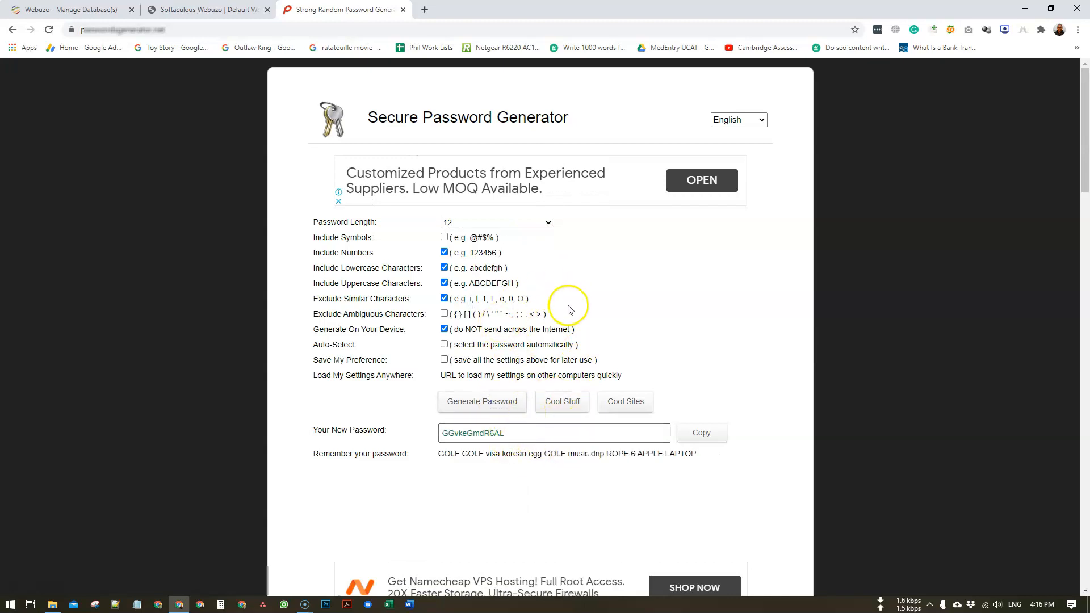
pyautogui.click(483, 433)
pyautogui.doubleClick(483, 433)
pyautogui.moveTo(151, 603); pyautogui.dragTo(141, 519)
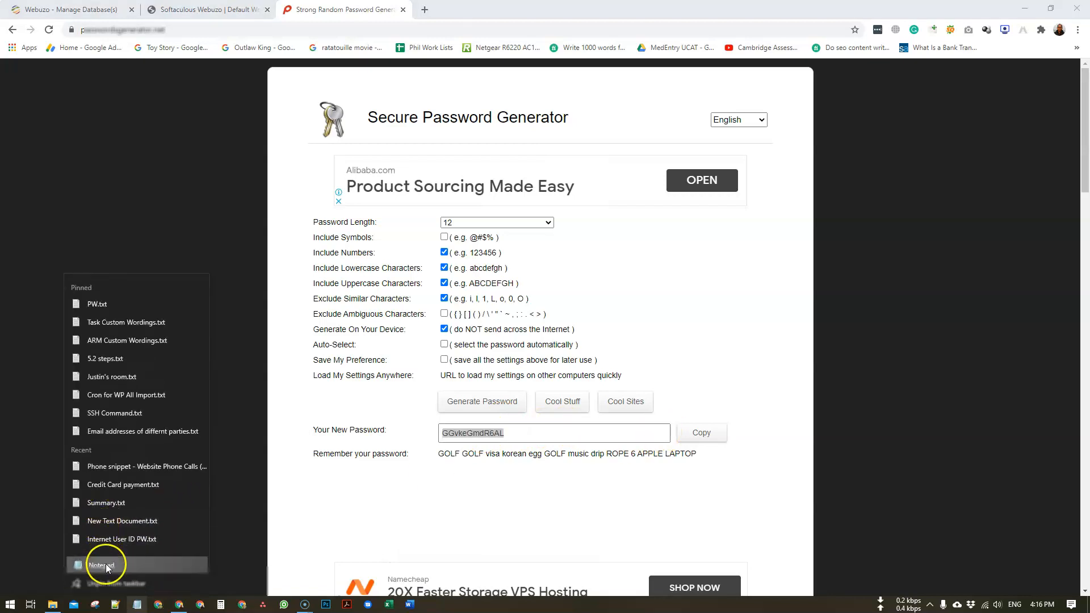
# - Paste the generated password into a new Notepad note, insert two dots, and select all of it
pyautogui.click(106, 565)
pyautogui.hotkey('ctrl', 'v')
pyautogui.moveTo(282, 362); pyautogui.dragTo(556, 242)
pyautogui.click(333, 267)
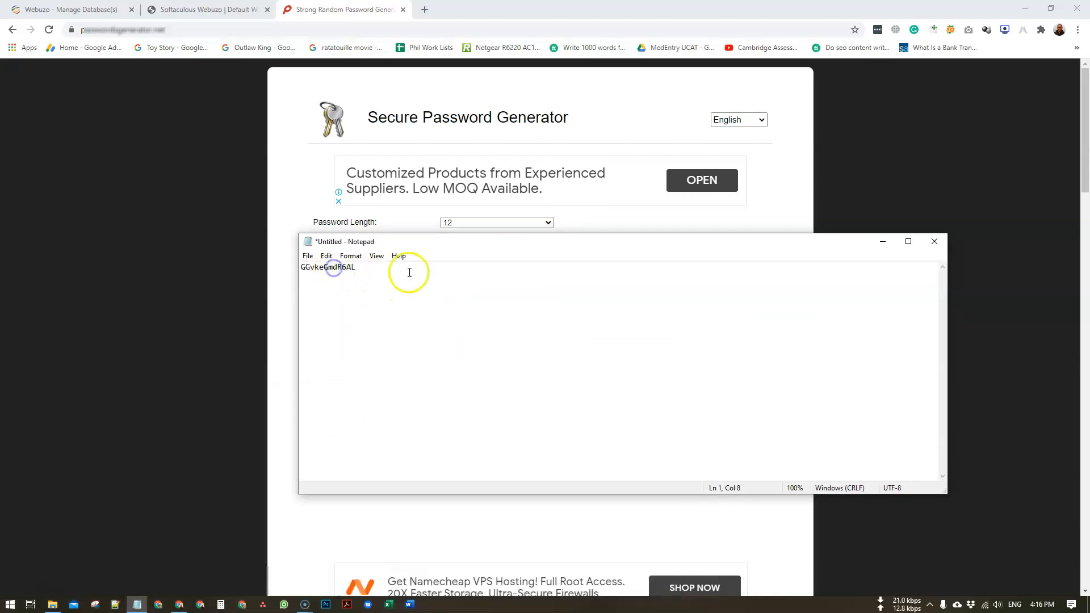
pyautogui.write('.')
pyautogui.press('Left')
pyautogui.press('Left')
pyautogui.press('Left')
pyautogui.press('Left')
pyautogui.press('Left')
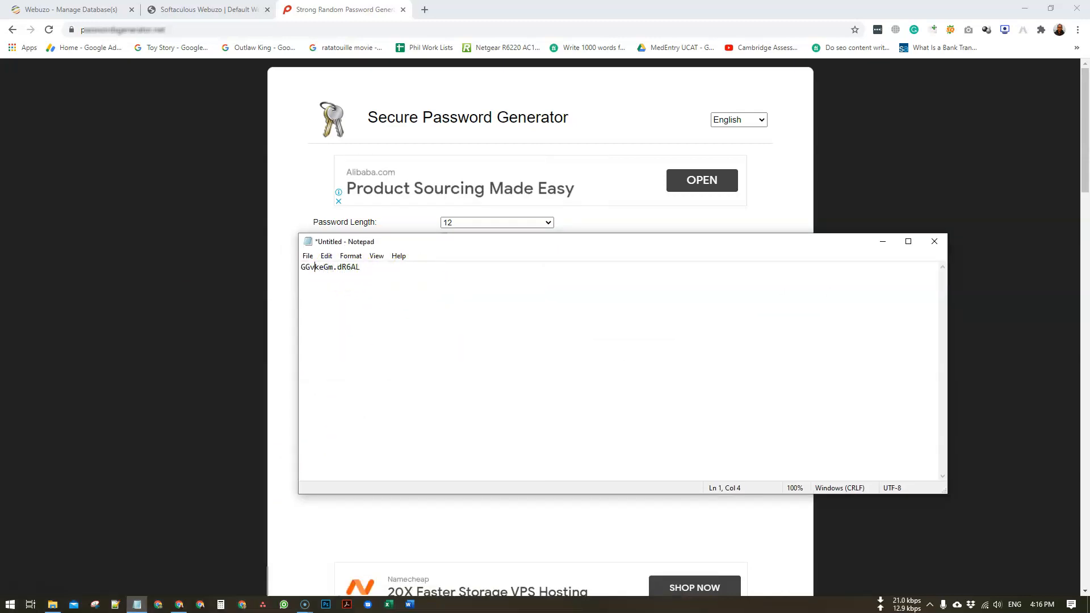
pyautogui.write('.')
pyautogui.click(412, 271)
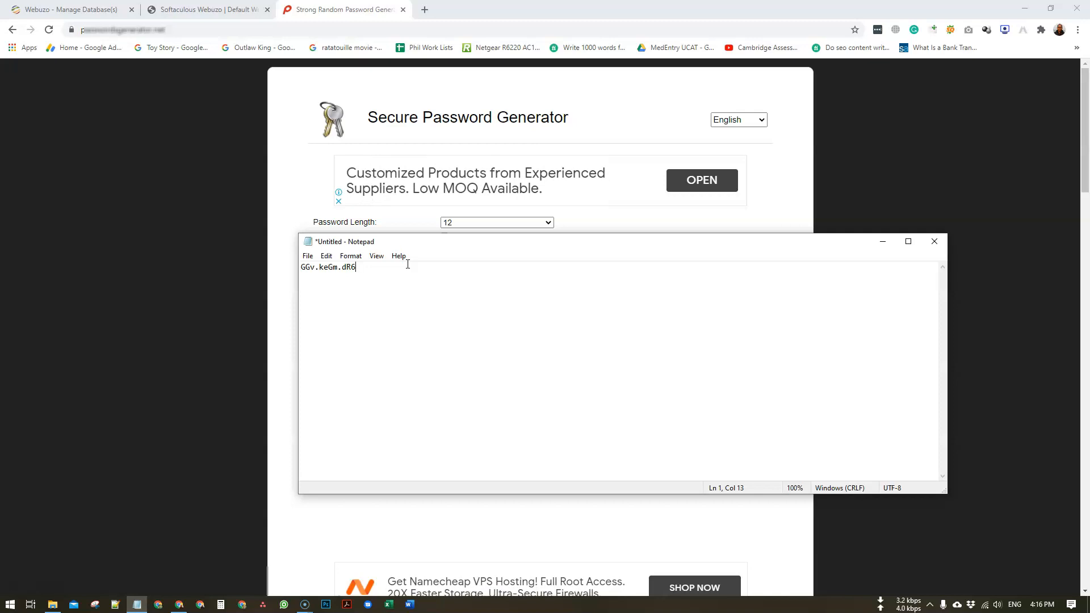
pyautogui.hotkey('ctrl', 'a')
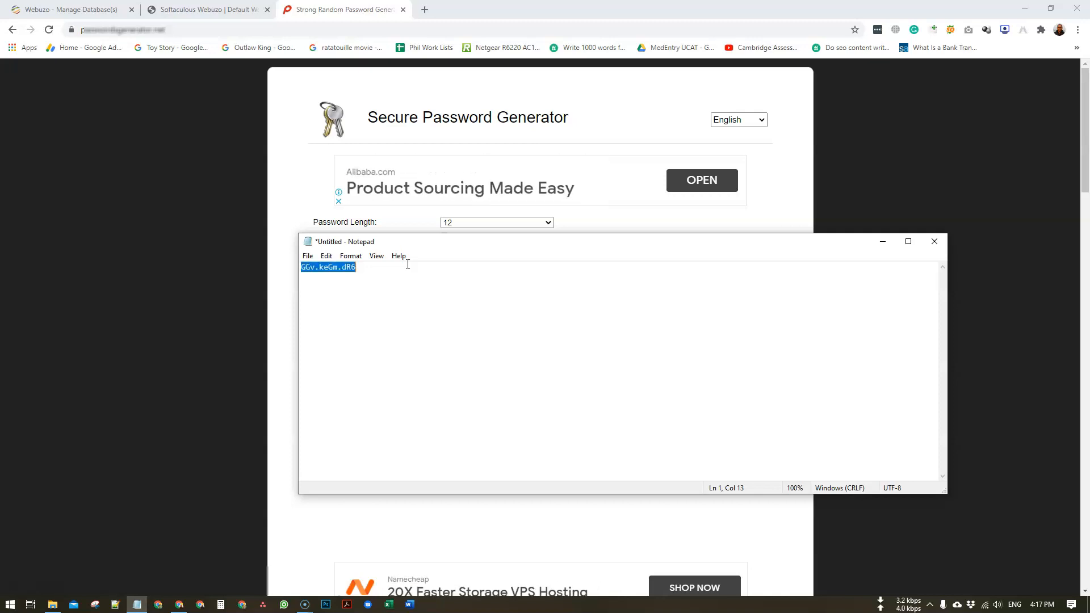
# - Create the wpabz589 database user in Webuzo with the edited password pasted in
pyautogui.click(236, 10)
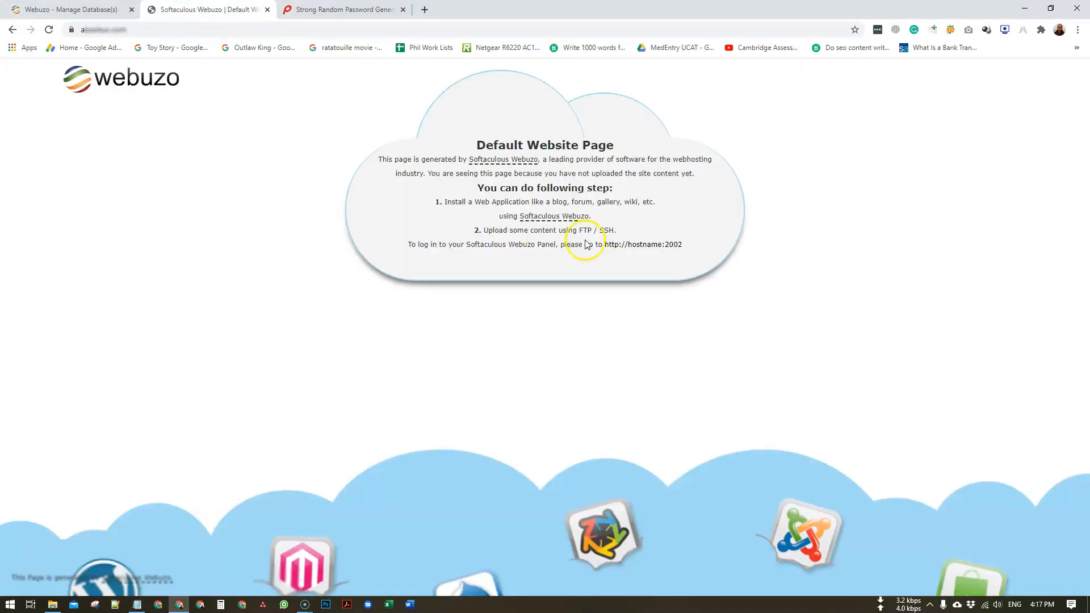
pyautogui.click(71, 9)
pyautogui.click(589, 239)
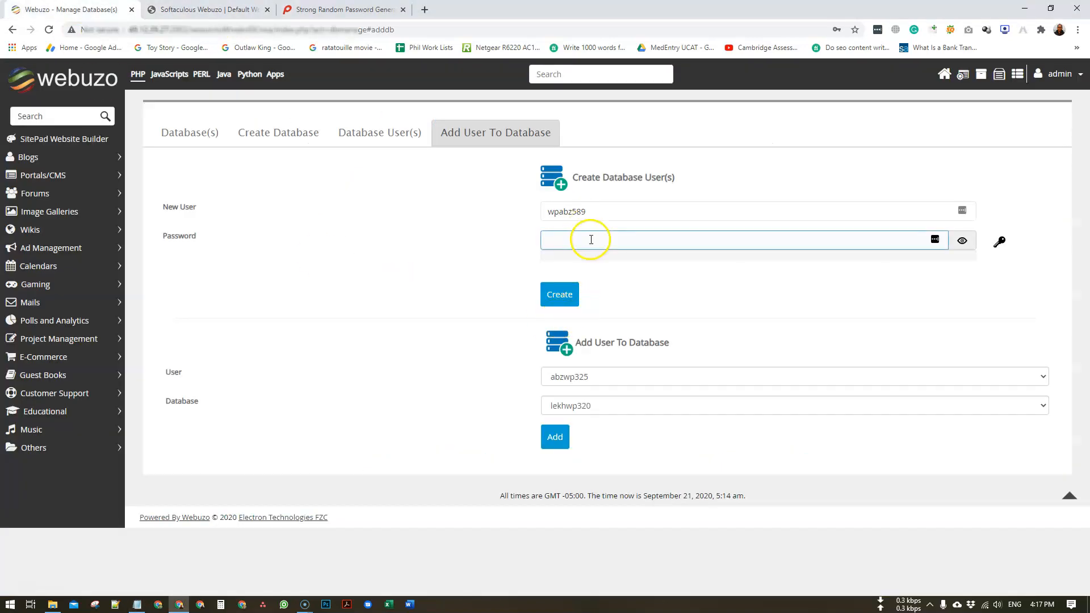
pyautogui.hotkey('ctrl', 'v')
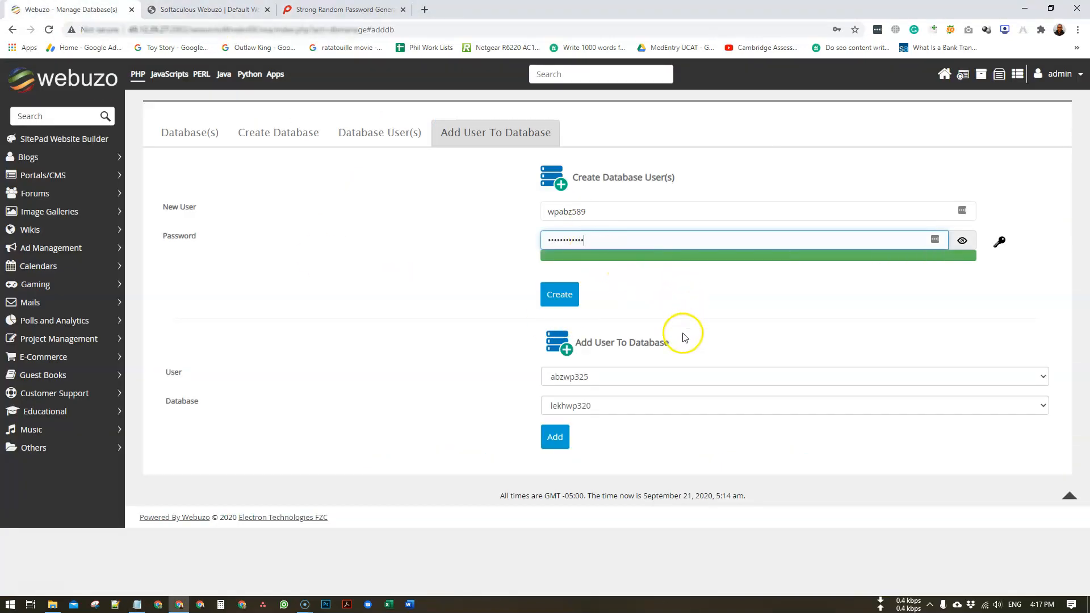
pyautogui.click(562, 299)
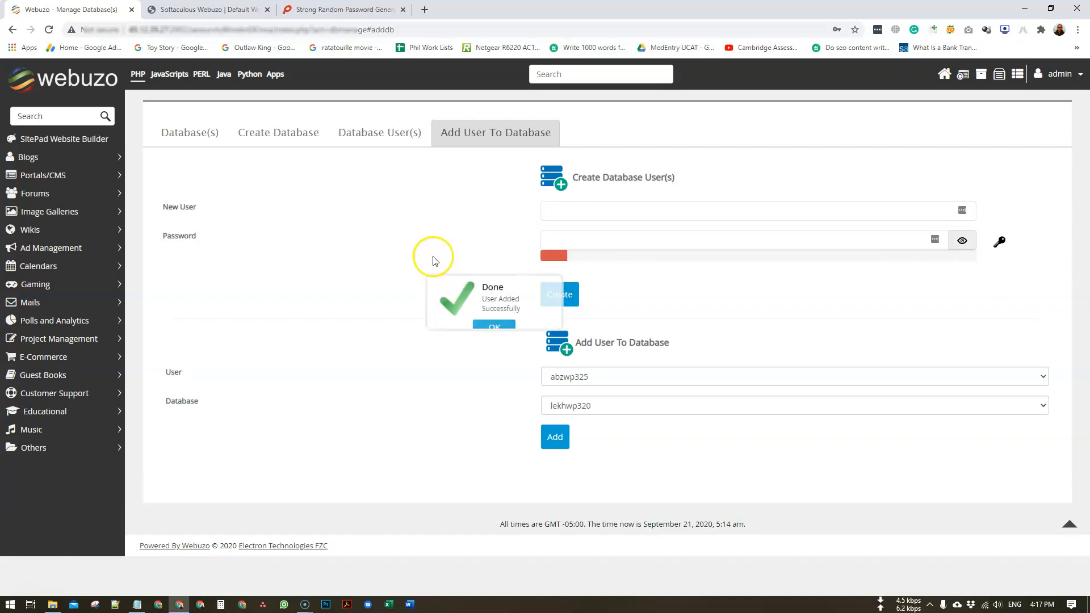
pyautogui.click(511, 329)
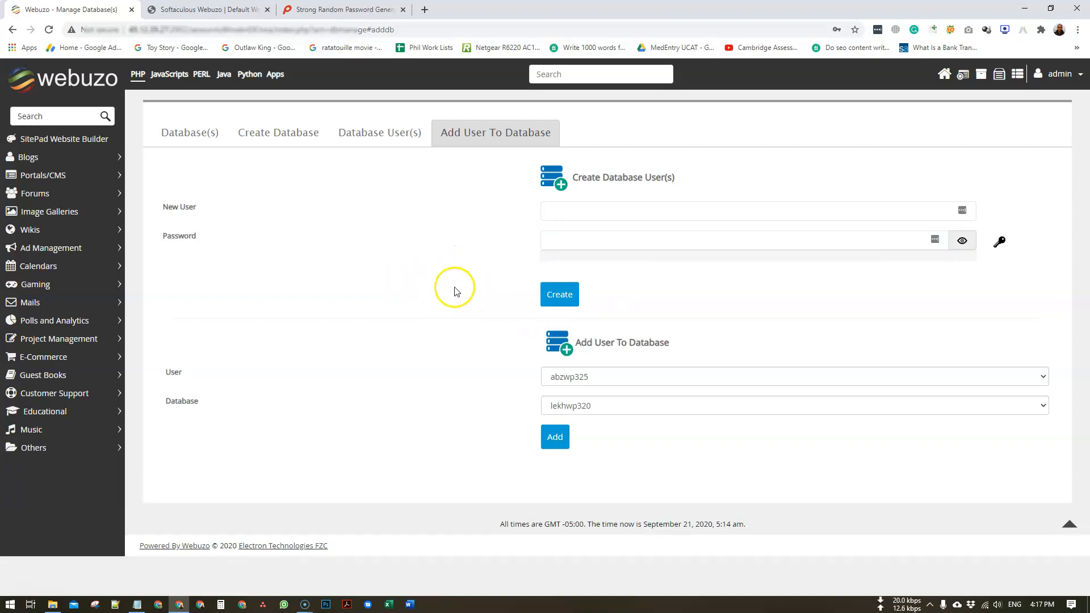
# - Choose wpabz589 as both the user and the database, and add the user to it
pyautogui.click(618, 383)
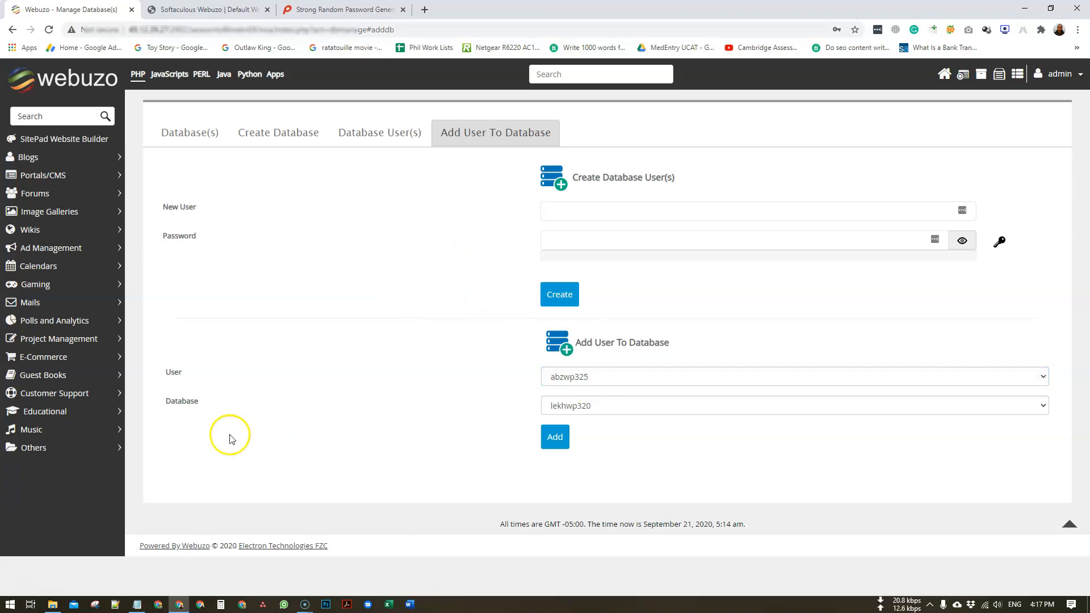
pyautogui.click(619, 383)
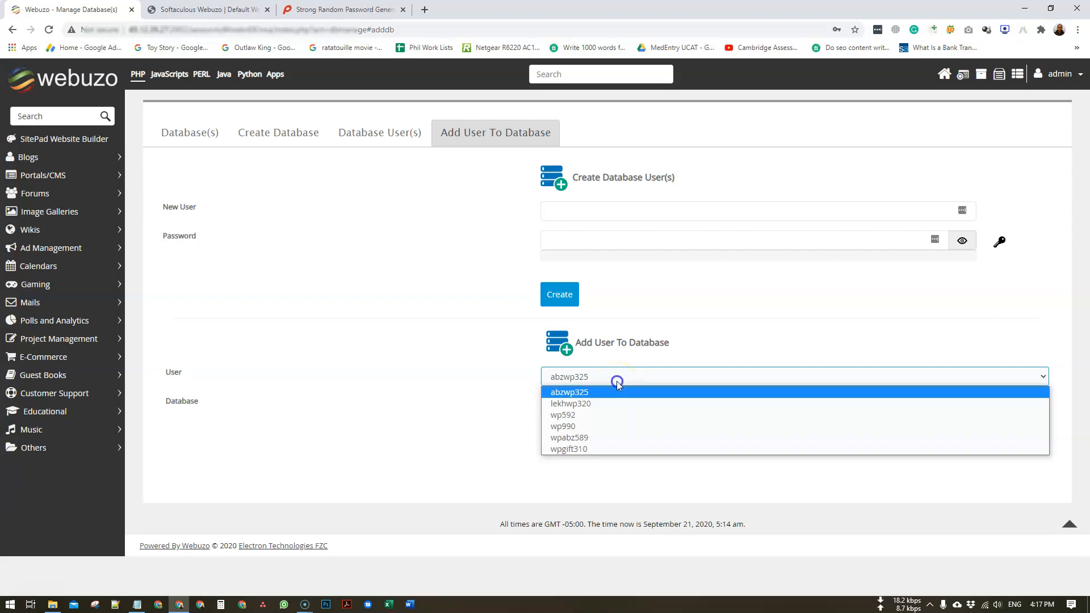
pyautogui.click(622, 438)
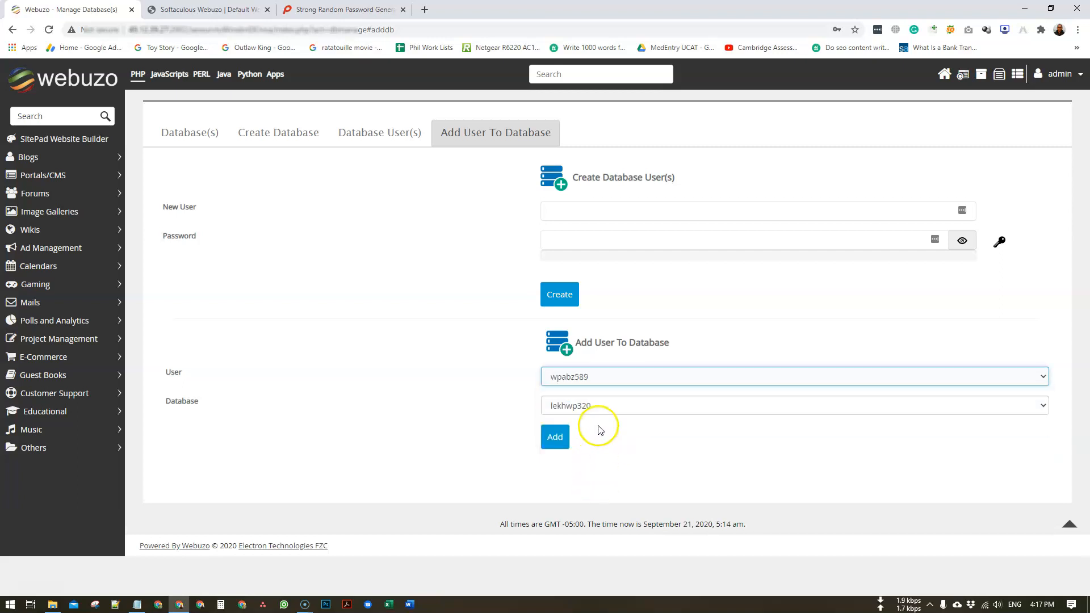
pyautogui.click(601, 407)
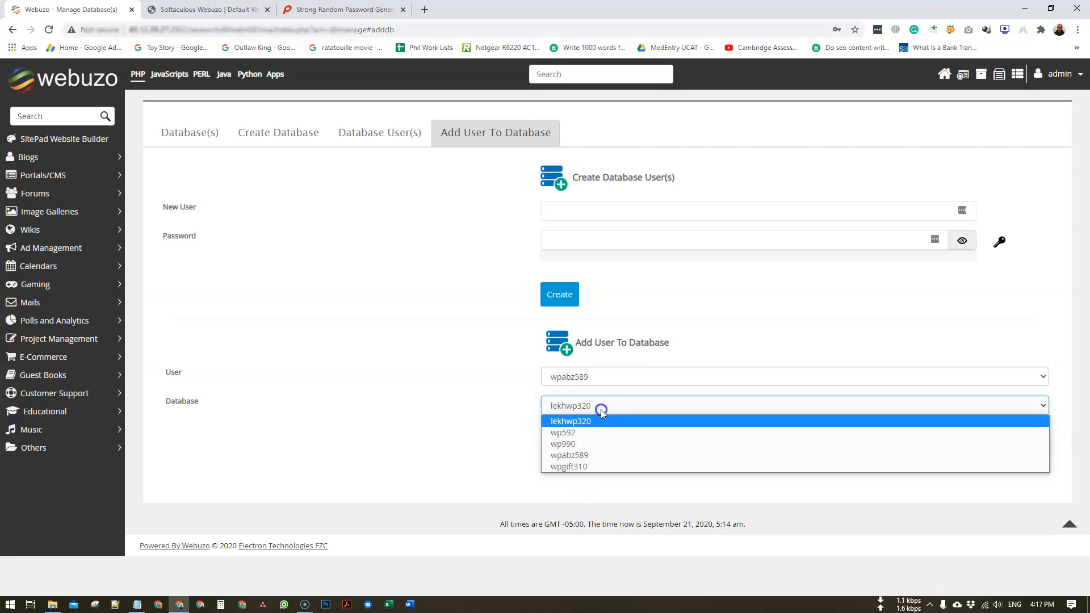
pyautogui.click(606, 456)
pyautogui.click(554, 437)
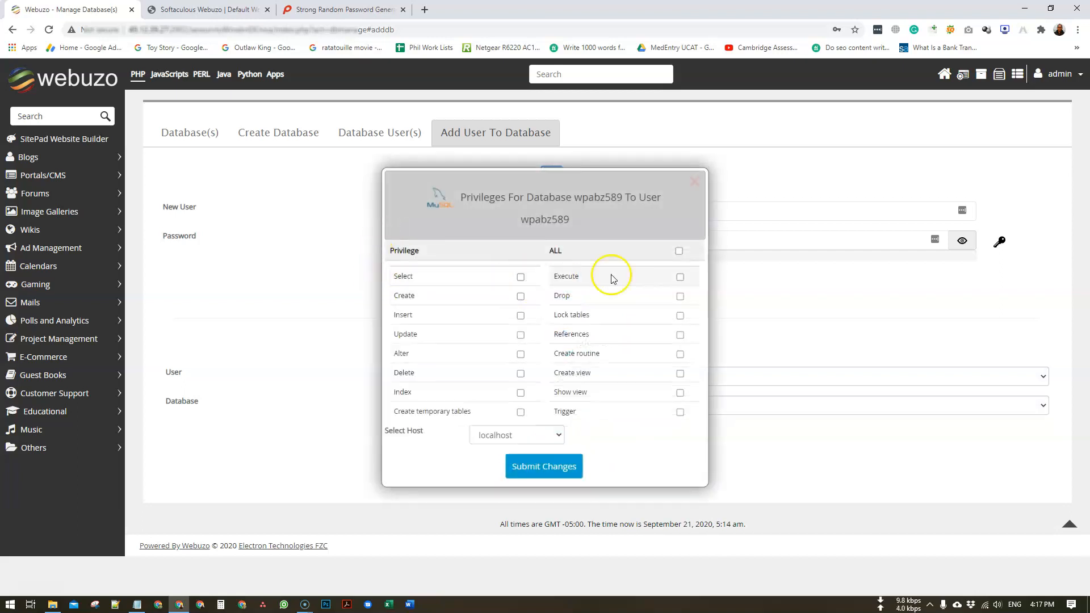
# - Grant wpabz589 ALL privileges on the wpabz589 database, save, and go to the Database(s) list
pyautogui.click(679, 252)
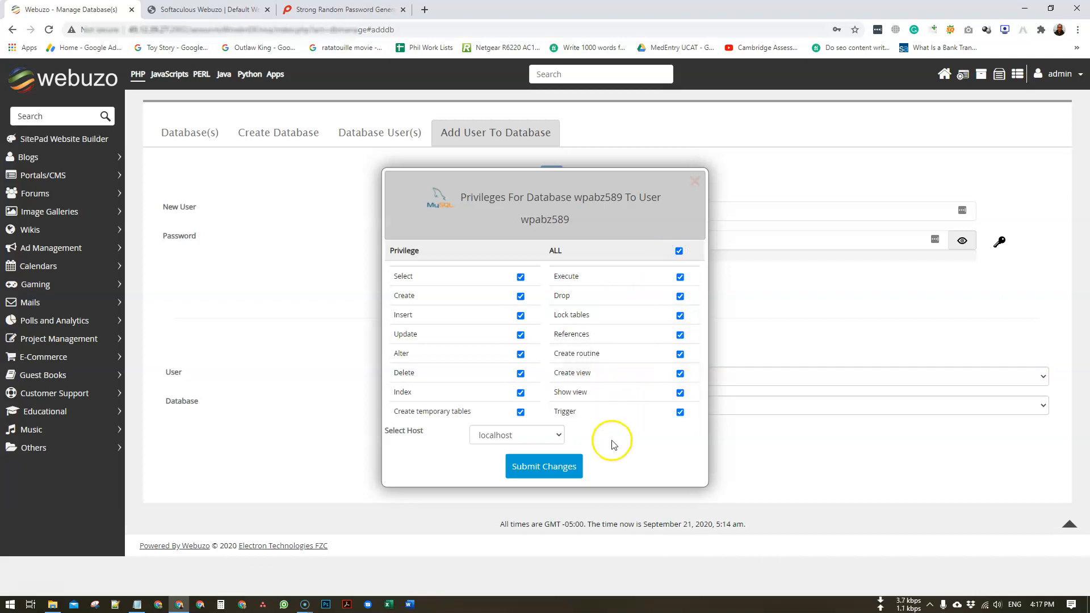
pyautogui.click(549, 470)
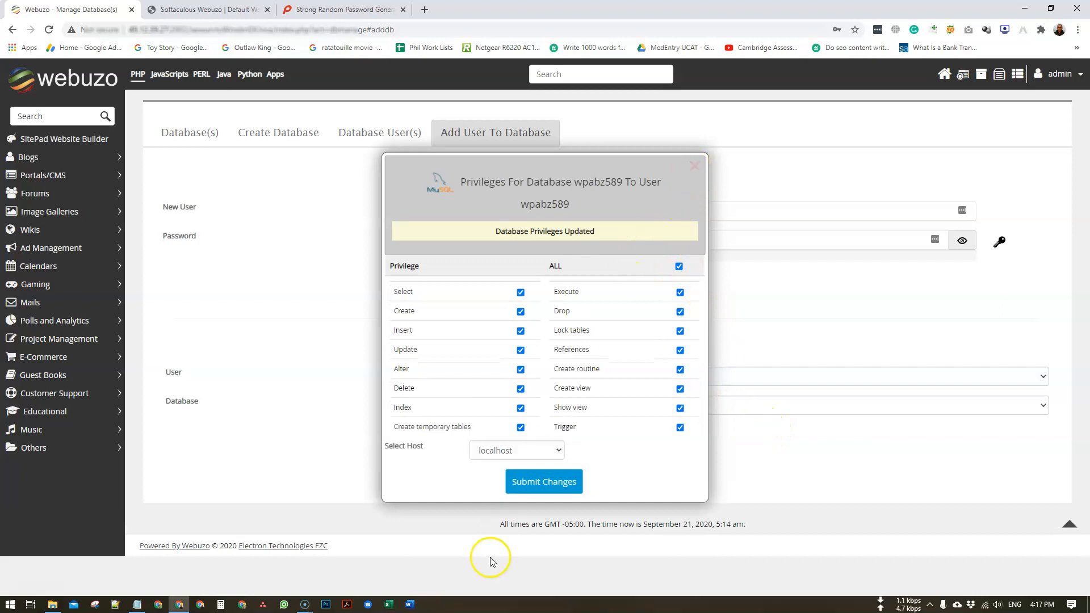
pyautogui.click(694, 165)
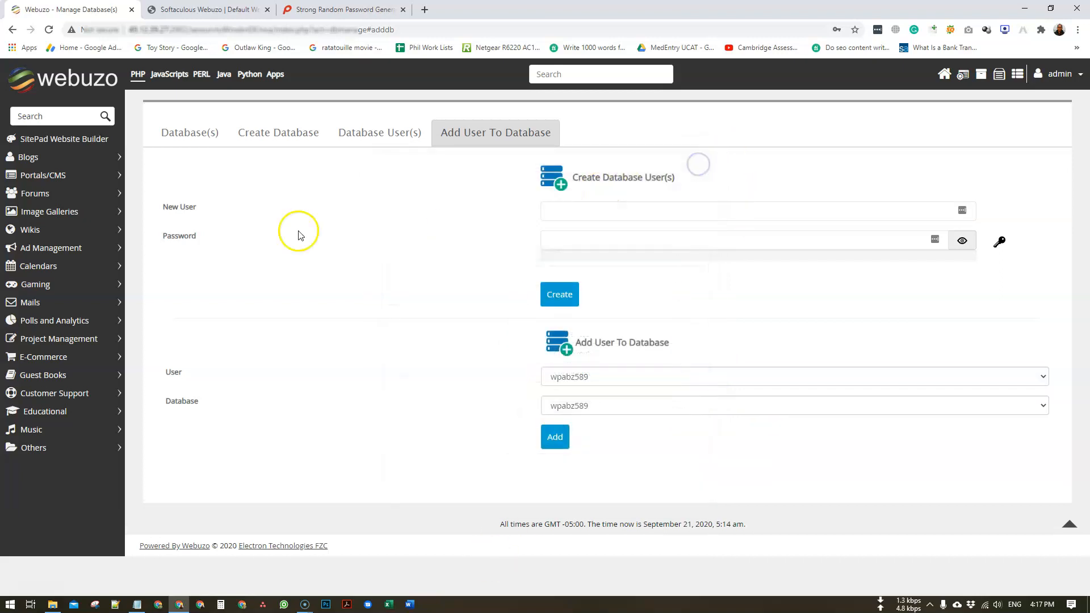
pyautogui.click(199, 132)
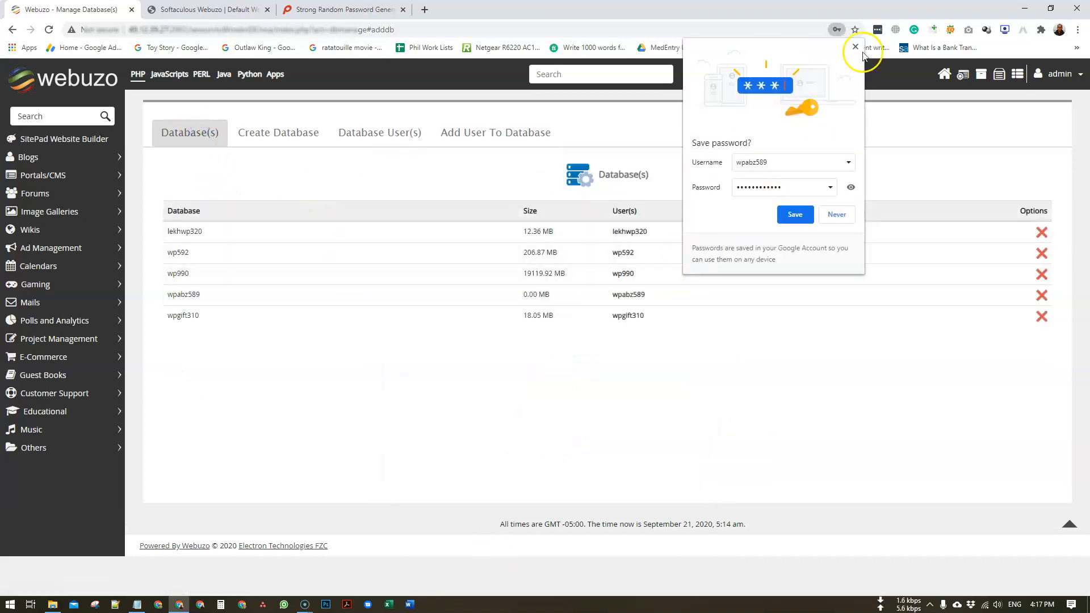
# - Dismiss Chrome's save-password bubble, check the notes, and confirm wpabz589 shows 0.00 MB
pyautogui.click(855, 47)
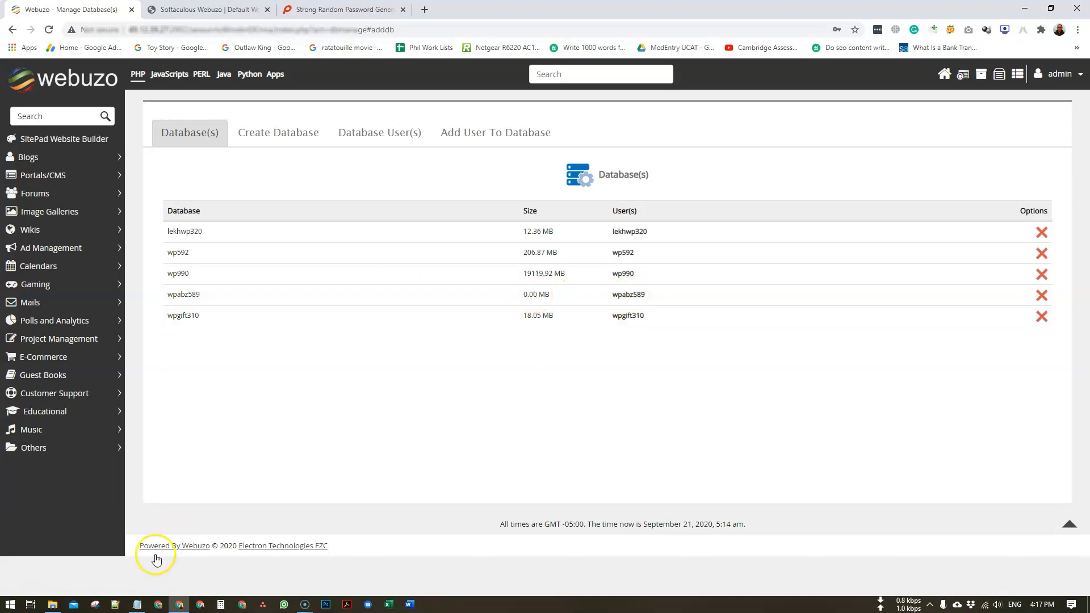
pyautogui.click(136, 604)
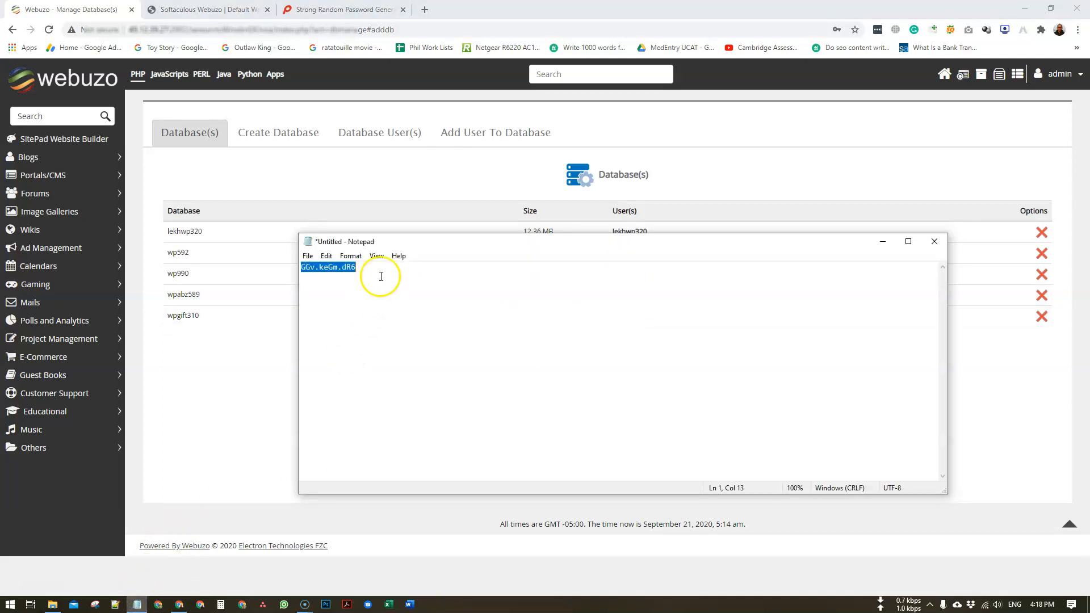
pyautogui.click(882, 241)
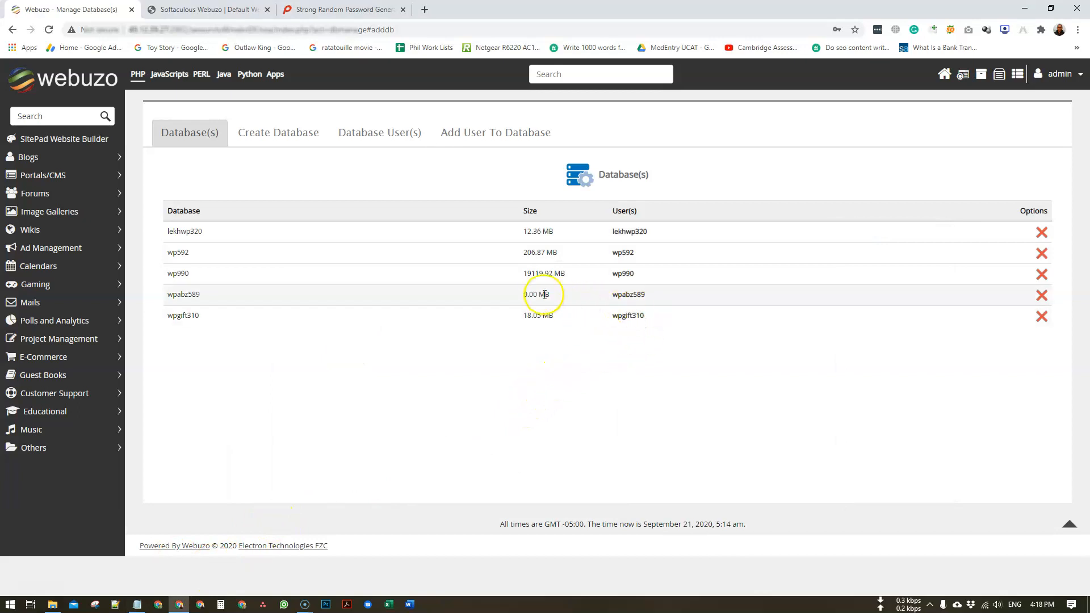
pyautogui.moveTo(519, 296); pyautogui.dragTo(539, 296)
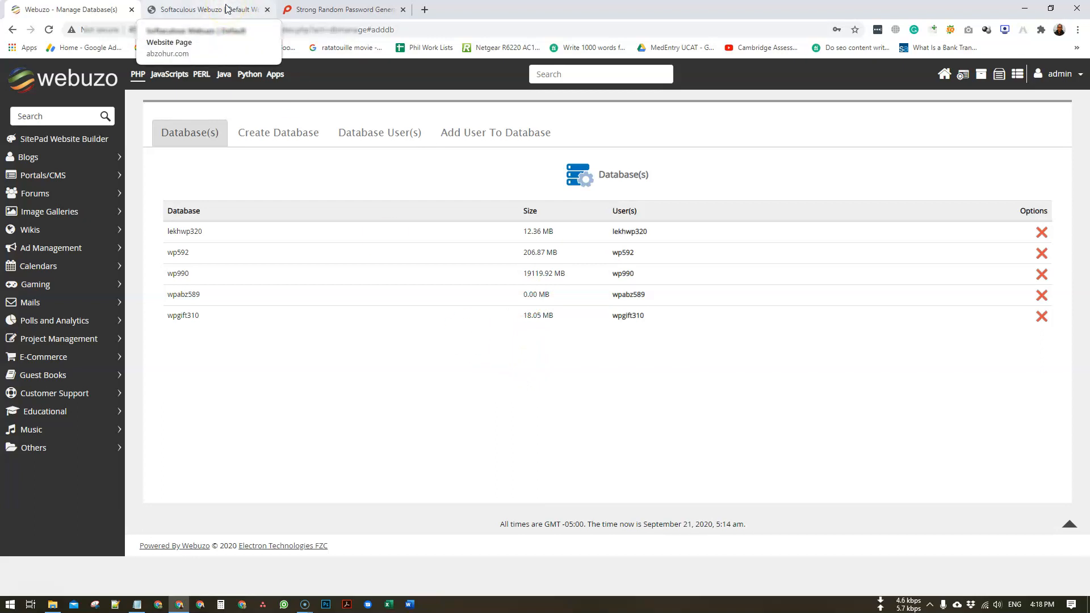
pyautogui.click(944, 74)
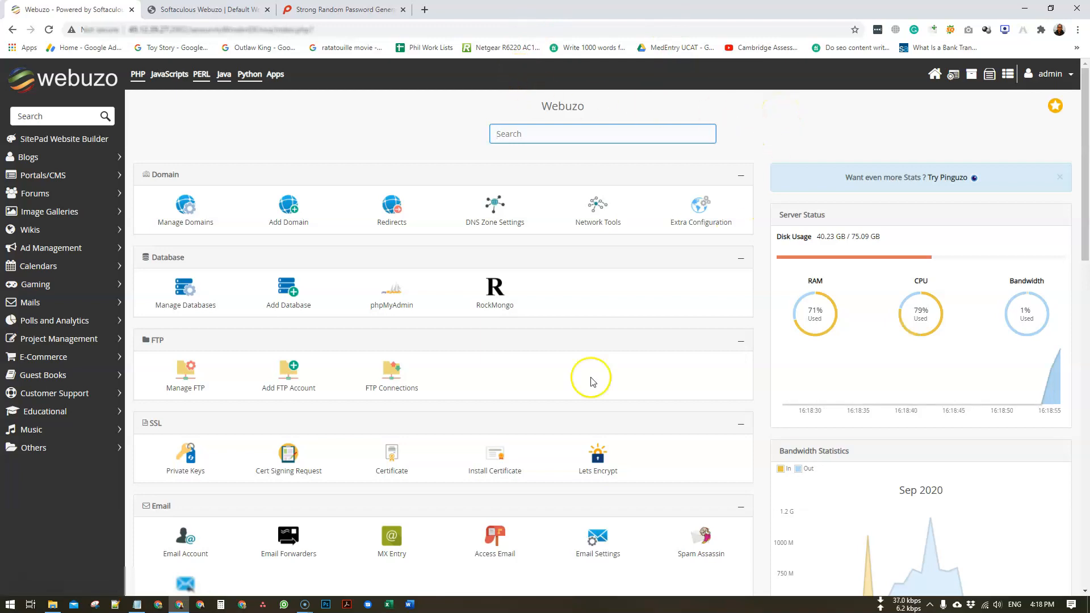
# - Scroll through the Webuzo Home dashboard sections and go to the Change Password page
pyautogui.scroll(-6, 291, 437)
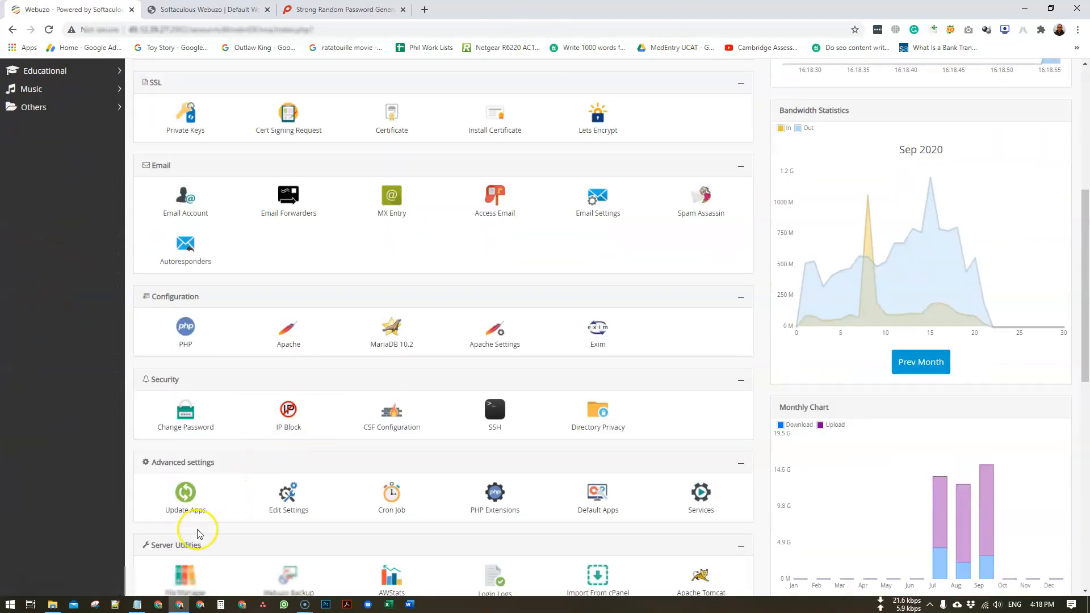
pyautogui.scroll(-3, 204, 517)
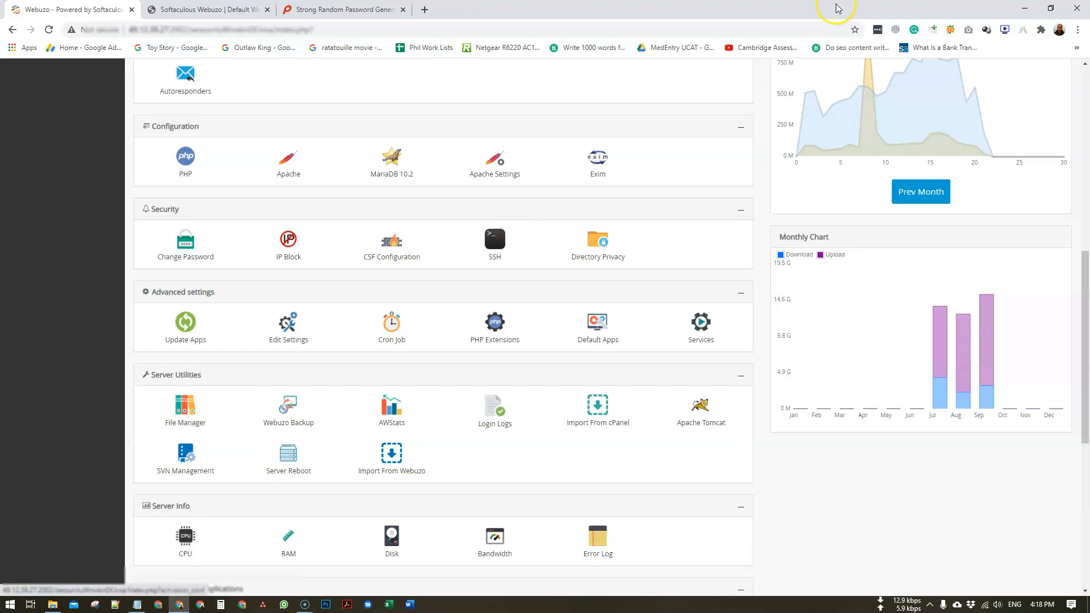
pyautogui.scroll(9, 762, 176)
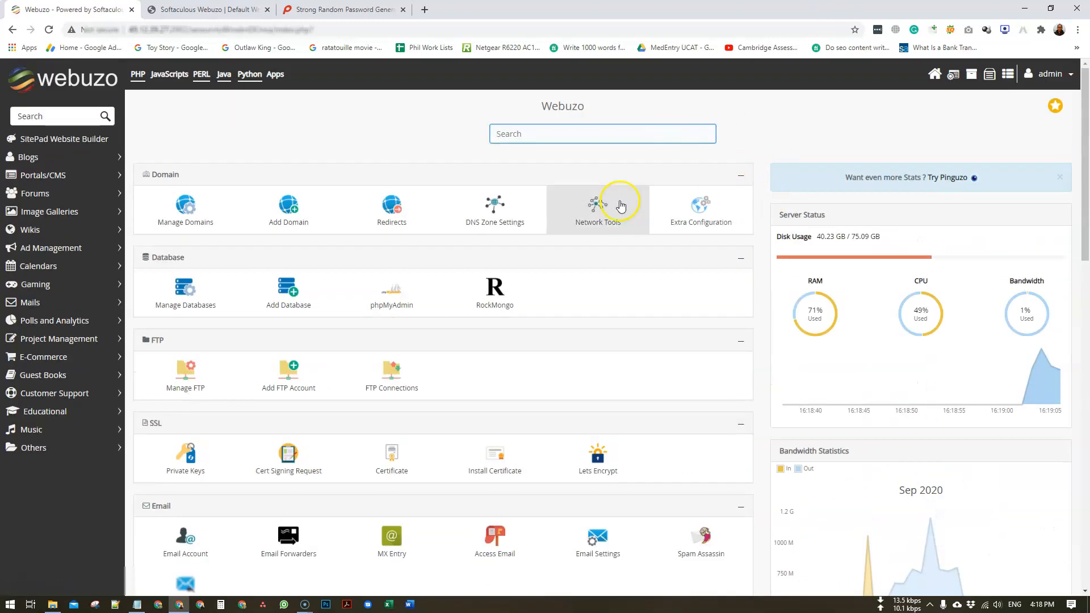
pyautogui.scroll(-12, 309, 343)
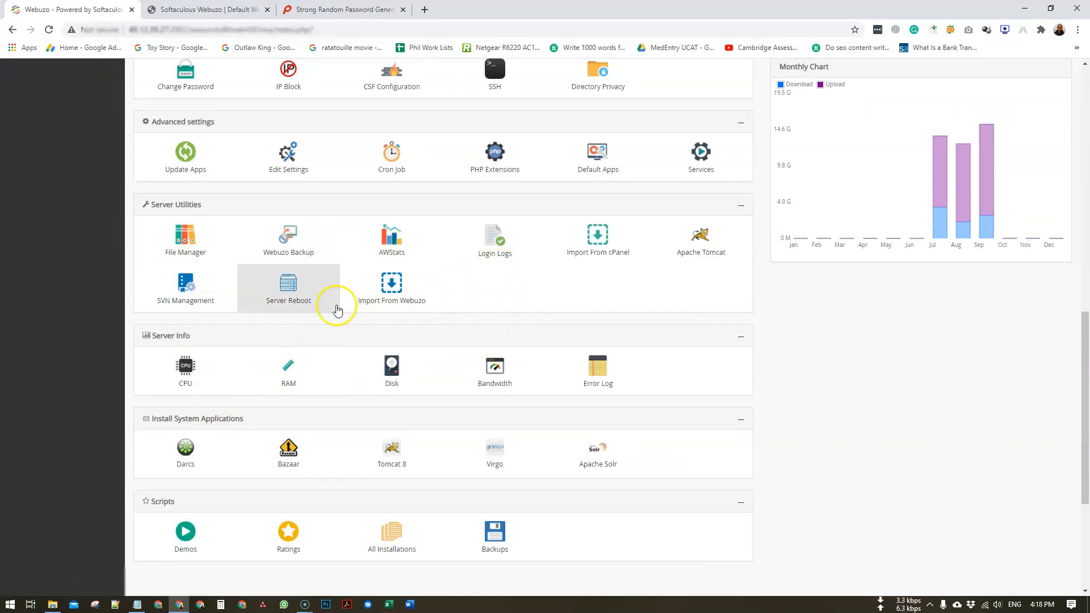
pyautogui.scroll(2, 314, 332)
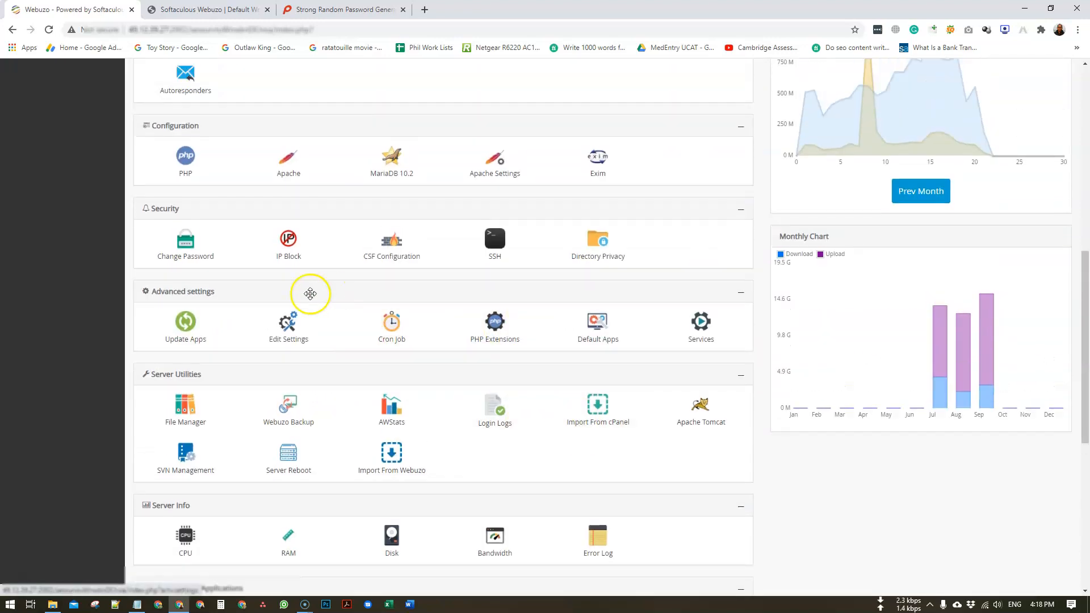
pyautogui.scroll(1, 311, 291)
pyautogui.click(193, 242)
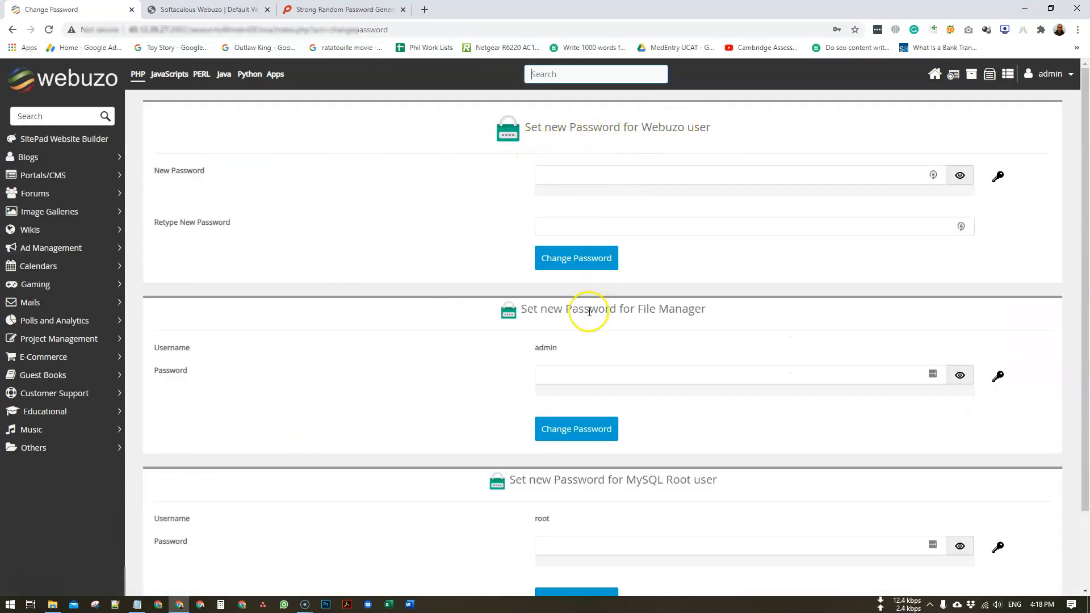
# - Leave Change Password for the Home dashboard and launch File Manager from Server Utilities
pyautogui.scroll(-2, 589, 312)
pyautogui.click(574, 282)
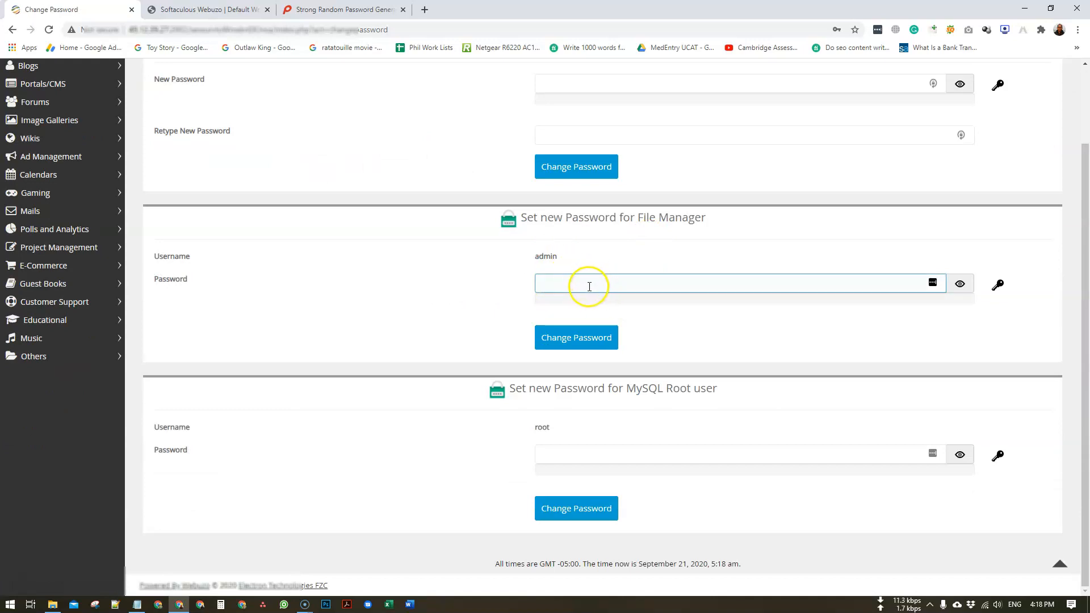
pyautogui.scroll(3, 588, 287)
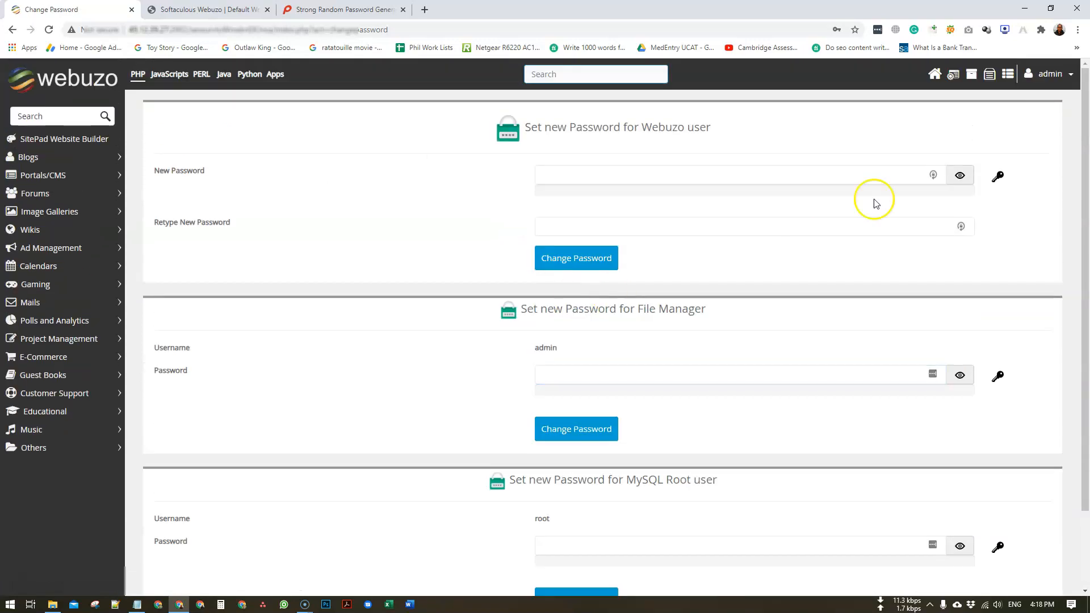
pyautogui.click(934, 73)
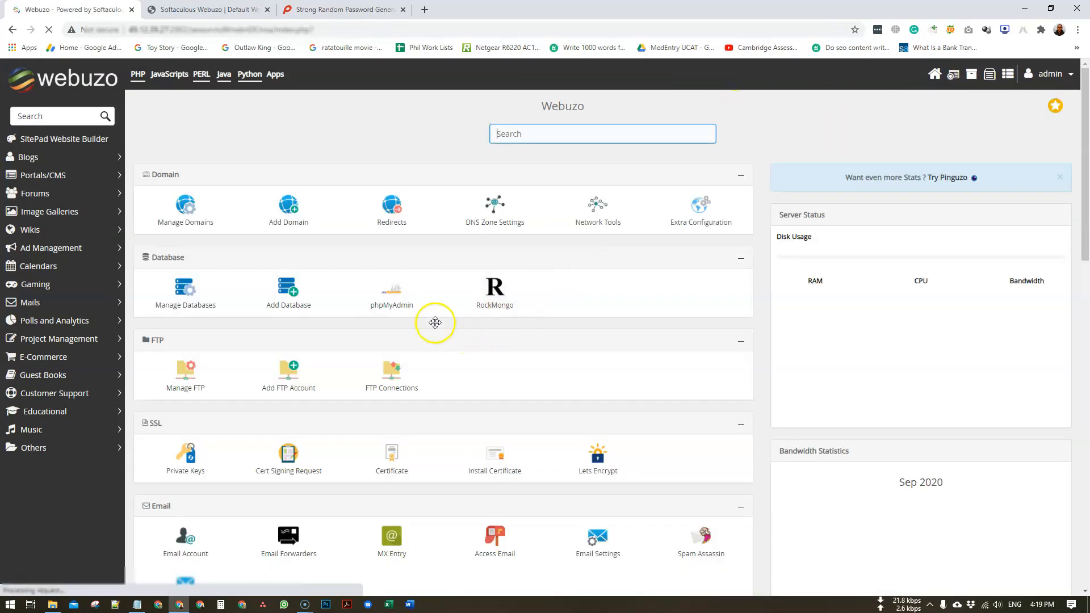
pyautogui.scroll(-4, 420, 340)
pyautogui.scroll(-1, 250, 397)
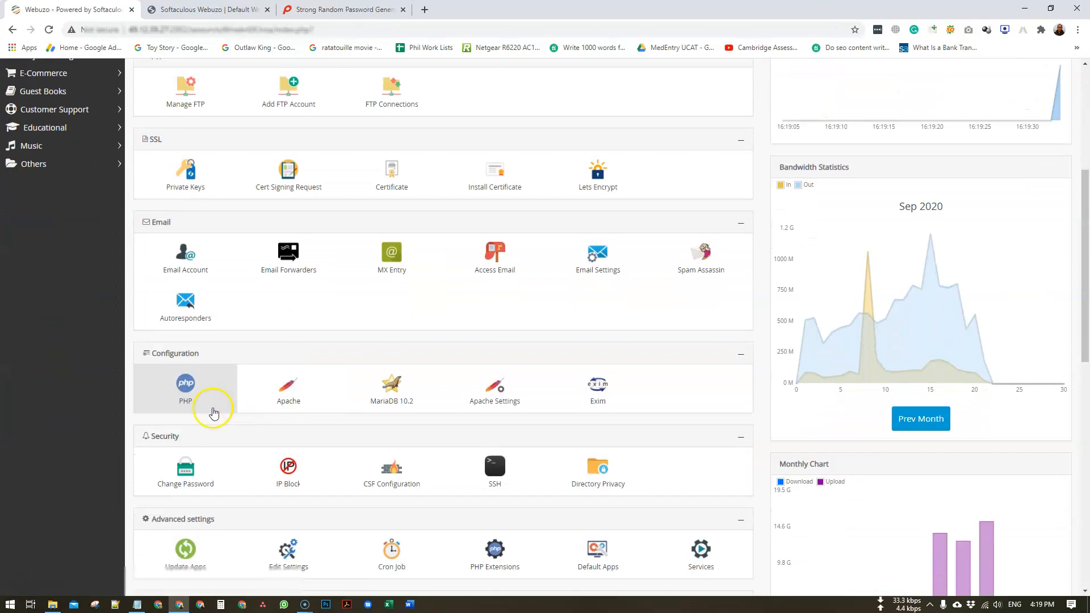
pyautogui.scroll(4, 250, 341)
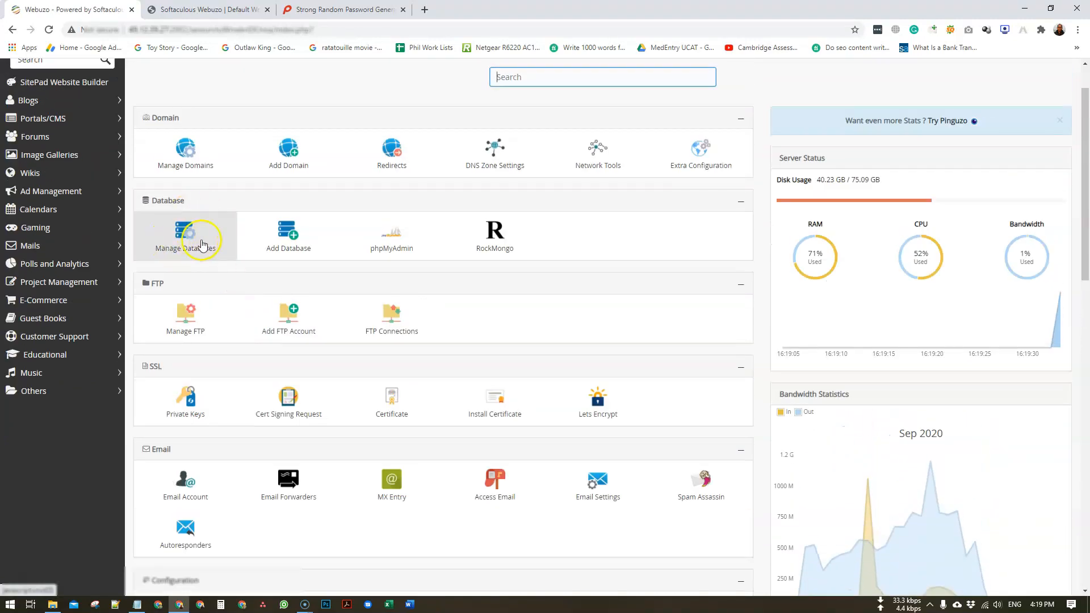
pyautogui.scroll(-4, 204, 343)
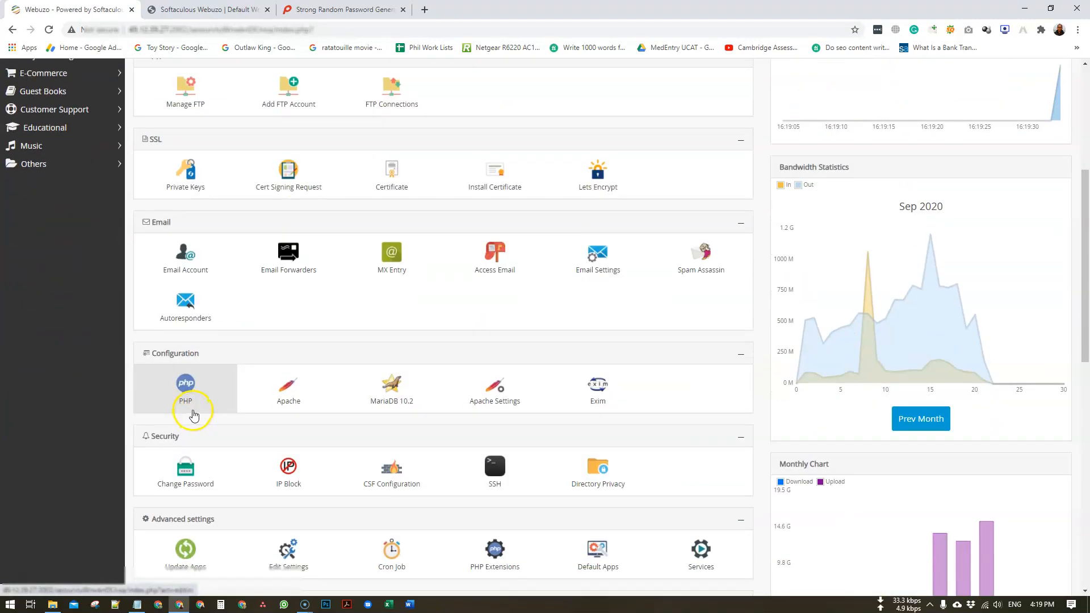
pyautogui.scroll(-3, 199, 432)
pyautogui.click(194, 457)
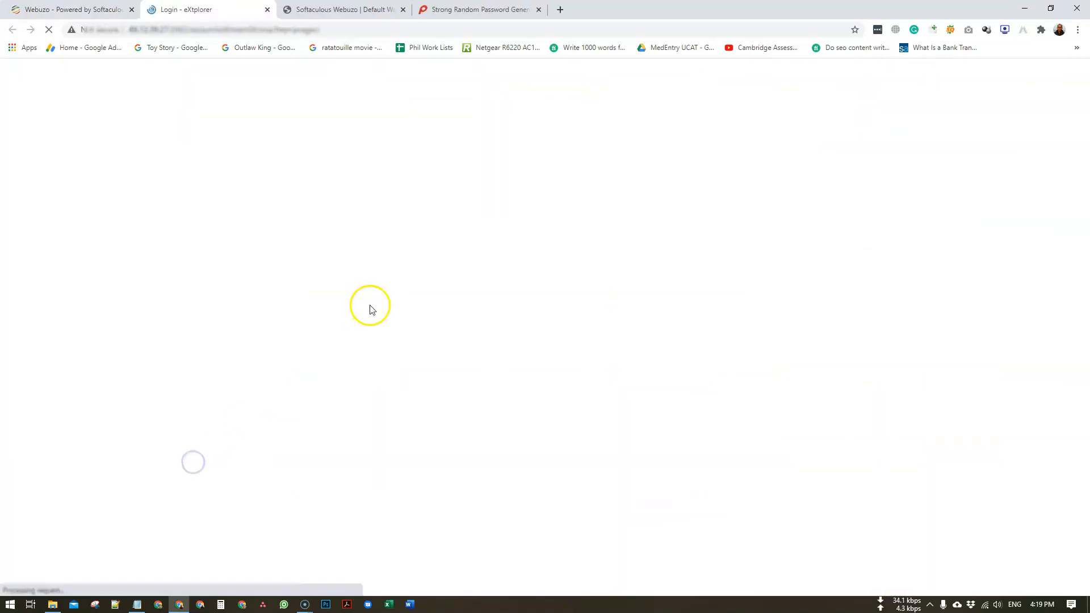
# - Sign in to eXtplorer with the saved admin credentials
pyautogui.click(519, 199)
pyautogui.click(536, 225)
pyautogui.click(584, 260)
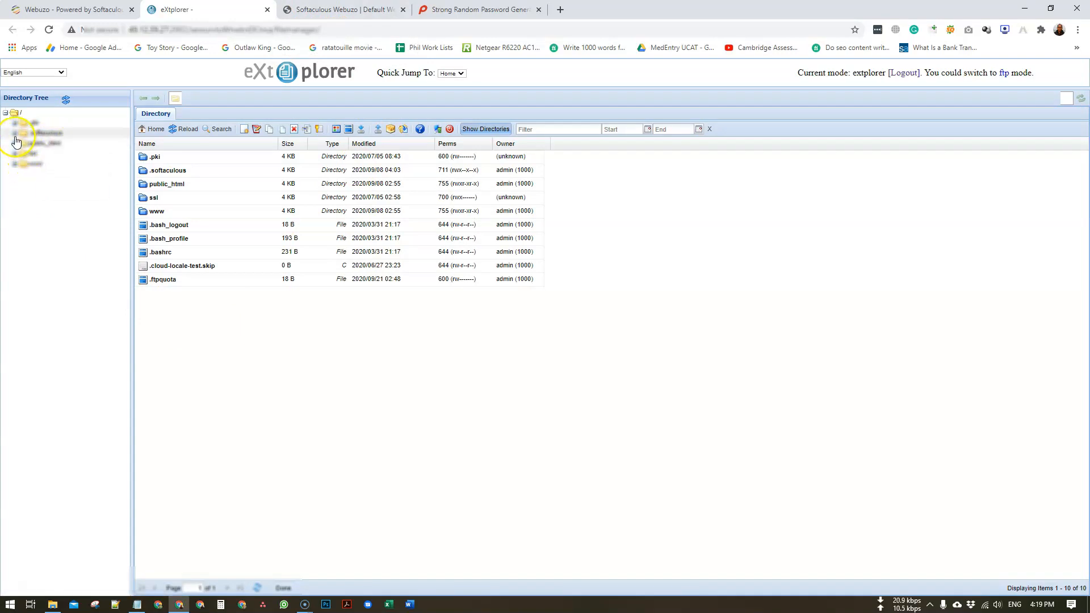
# - Expand public_html, select the first site folder, and bring up its Upload file(s) dialog
pyautogui.click(16, 134)
pyautogui.click(15, 135)
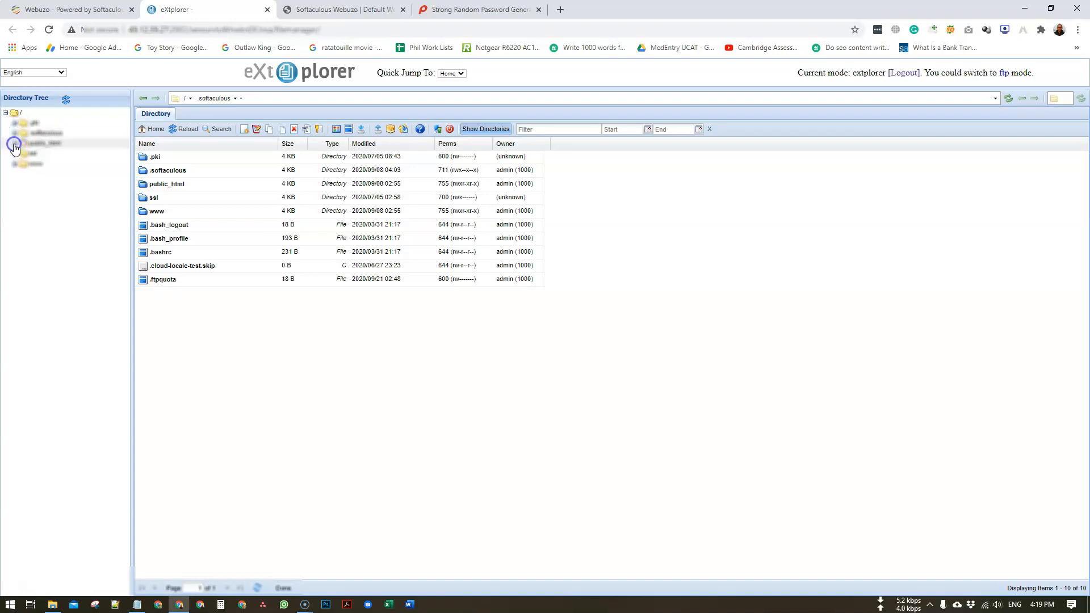
pyautogui.click(15, 145)
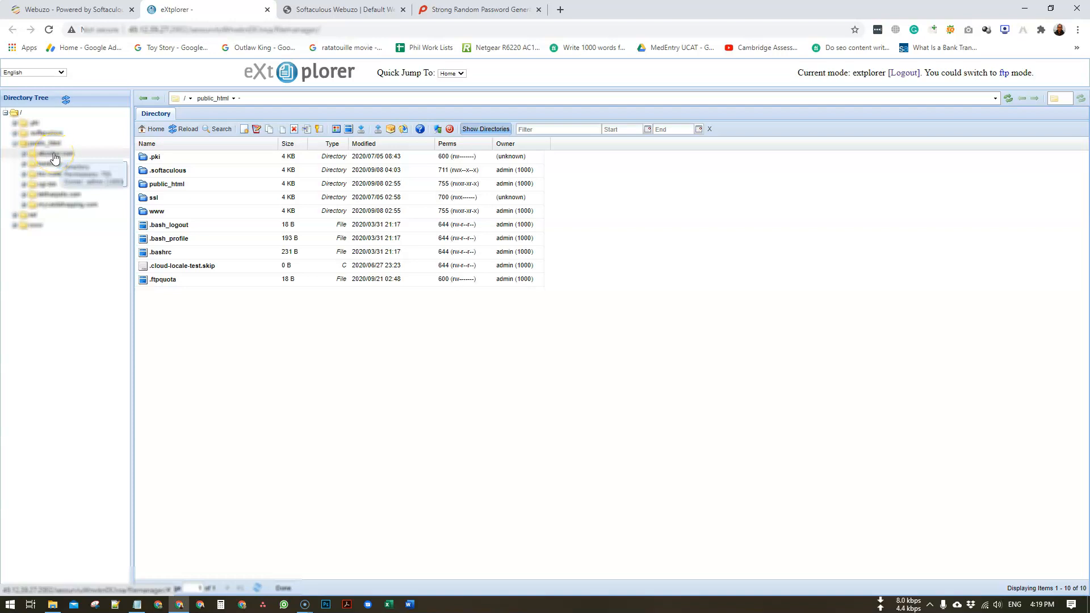
pyautogui.click(54, 154)
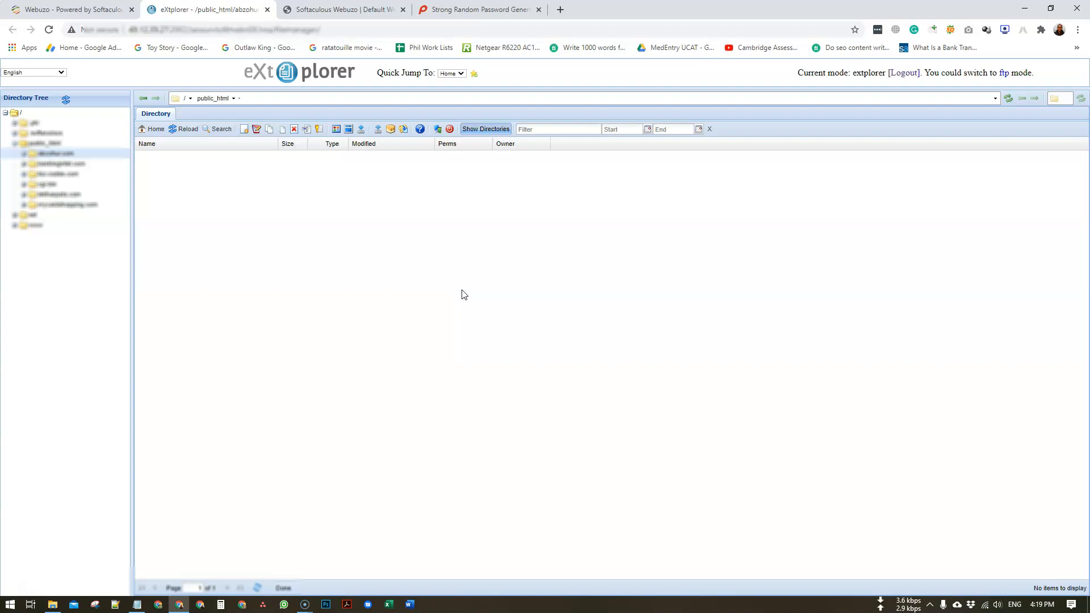
pyautogui.click(498, 303)
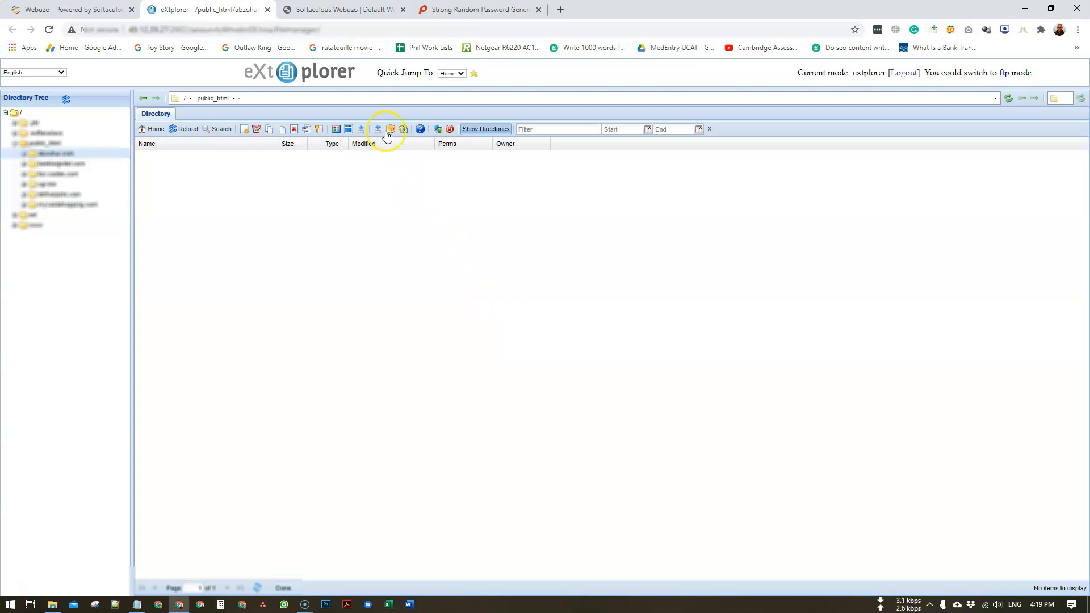
pyautogui.click(377, 131)
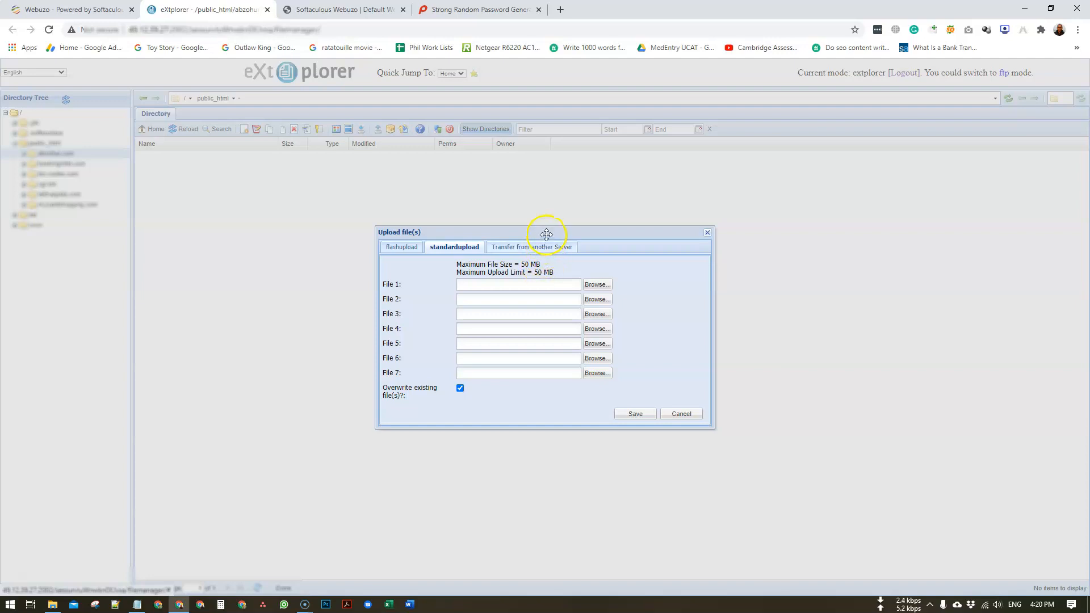
# - Arrange the Website Migrate folder window beside the upload dialog, with the site ZIP selected
pyautogui.moveTo(547, 235); pyautogui.dragTo(537, 222)
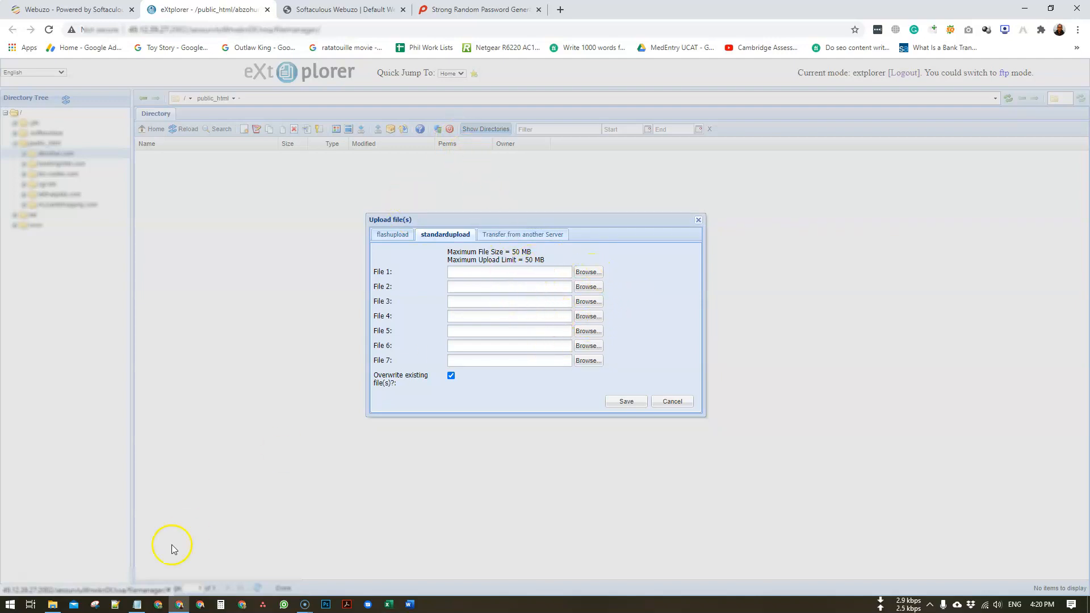
pyautogui.click(52, 604)
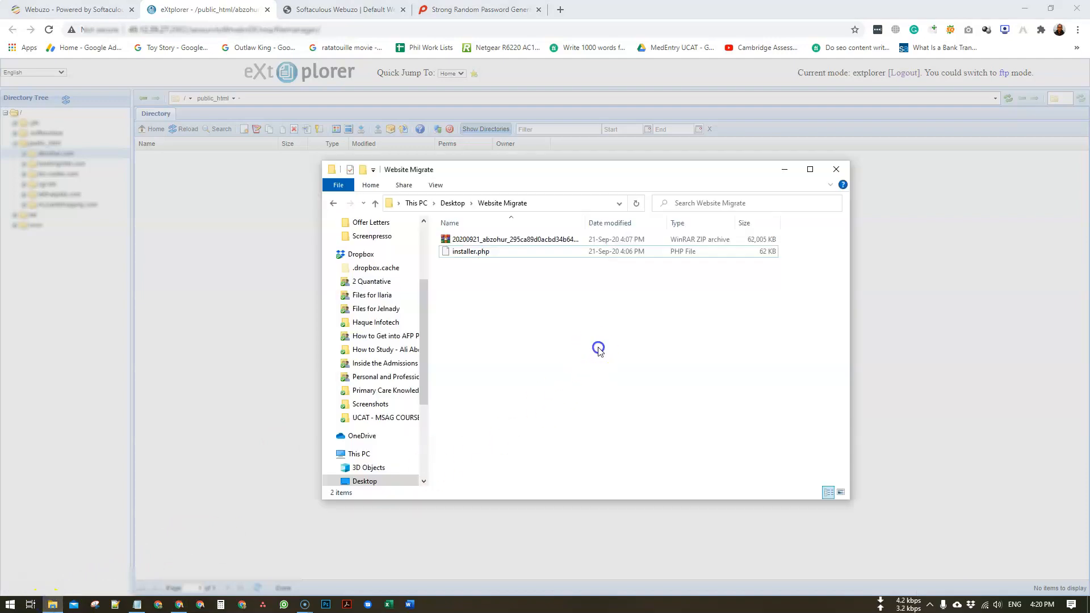
pyautogui.click(526, 239)
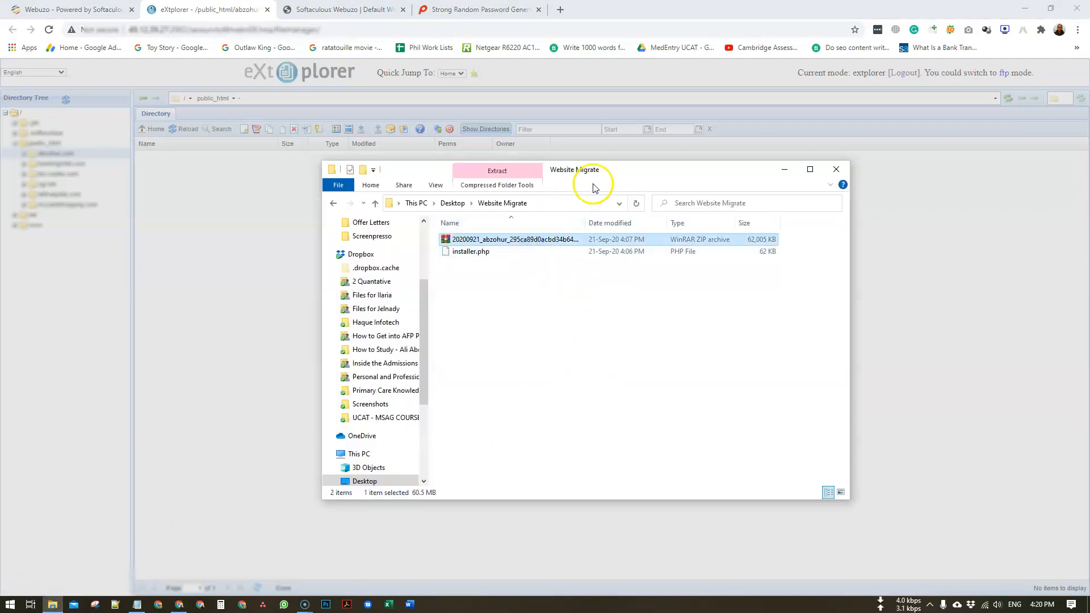
pyautogui.moveTo(600, 174); pyautogui.dragTo(791, 294)
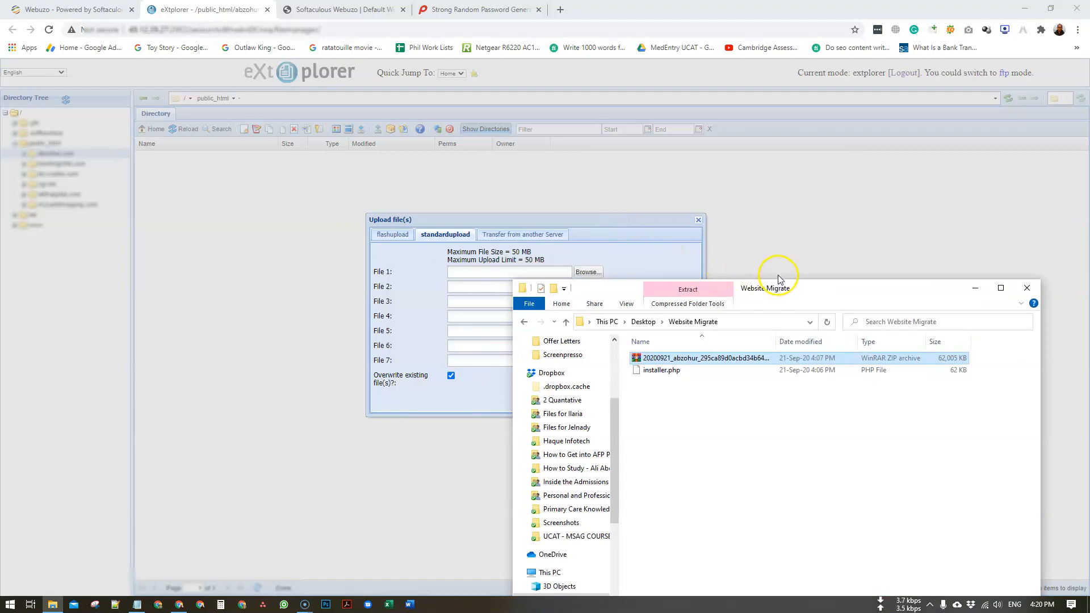
pyautogui.moveTo(783, 287); pyautogui.dragTo(800, 175)
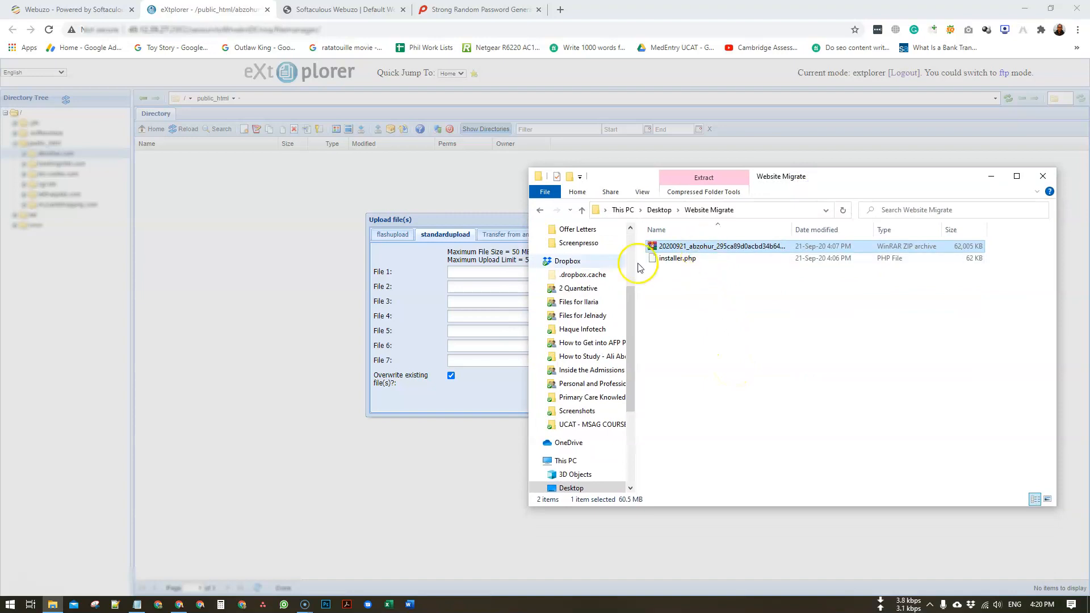
# - Try Transfer from another Server, return to the standard upload form, and deselect the ZIP
pyautogui.click(489, 217)
pyautogui.click(514, 236)
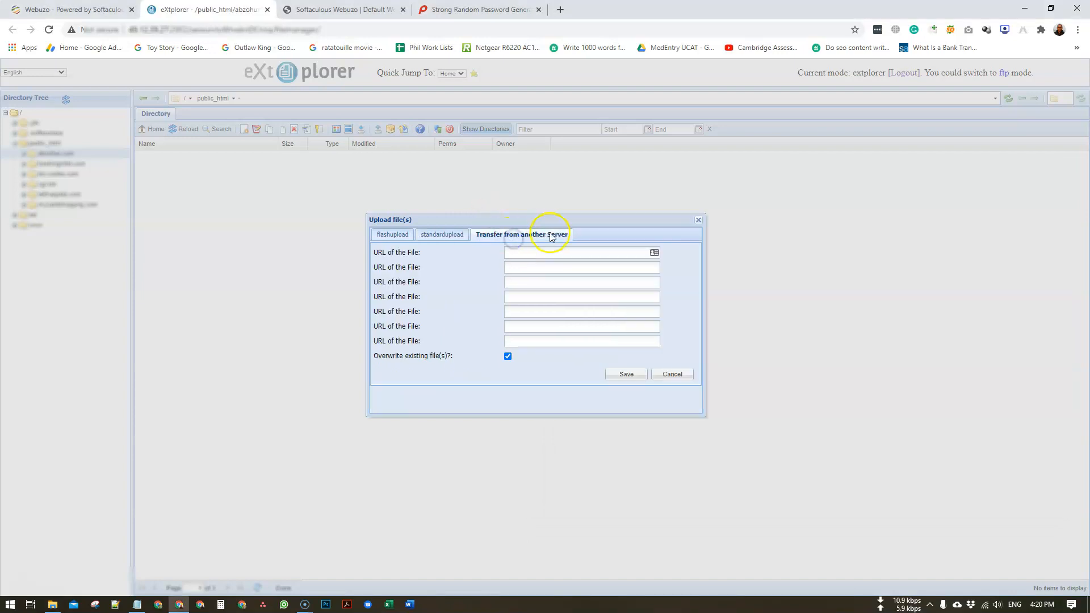
pyautogui.click(580, 255)
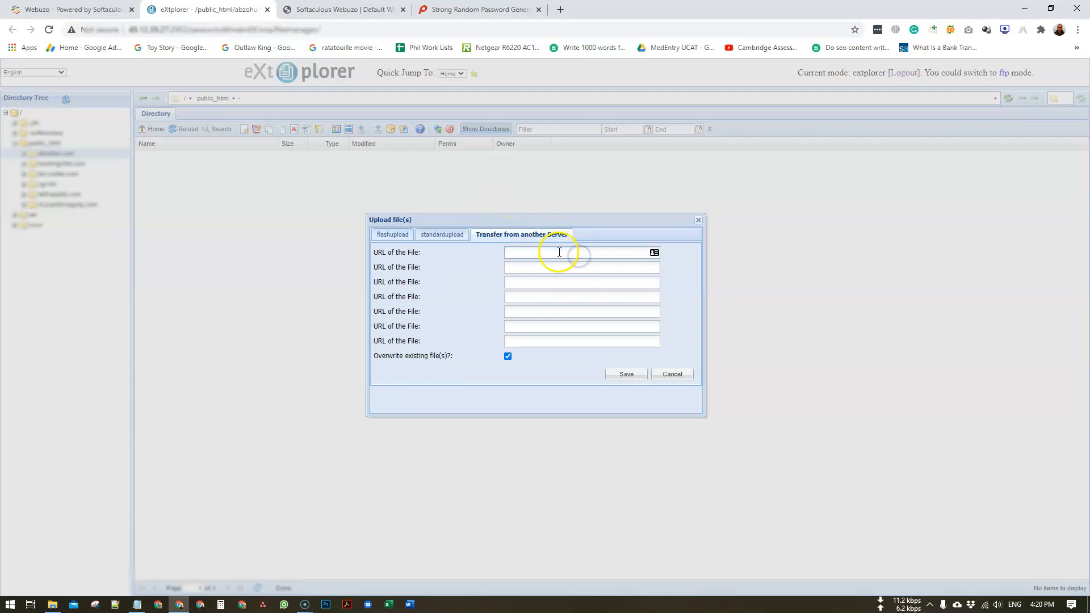
pyautogui.click(432, 237)
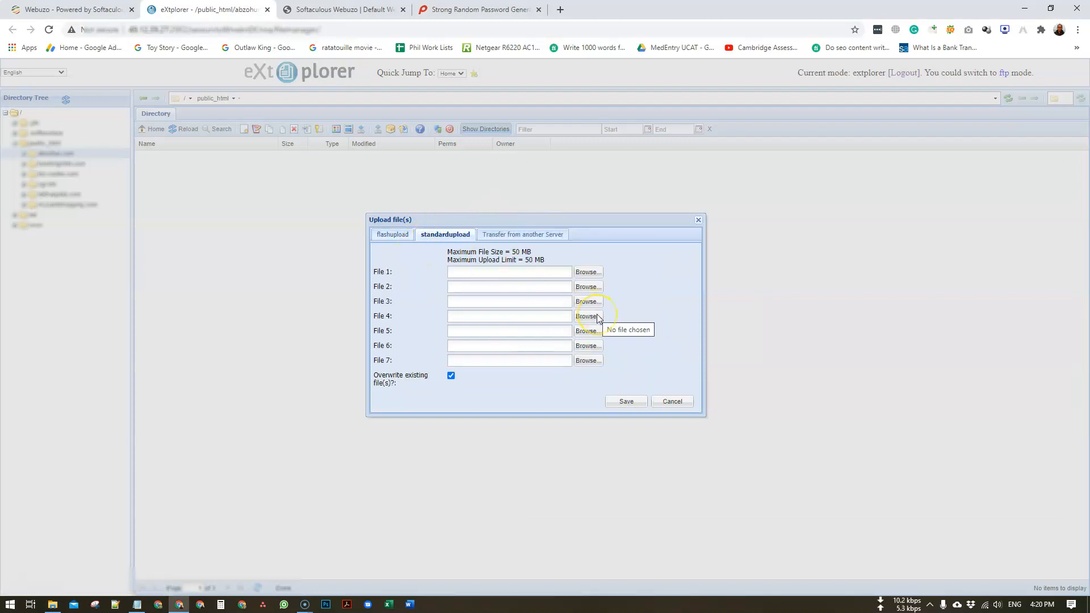
pyautogui.click(598, 334)
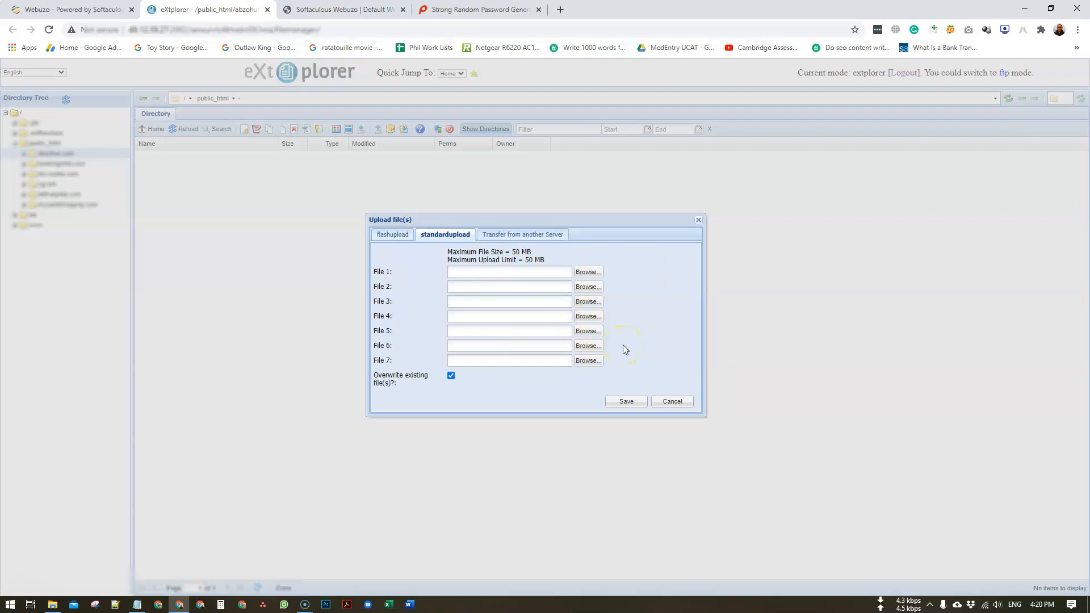
pyautogui.hotkey('alt', 'Tab')
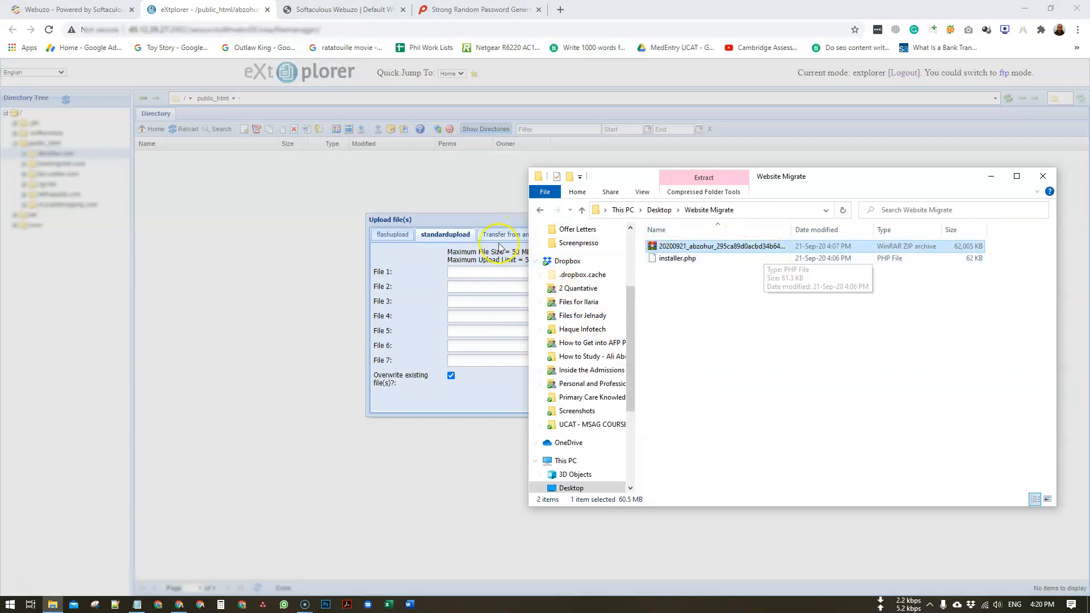
pyautogui.click(751, 316)
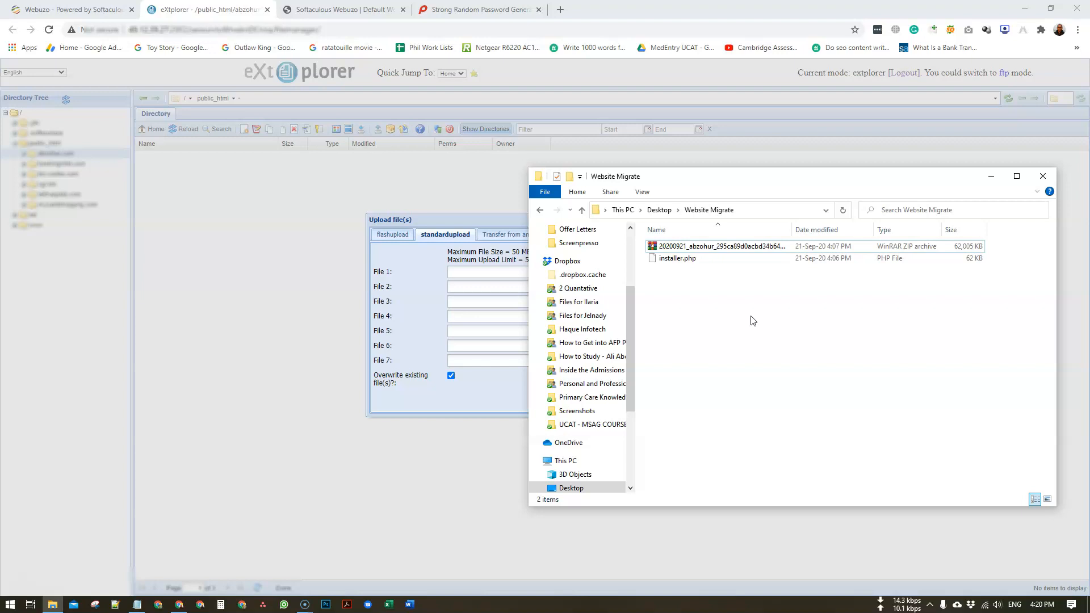
pyautogui.click(8, 605)
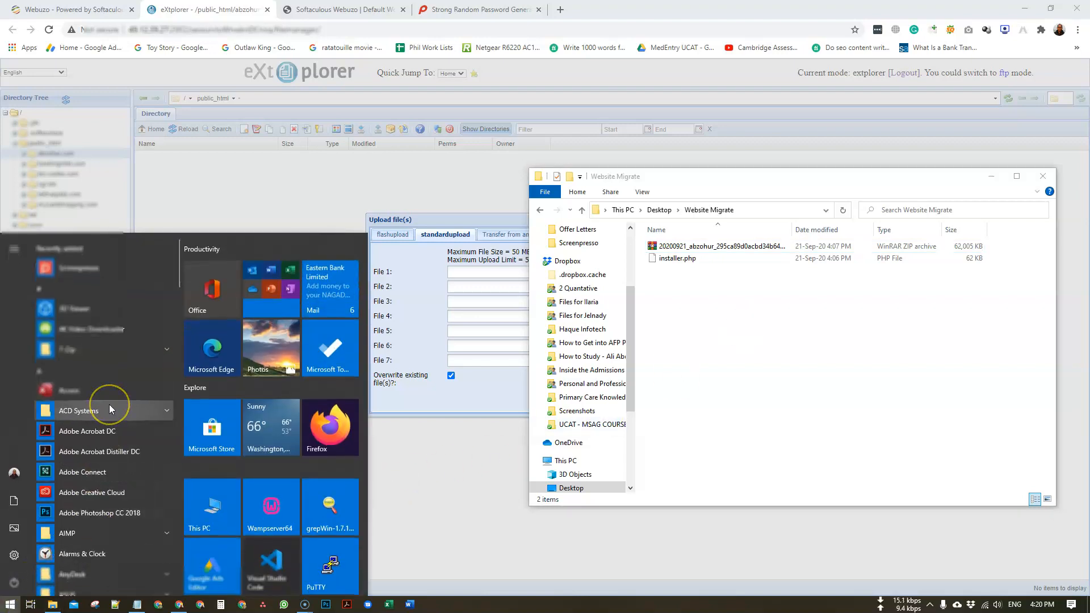
# - Launch FileZilla via Start search, dismiss its update notice, and restore its window over the browser
pyautogui.write('fi')
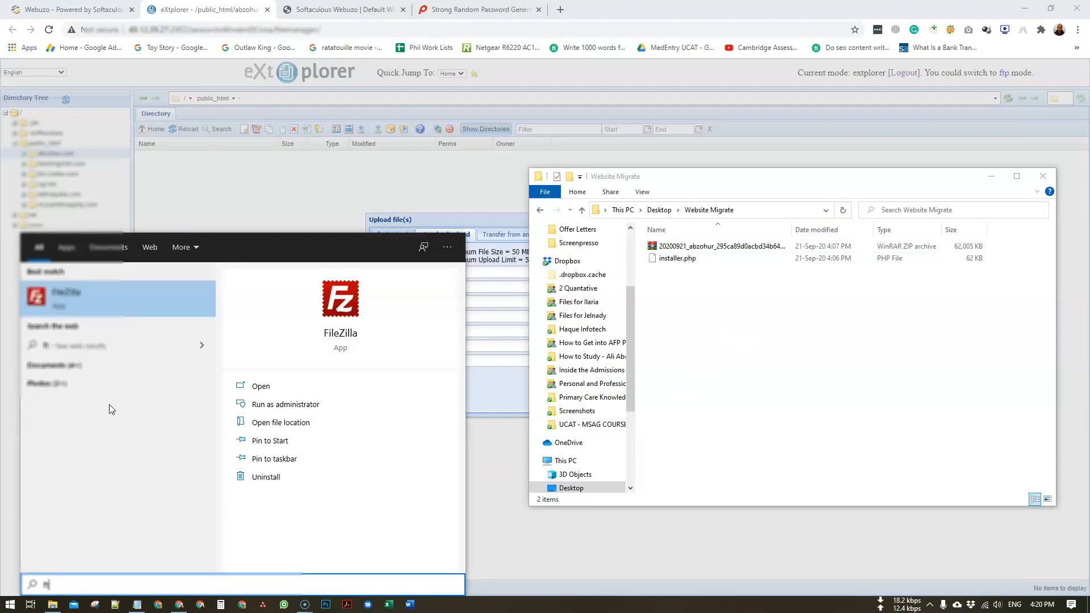
pyautogui.click(144, 304)
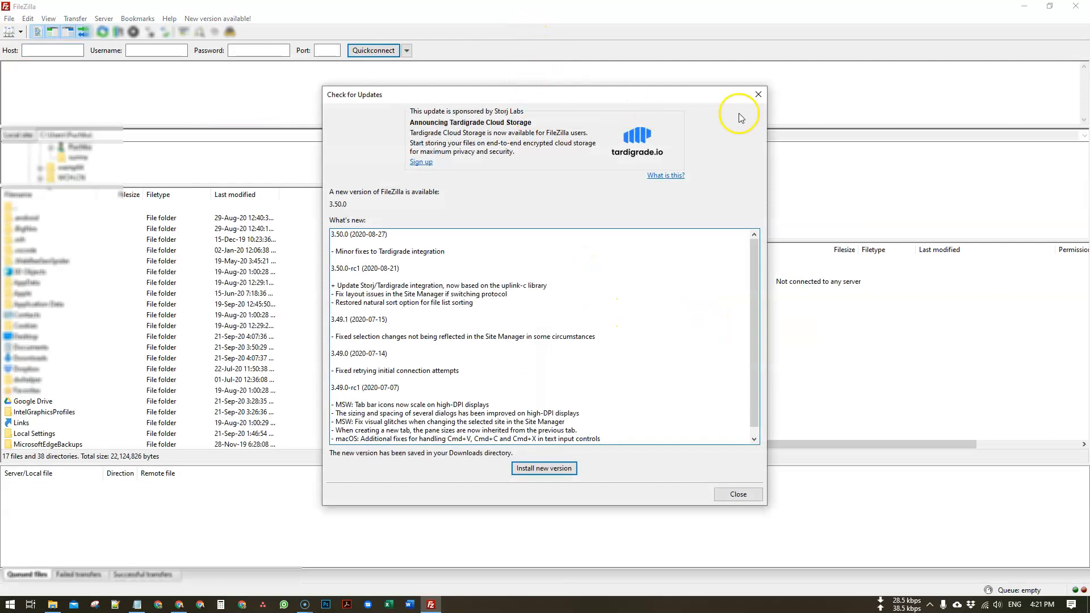
pyautogui.click(756, 95)
pyautogui.doubleClick(596, 8)
pyautogui.moveTo(629, 80); pyautogui.dragTo(611, 67)
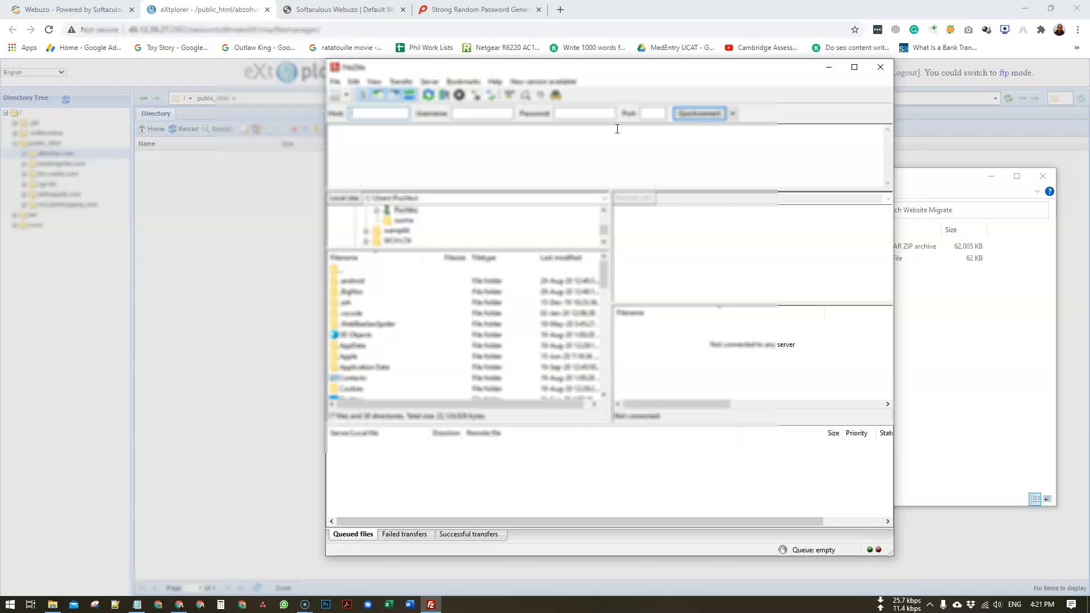
# - Copy the server IP from Chrome's address bar and enter it as the Quickconnect host
pyautogui.click(168, 30)
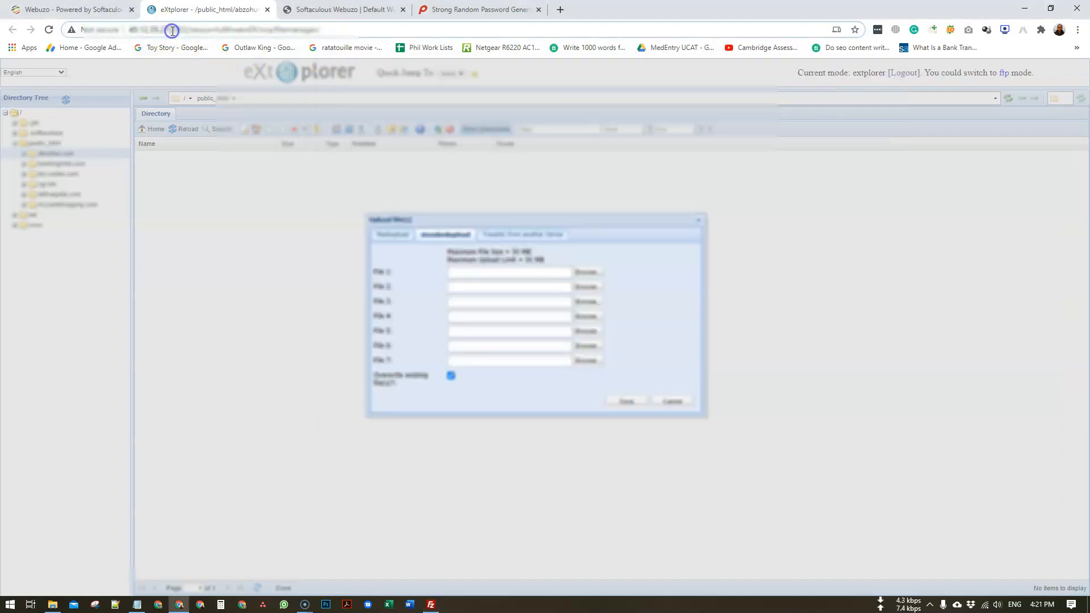
pyautogui.moveTo(173, 31); pyautogui.dragTo(129, 30)
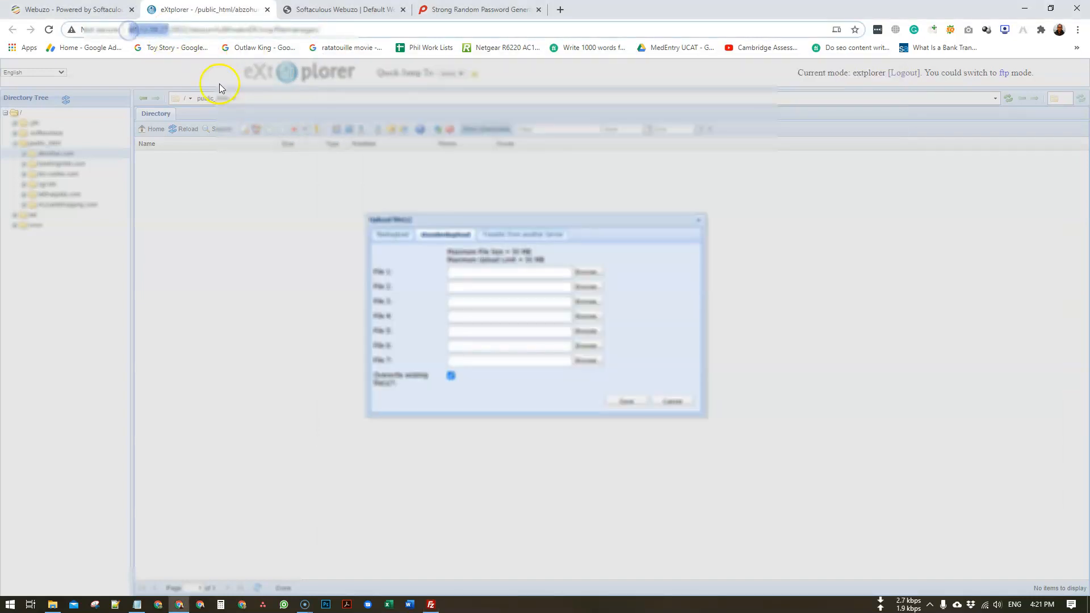
pyautogui.hotkey('alt', 'Tab')
pyautogui.click(370, 117)
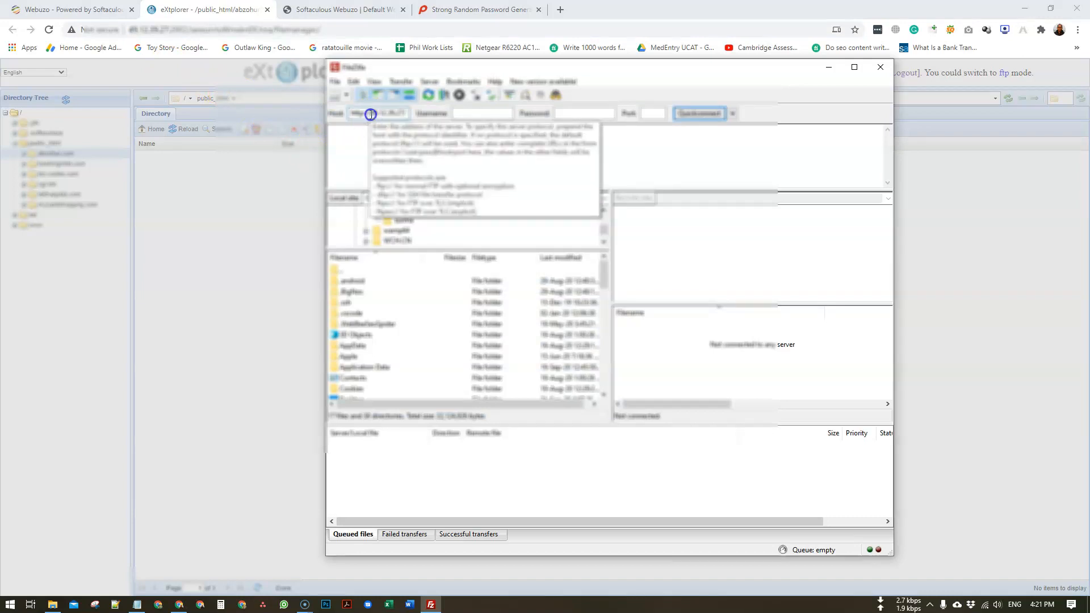
pyautogui.moveTo(368, 114); pyautogui.dragTo(299, 117)
pyautogui.write('185.')
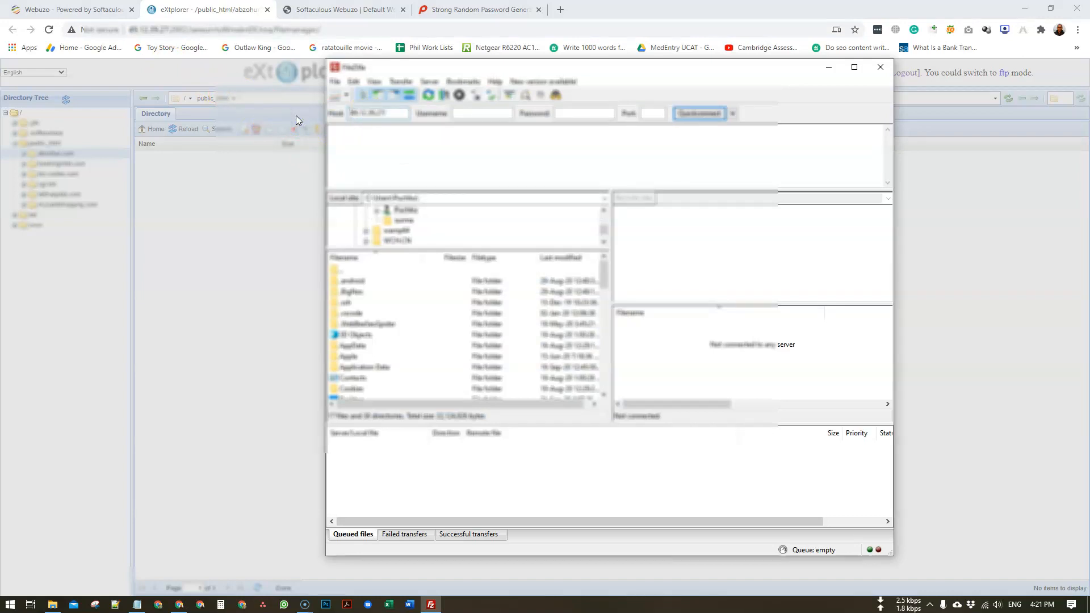
pyautogui.write('ftp://')
pyautogui.click(366, 114)
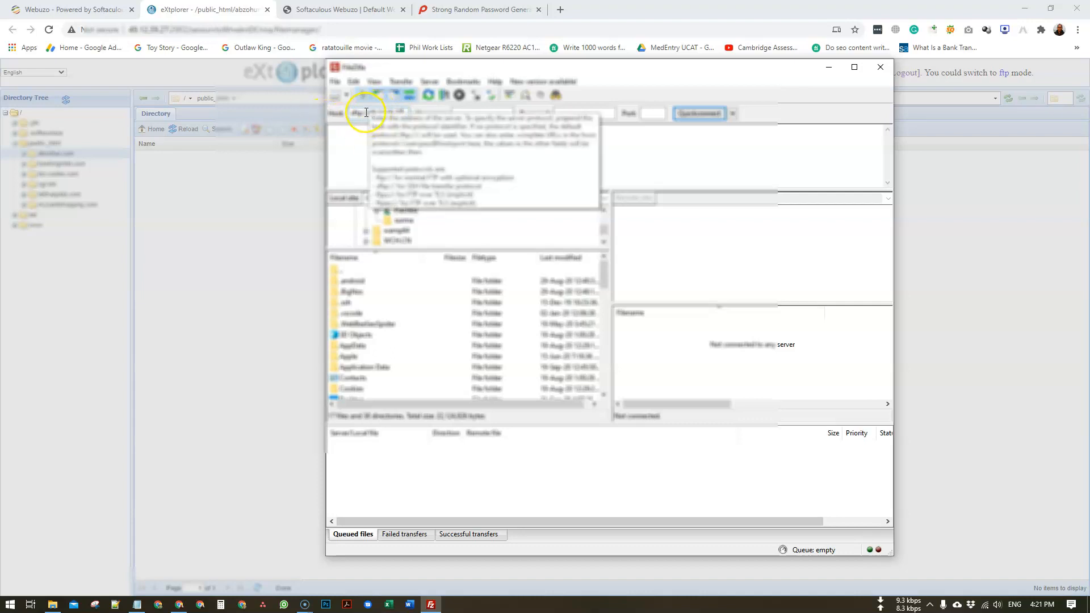
# - Fill in the username, port and pasted root password, then Quickconnect to the server over SFTP
pyautogui.press('Tab')
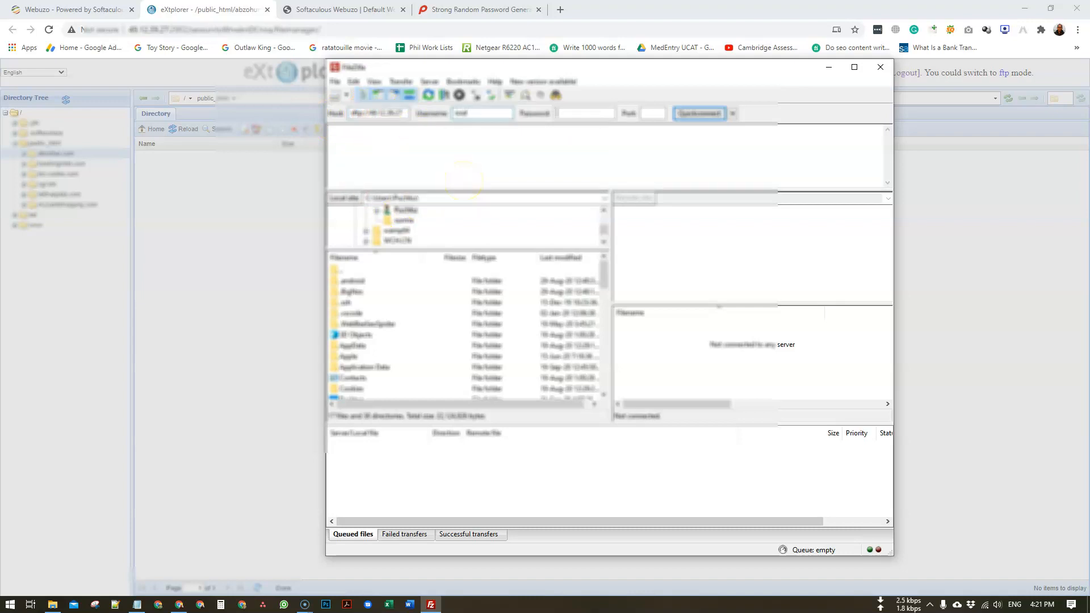
pyautogui.press('Tab')
pyautogui.click(650, 113)
pyautogui.hotkey('shift', 'Tab')
pyautogui.moveTo(301, 604)
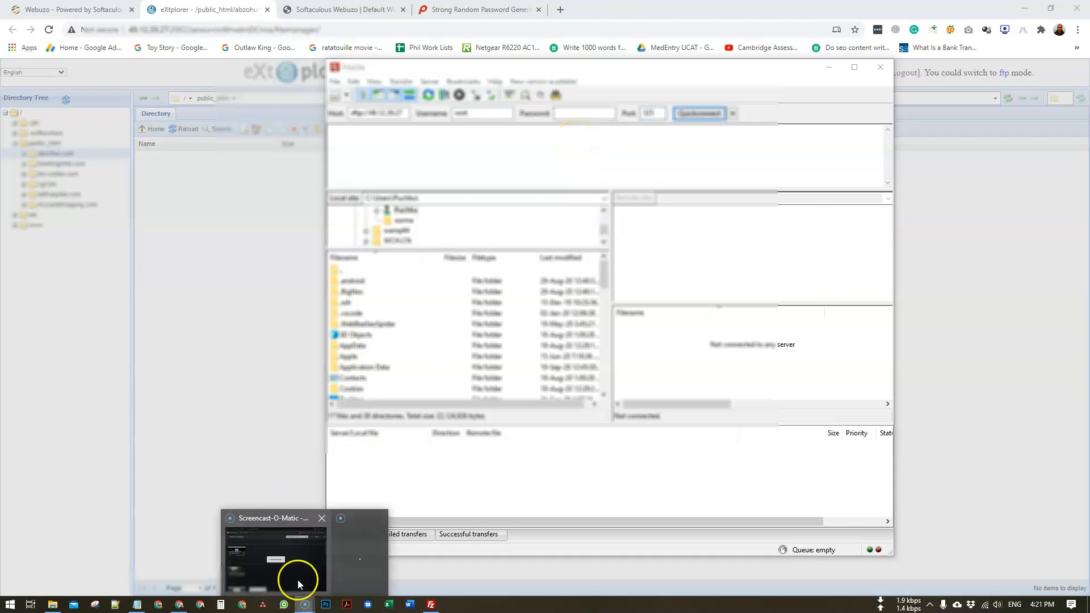
pyautogui.click(292, 577)
pyautogui.click(528, 323)
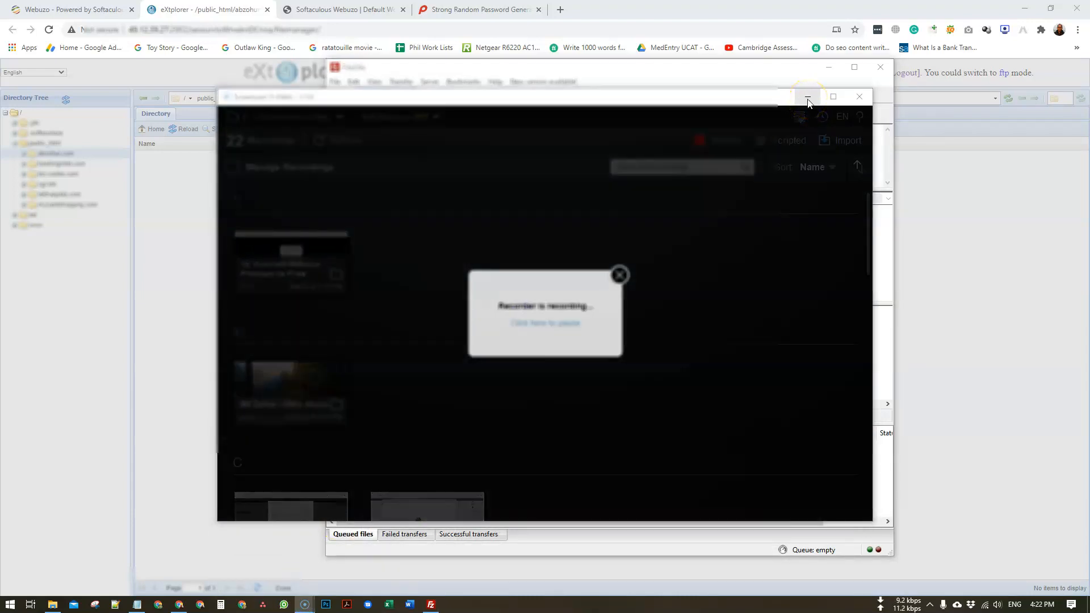
pyautogui.click(807, 100)
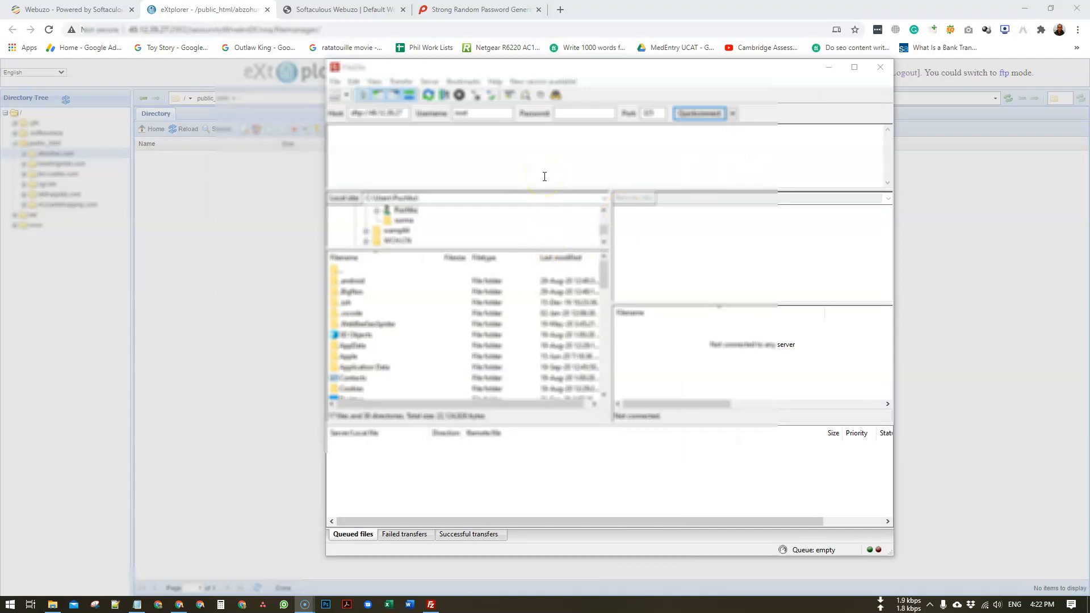
pyautogui.click(590, 113)
pyautogui.hotkey('ctrl', 'v')
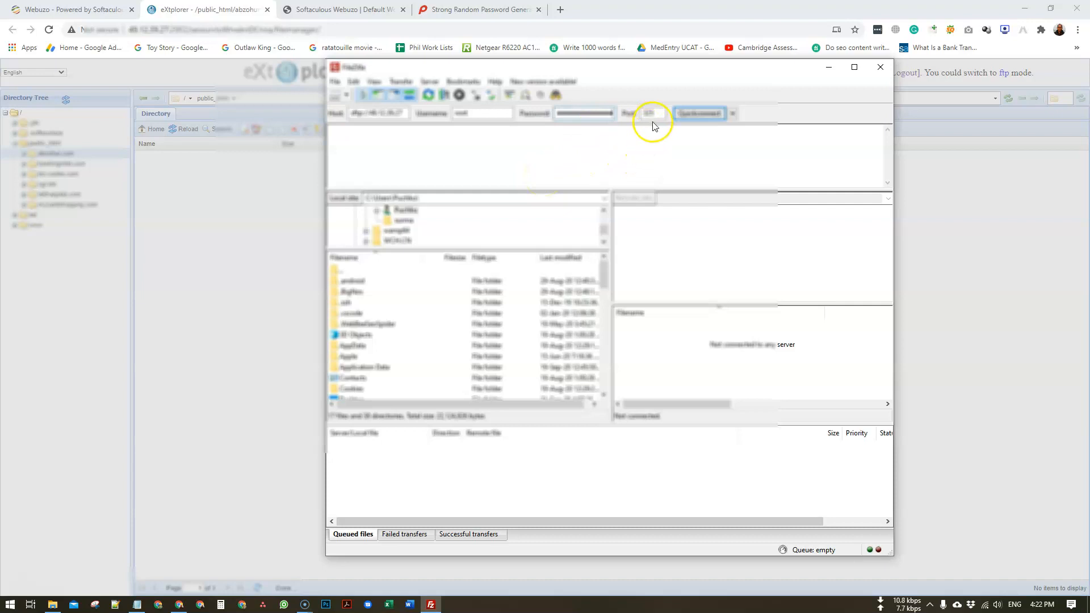
pyautogui.click(691, 117)
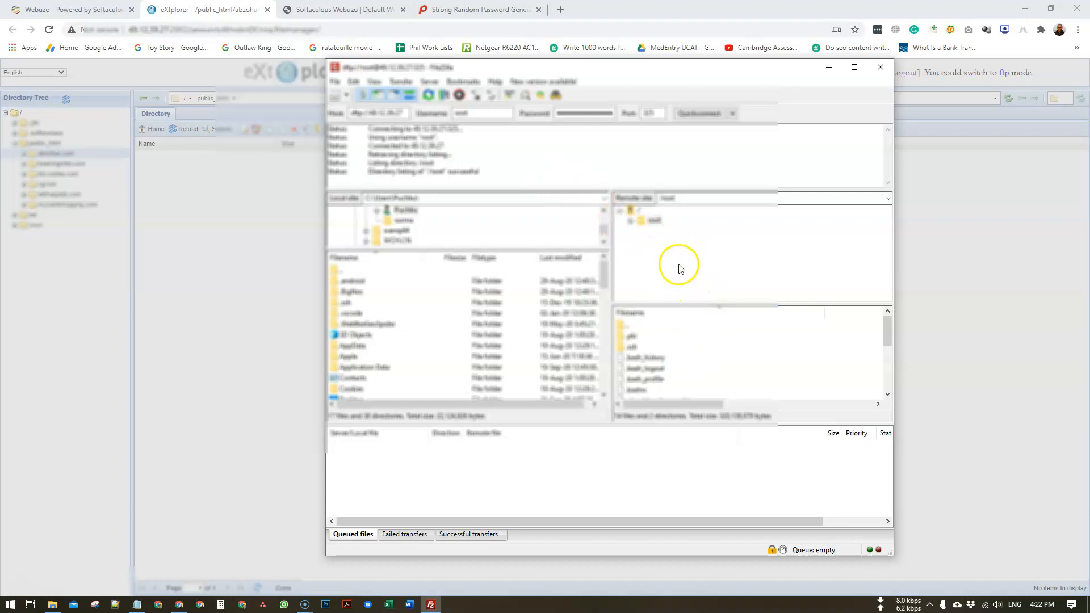
# - Browse the remote tree through /home/admin/public_html to the empty abzohur.com site folder
pyautogui.click(633, 210)
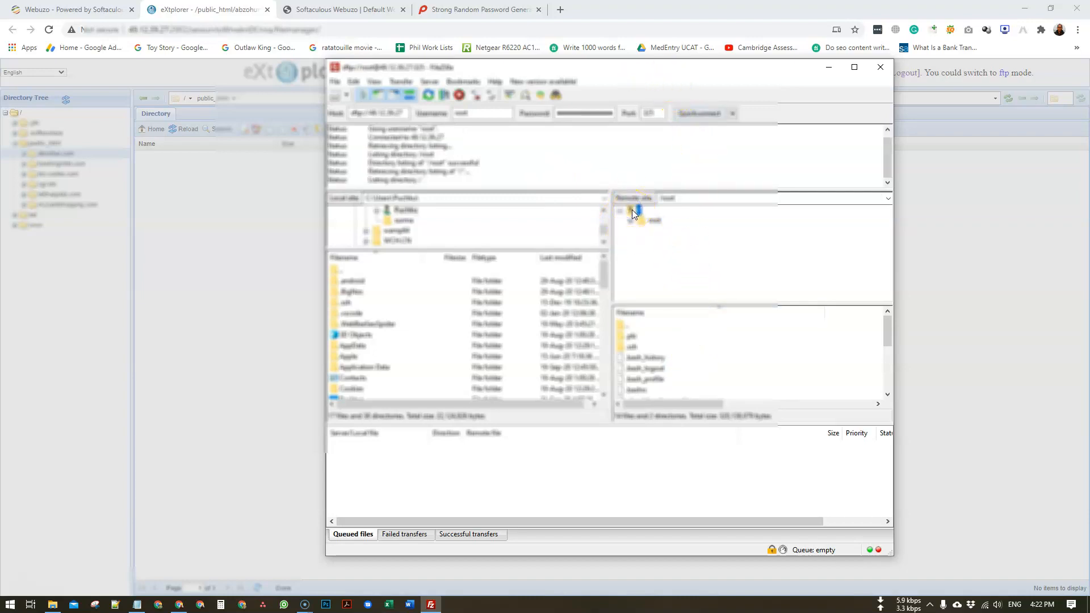
pyautogui.scroll(-2, 658, 352)
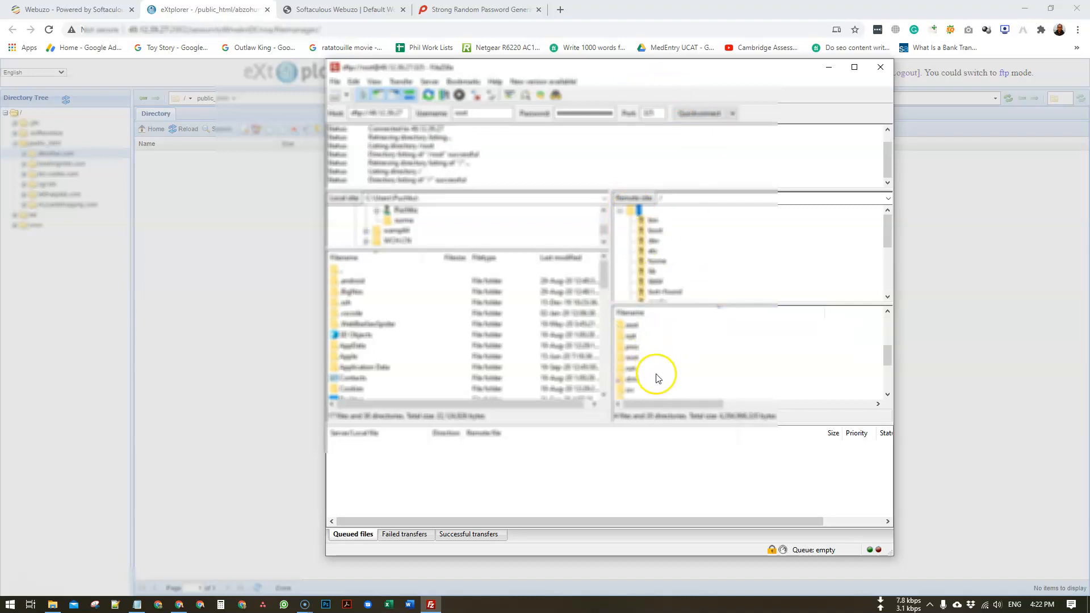
pyautogui.scroll(-4, 670, 265)
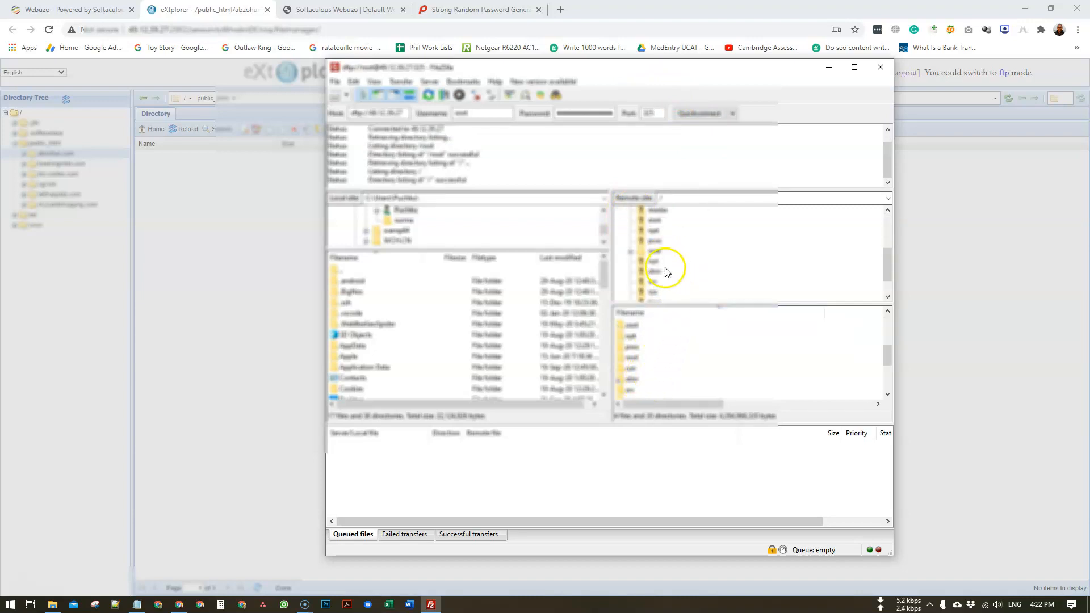
pyautogui.scroll(5, 667, 266)
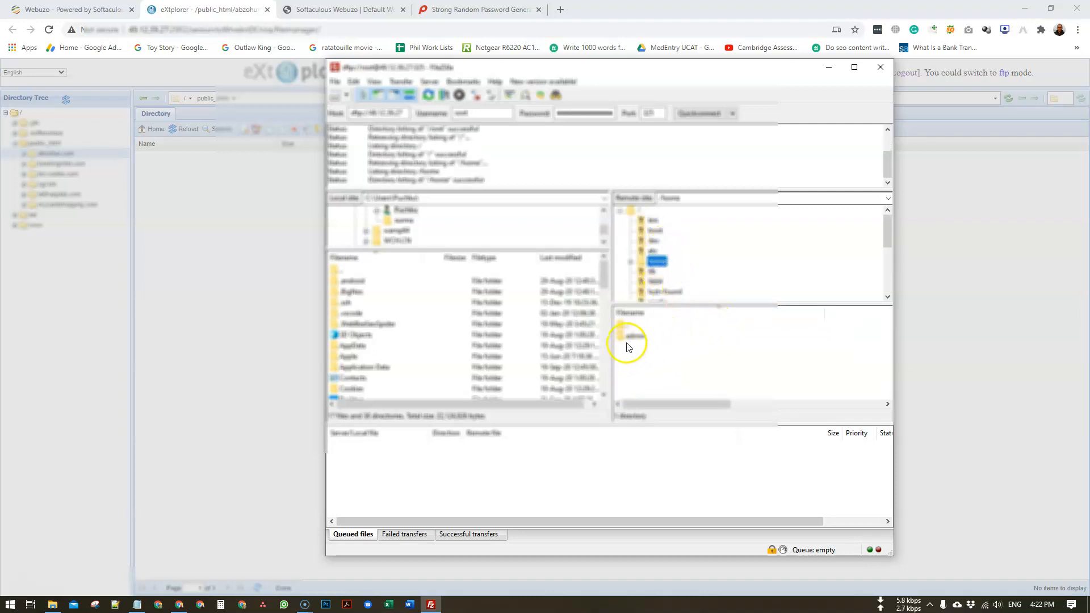
pyautogui.click(630, 262)
pyautogui.click(668, 273)
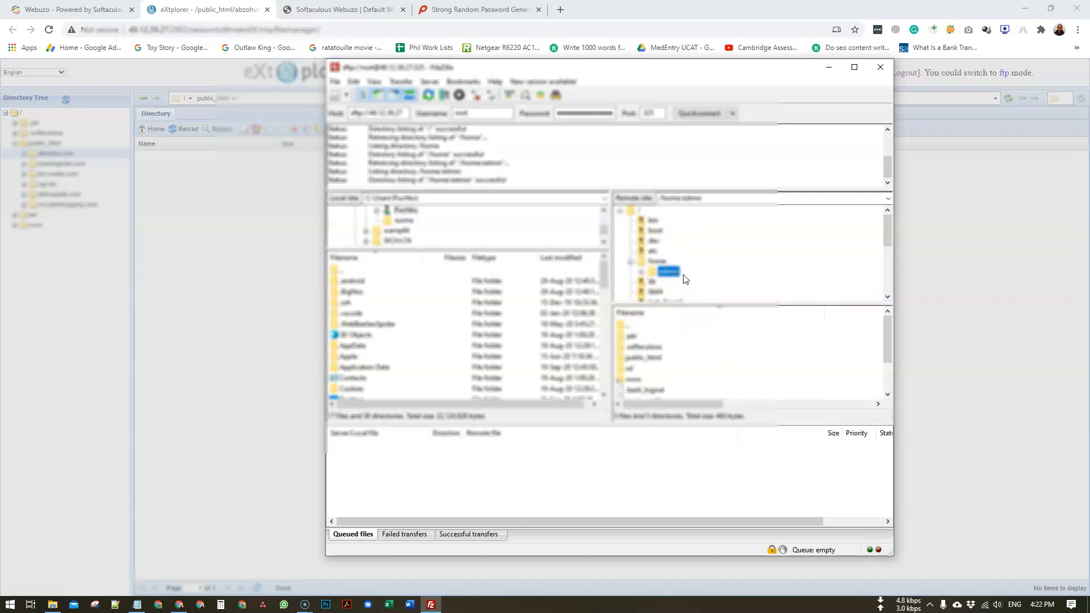
pyautogui.click(642, 274)
pyautogui.click(681, 271)
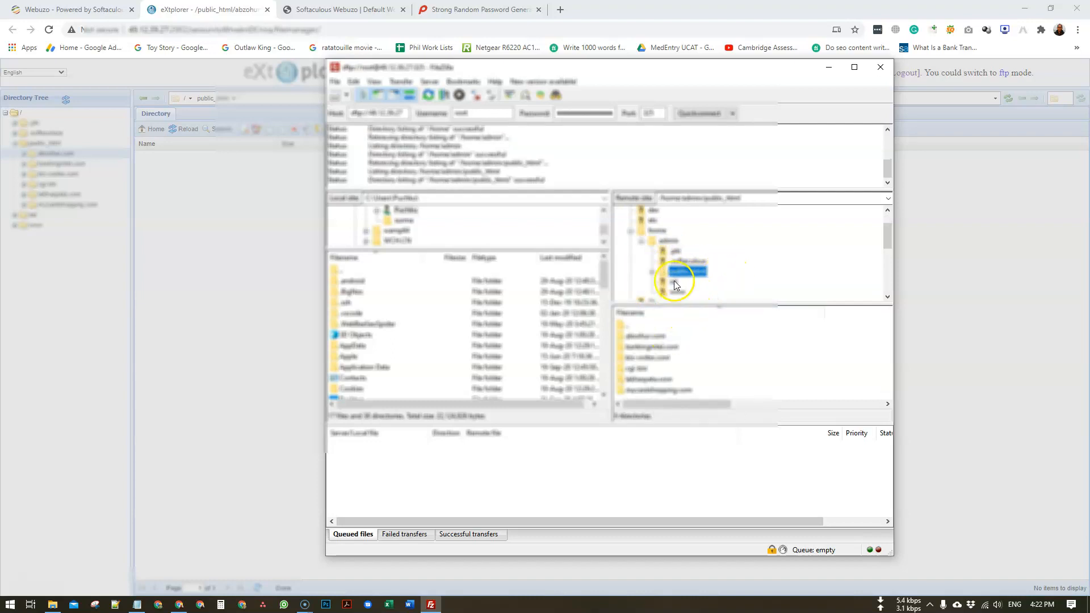
pyautogui.click(653, 273)
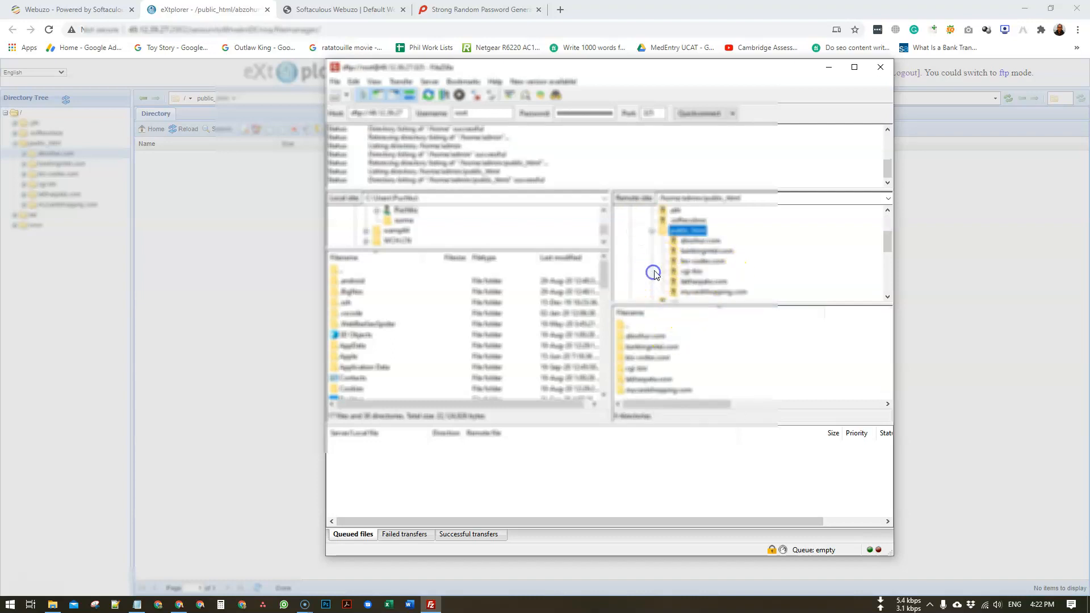
pyautogui.click(703, 240)
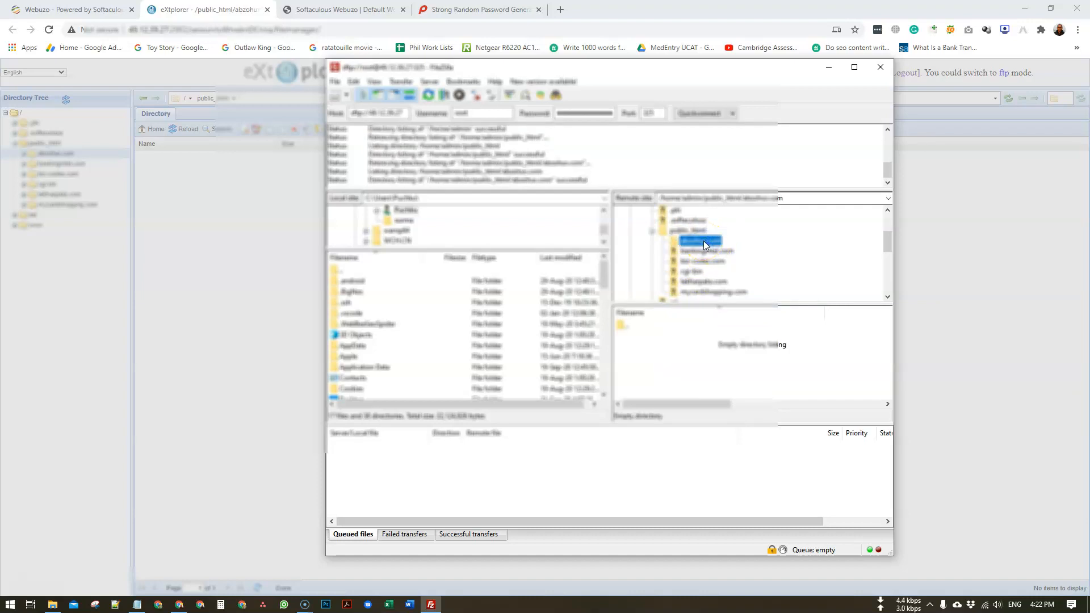
# - Upload the 60.6 MiB package zip and installer.php from Website Migrate into the abzohur.com server folder
pyautogui.moveTo(658, 73); pyautogui.dragTo(557, 72)
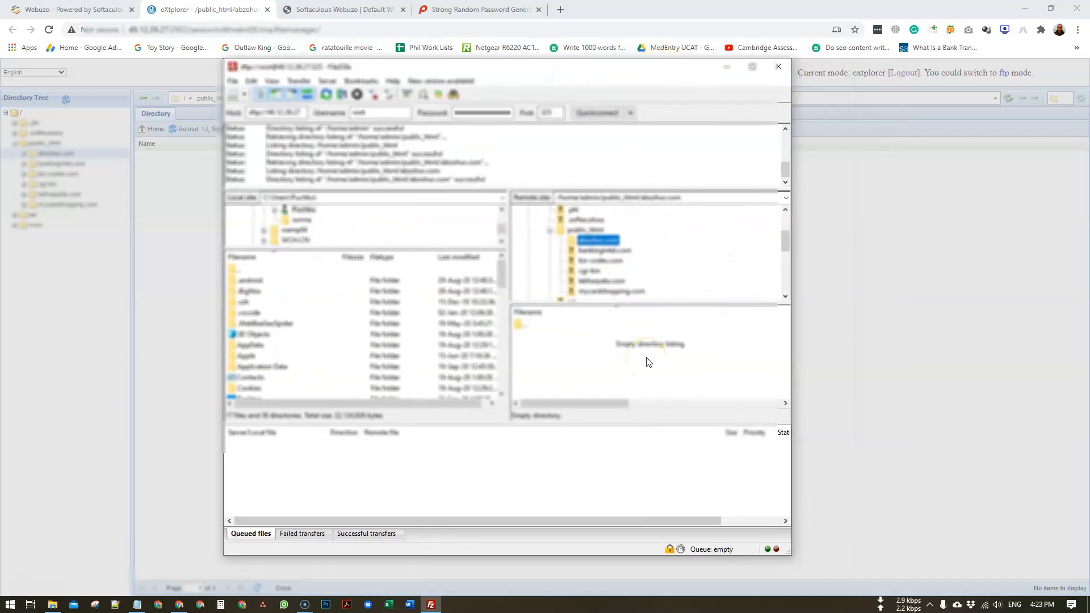
pyautogui.click(52, 604)
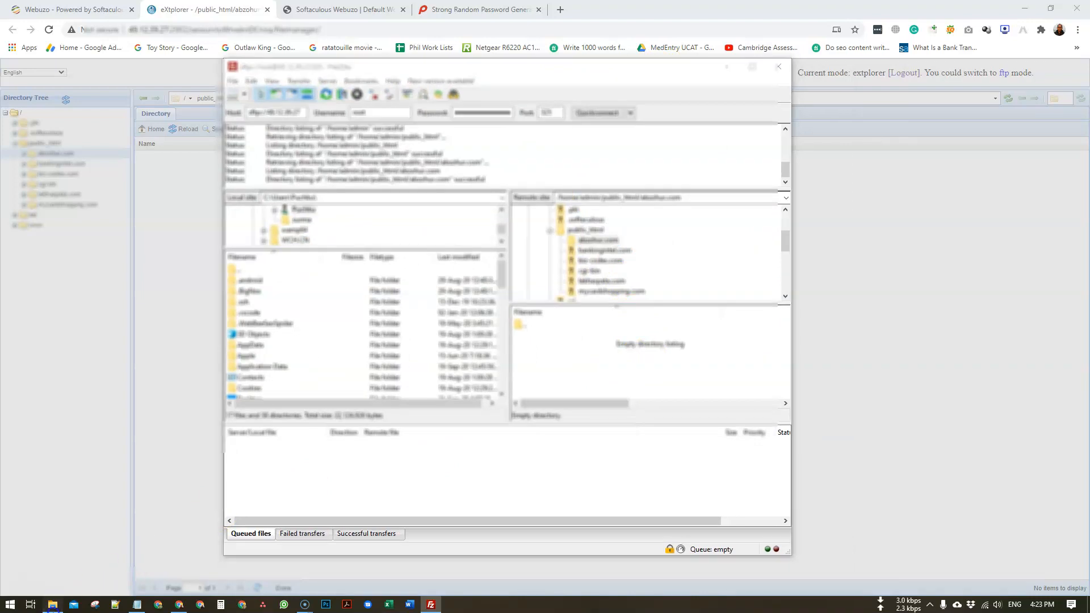
pyautogui.moveTo(721, 173); pyautogui.dragTo(940, 266)
pyautogui.moveTo(936, 386); pyautogui.dragTo(632, 365)
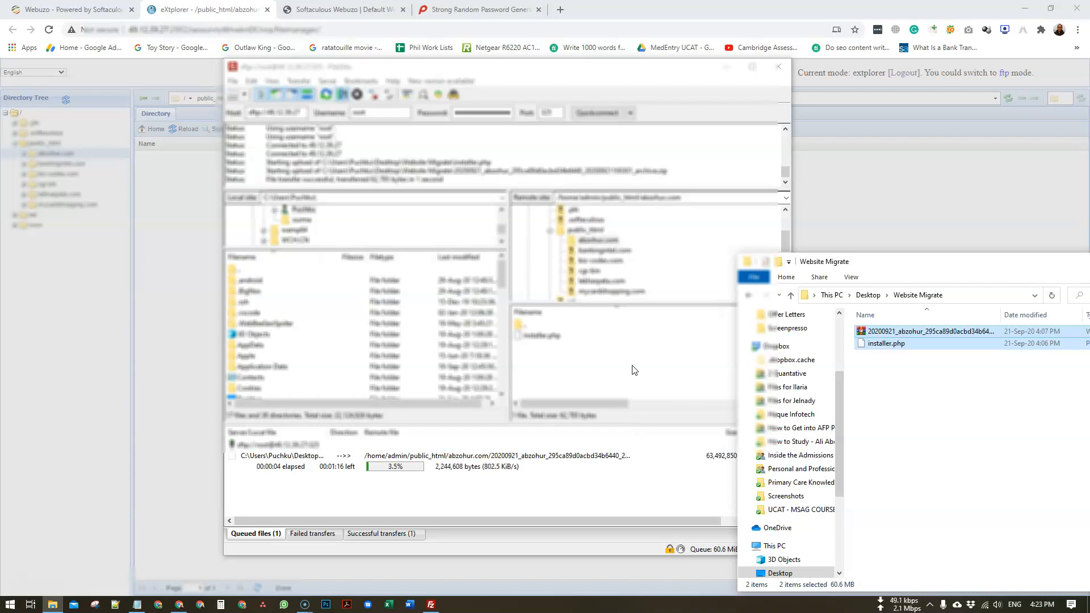
pyautogui.moveTo(956, 262); pyautogui.dragTo(885, 202)
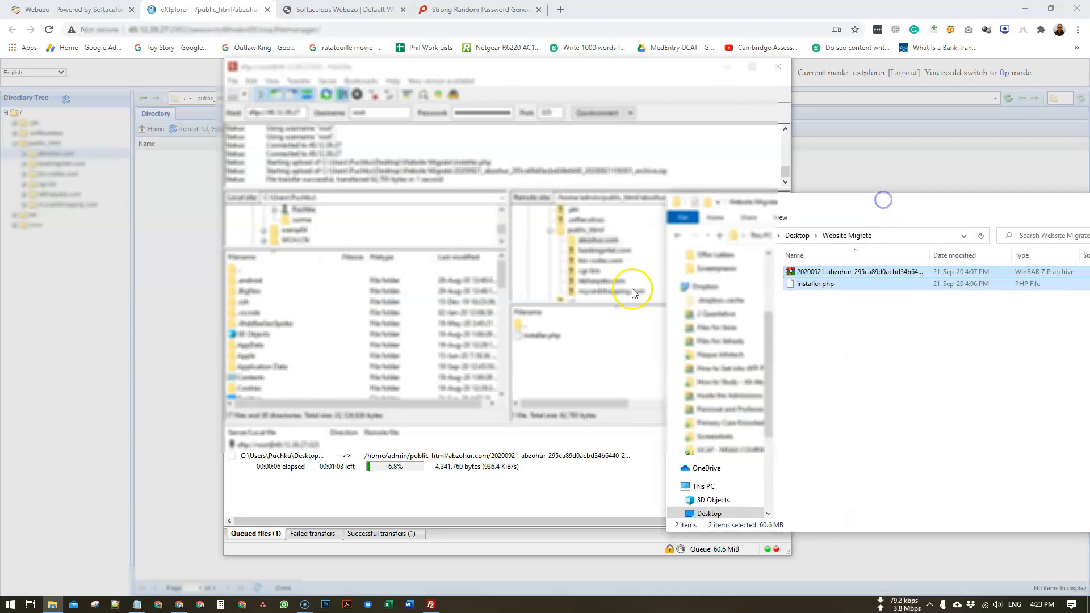
pyautogui.click(533, 76)
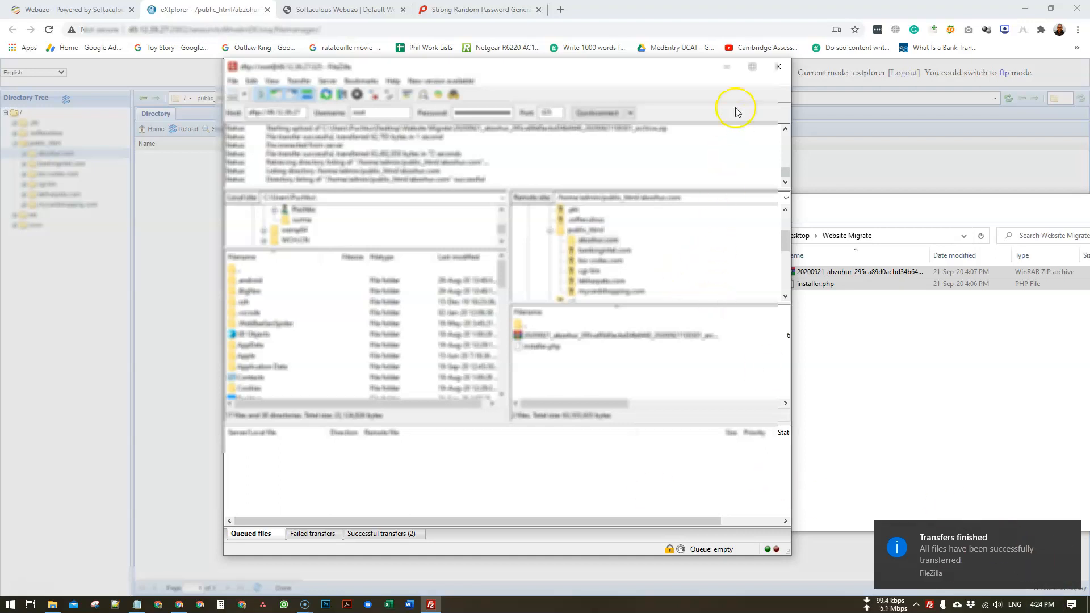
pyautogui.click(726, 67)
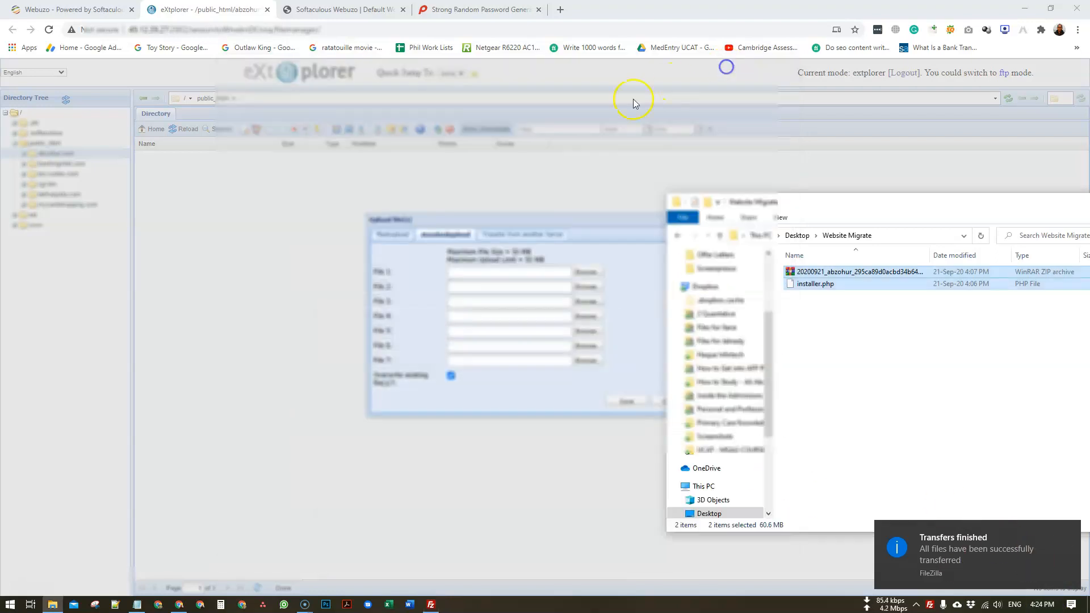
# - Close the eXtplorer upload form and reload to list the 60.55 MB zip and installer.php
pyautogui.click(606, 234)
pyautogui.click(676, 400)
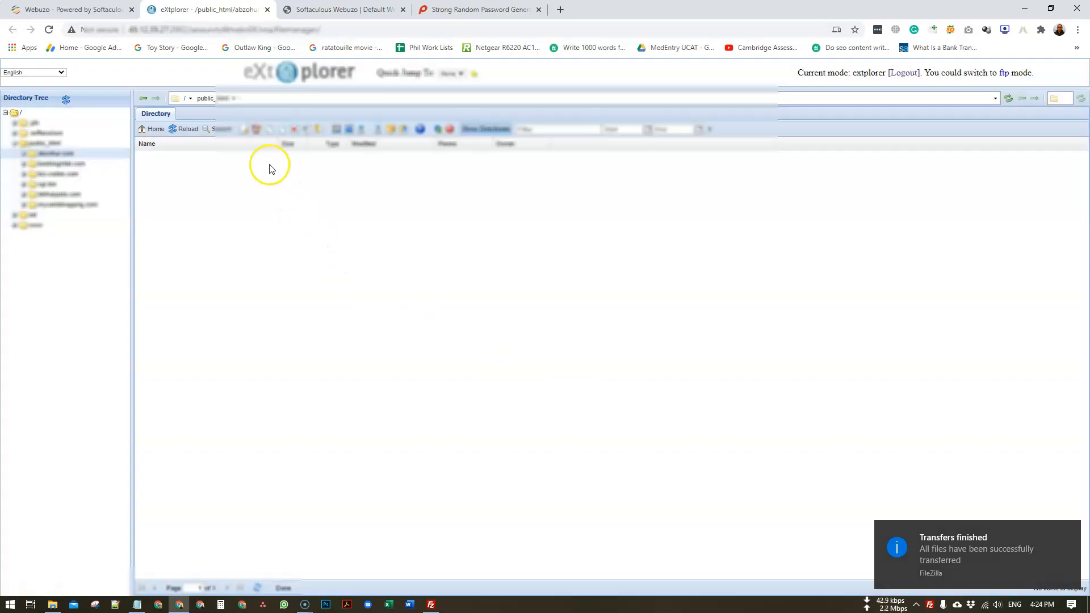
pyautogui.click(189, 128)
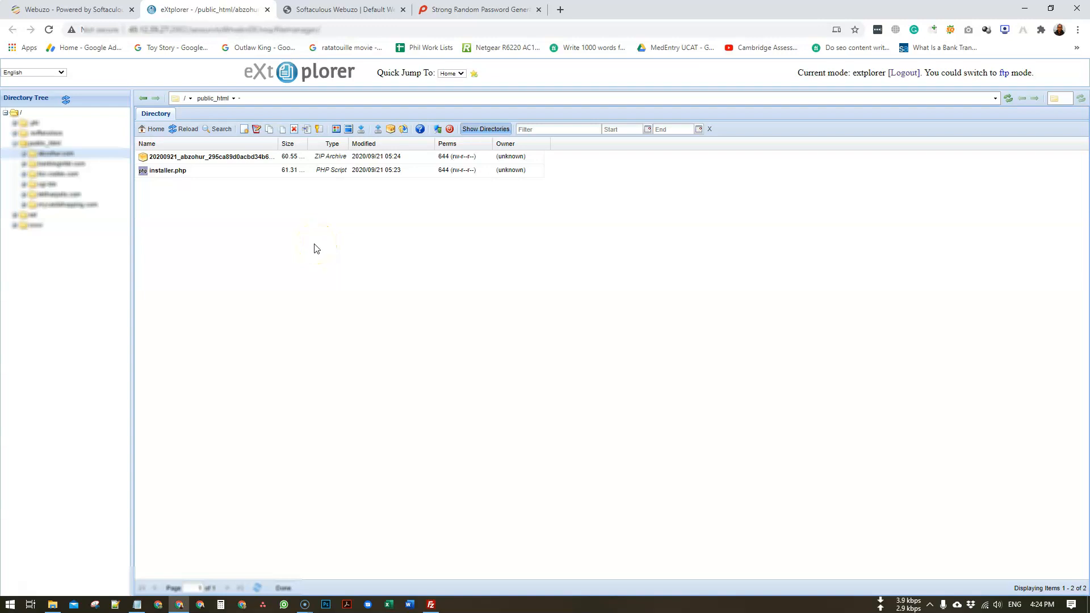
pyautogui.click(349, 255)
pyautogui.moveTo(426, 605)
pyautogui.click(226, 155)
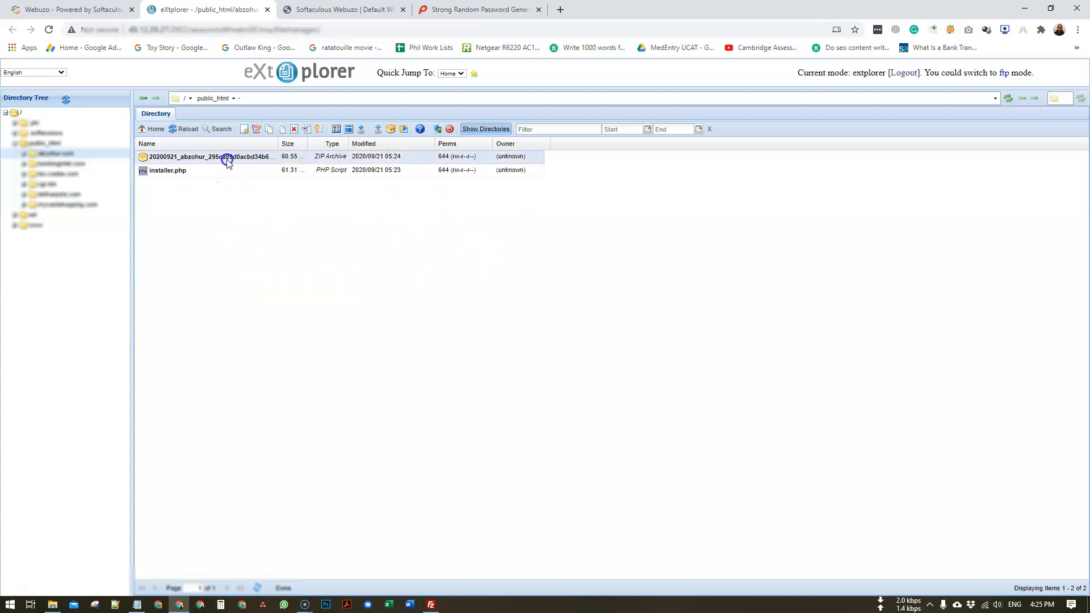
pyautogui.keyDown('ctrl'); pyautogui.click(218, 170); pyautogui.keyUp('ctrl')
pyautogui.rightClick(207, 170)
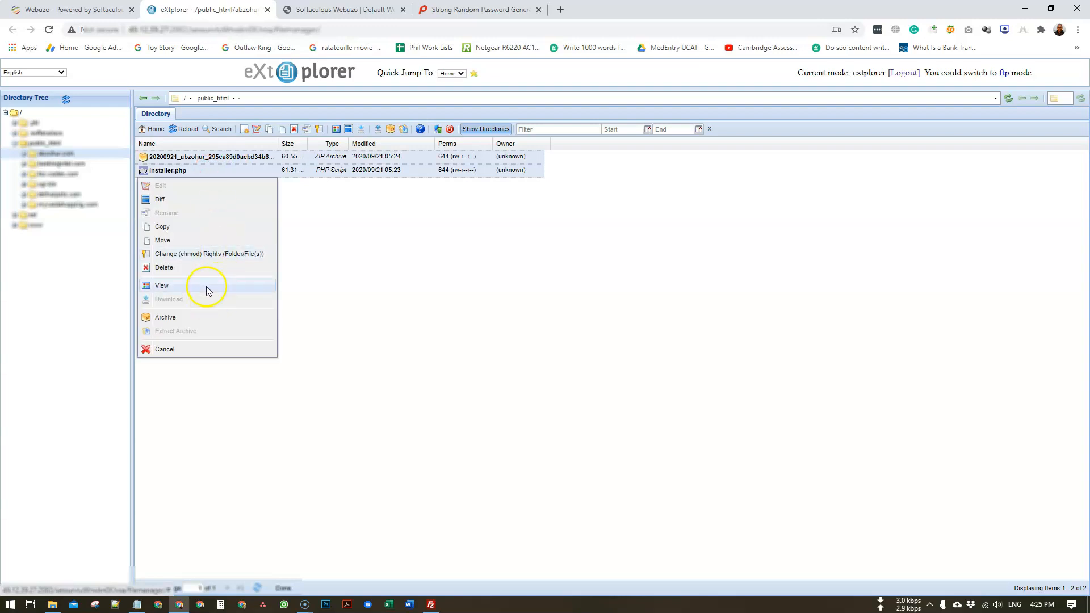
pyautogui.click(204, 254)
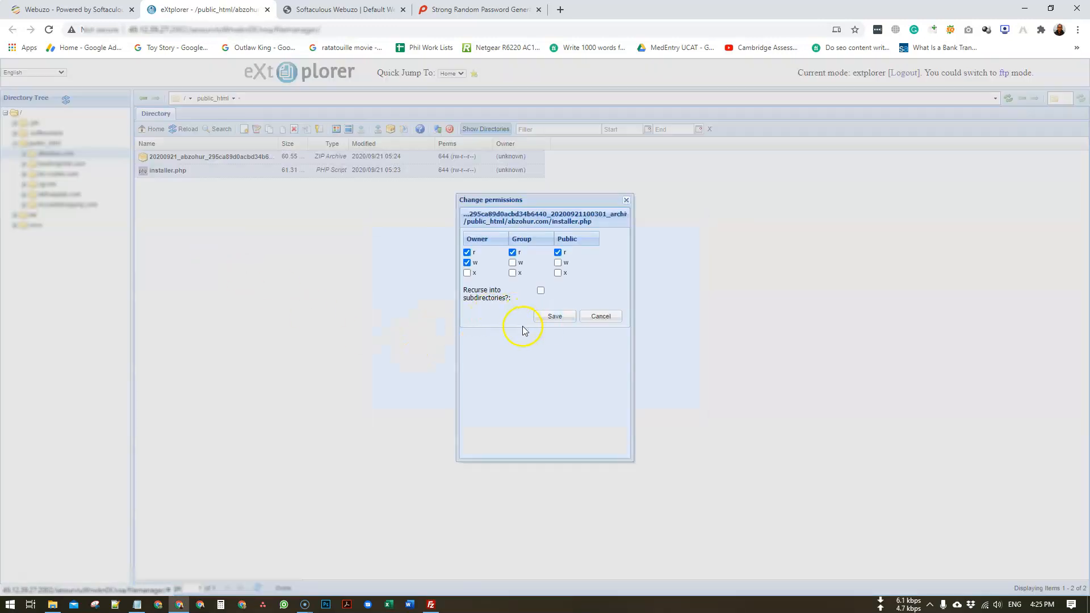
pyautogui.click(468, 274)
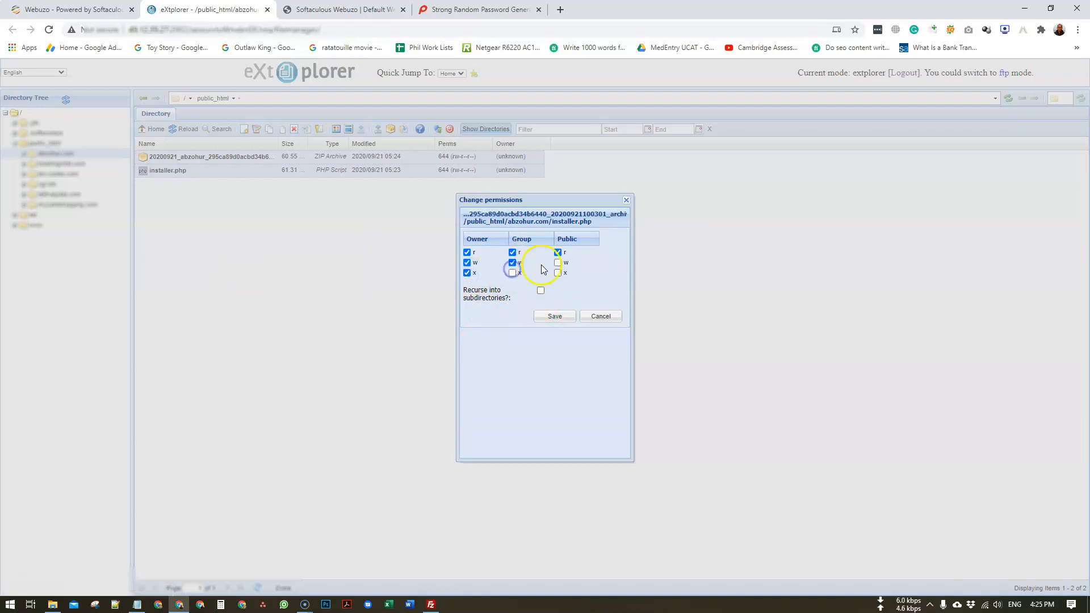
pyautogui.click(557, 273)
pyautogui.click(567, 318)
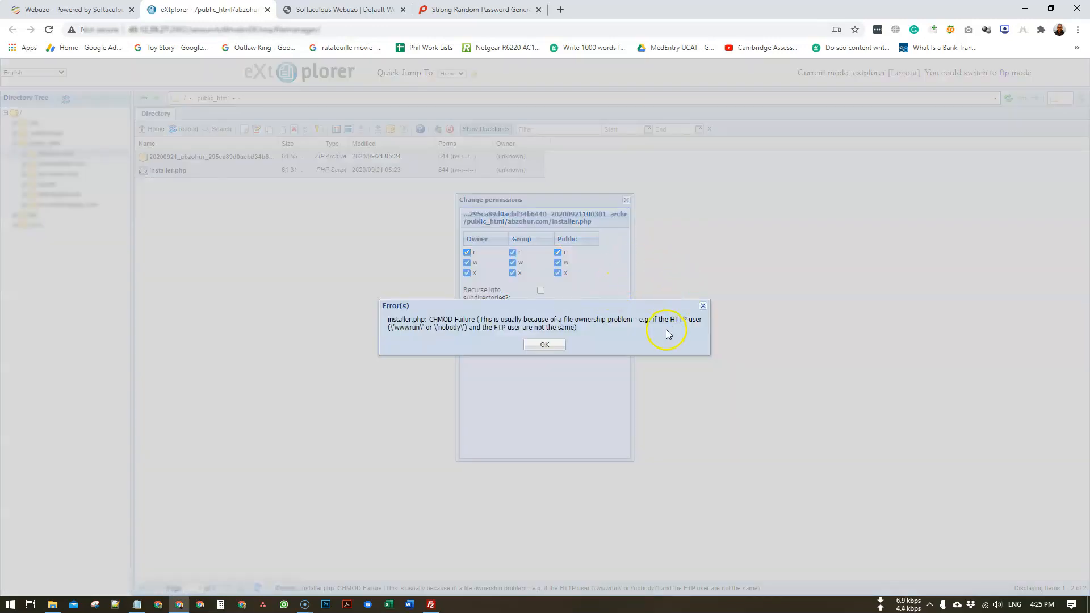
pyautogui.click(554, 353)
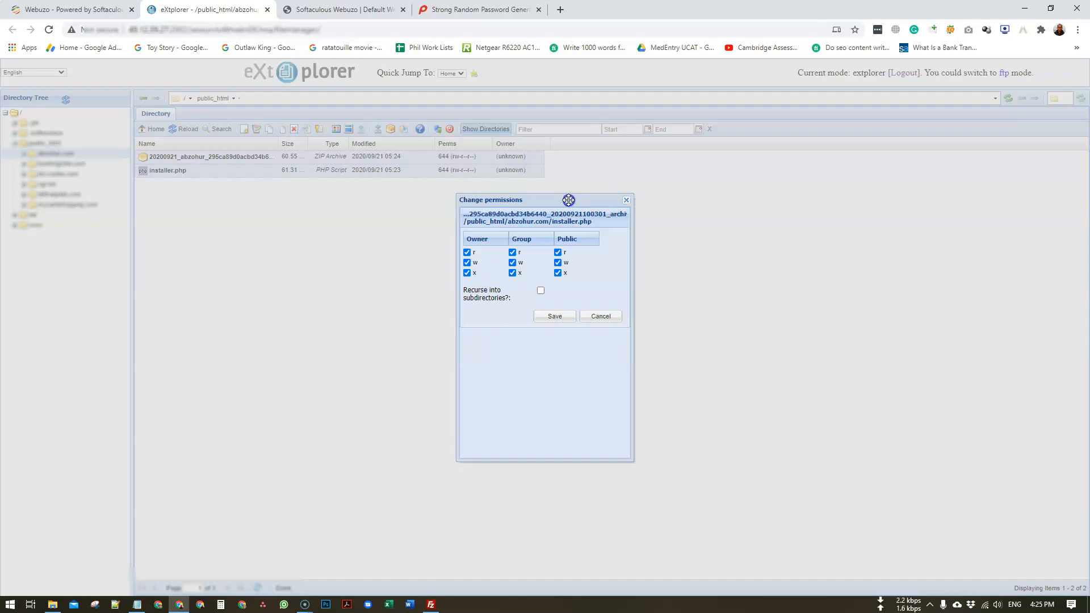
pyautogui.click(626, 202)
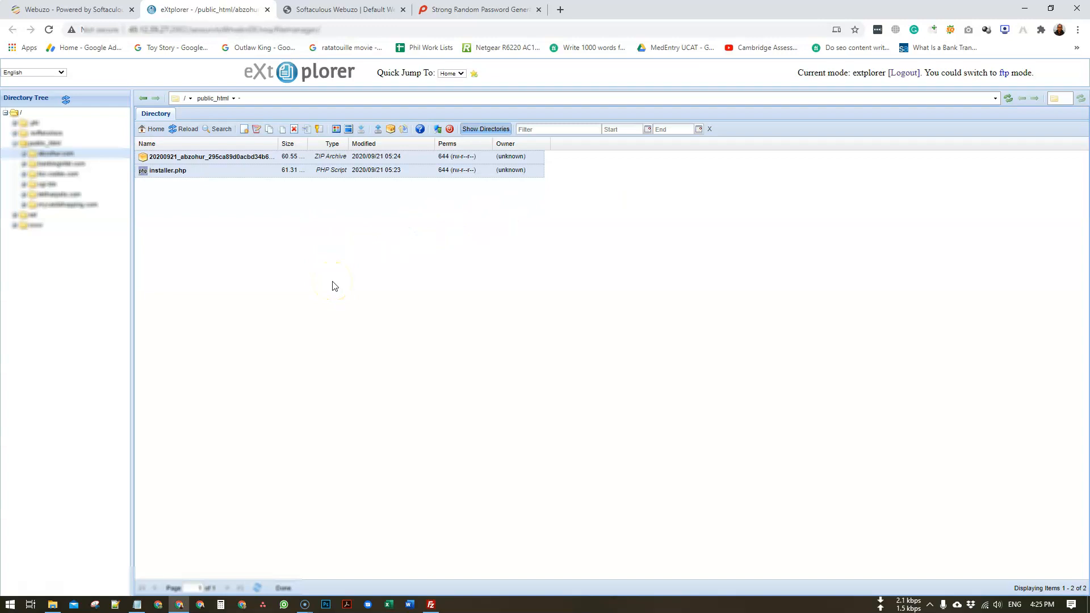
pyautogui.click(413, 252)
pyautogui.click(352, 239)
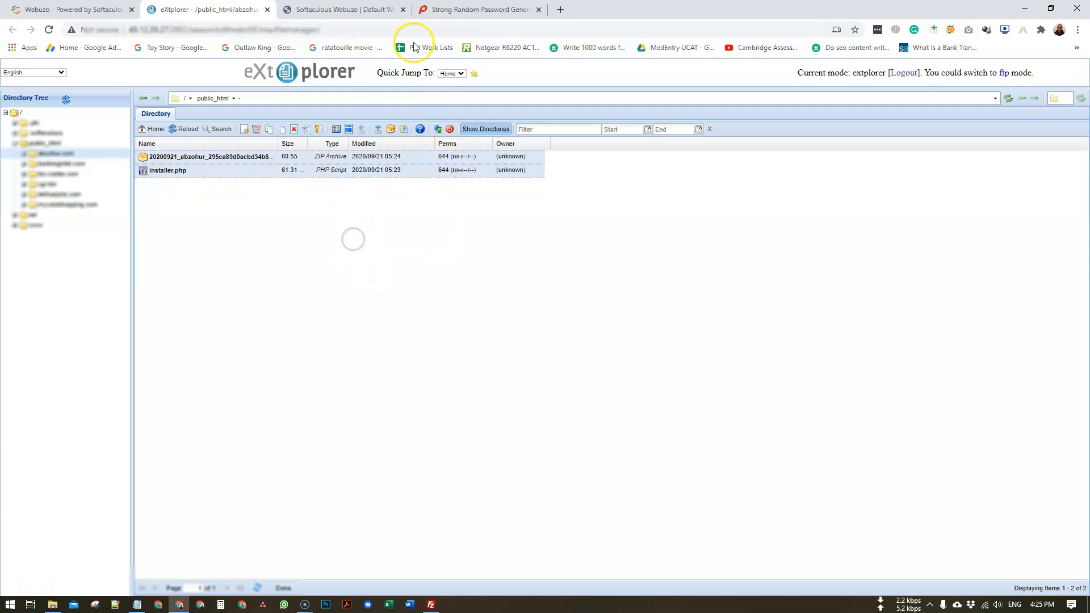
# - Load the Duplicator installer by appending installer.php to the abzohur.com address
pyautogui.click(386, 9)
pyautogui.click(396, 27)
pyautogui.click(417, 23)
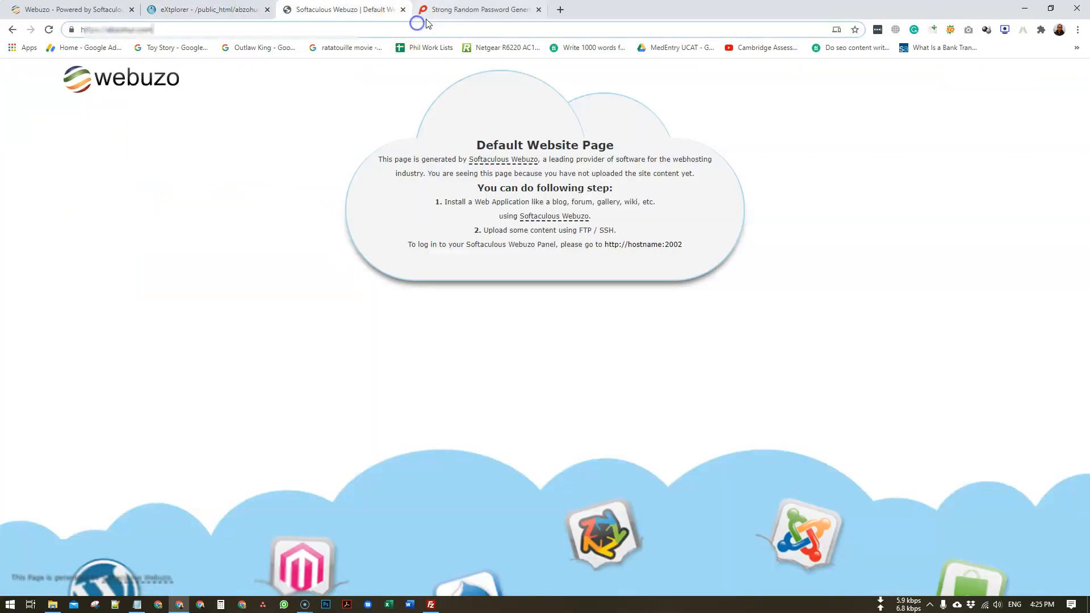
pyautogui.click(418, 24)
pyautogui.press('End')
pyautogui.write('i')
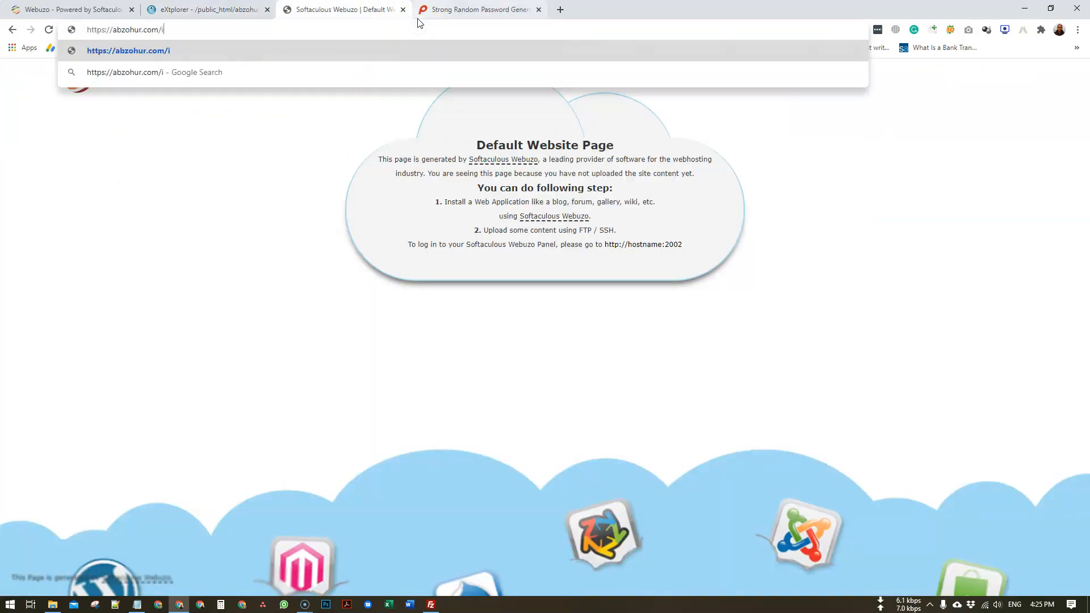
pyautogui.write('nstaller.php')
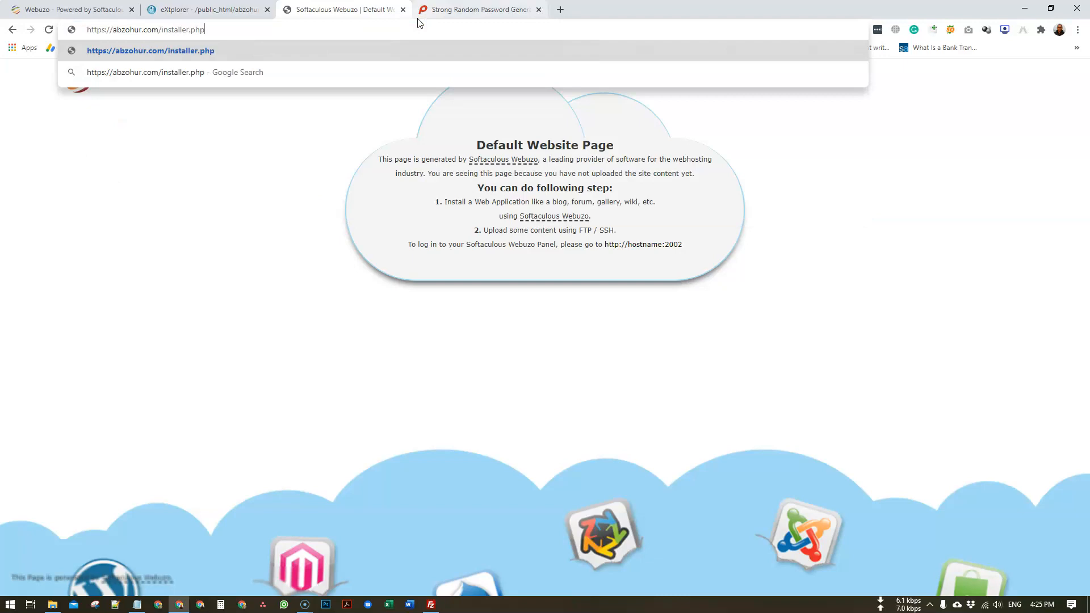
pyautogui.press('Return')
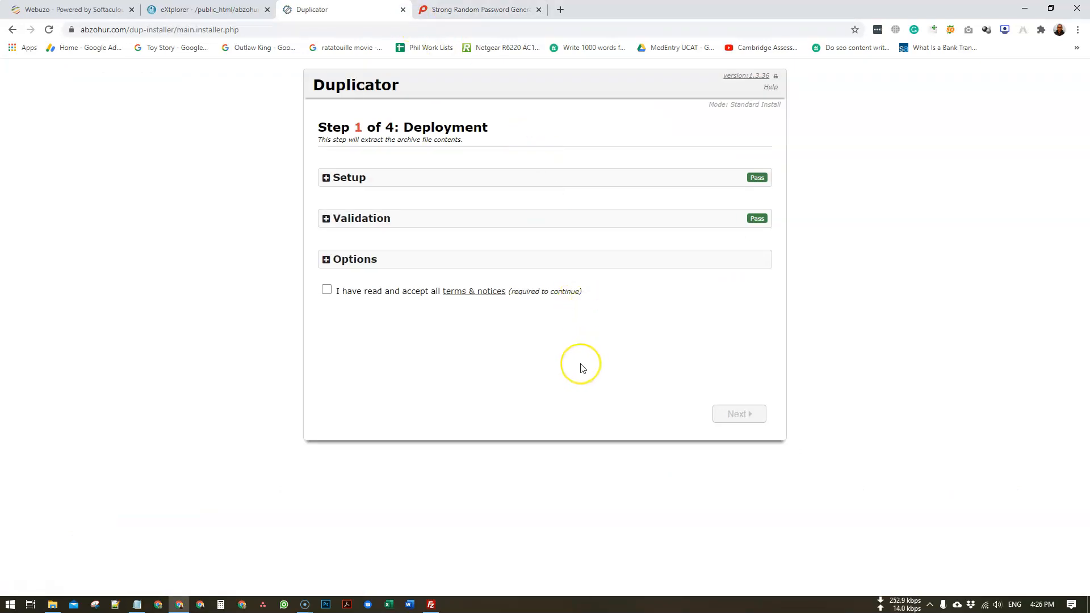
# - Accept the terms and notices on Step 1 Deployment
pyautogui.click(327, 261)
pyautogui.click(327, 261)
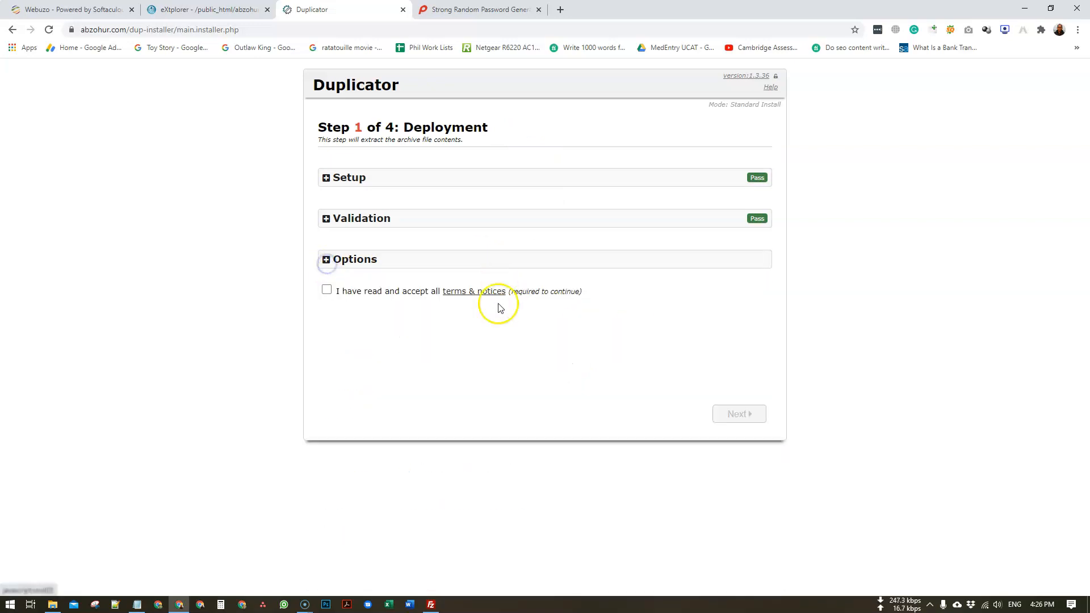
pyautogui.click(327, 290)
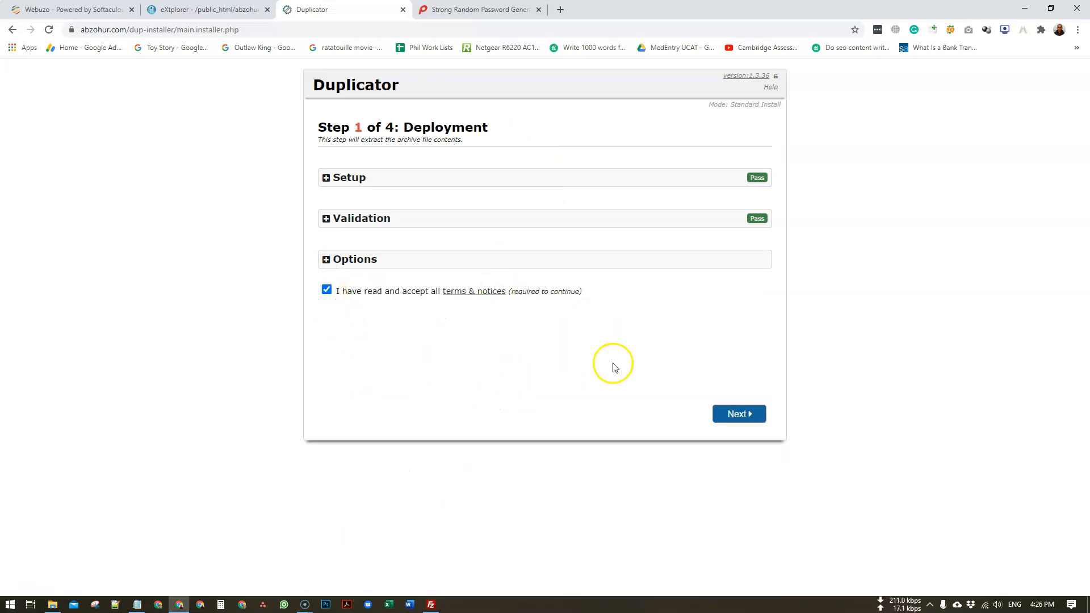
# - Extract the archive and begin filling Step 2's database Host and Database fields
pyautogui.click(731, 414)
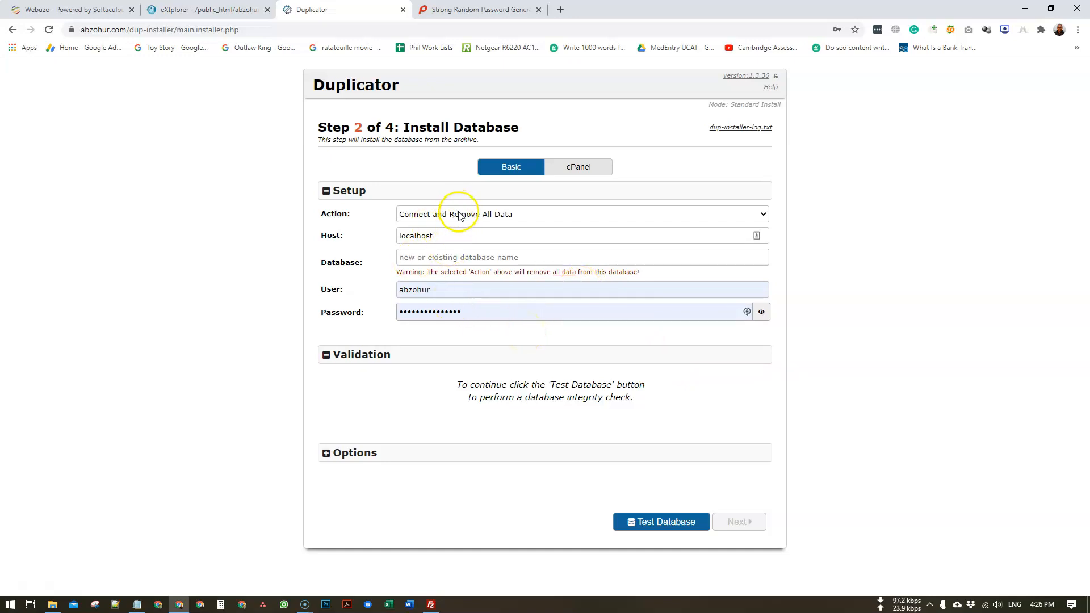
pyautogui.click(469, 236)
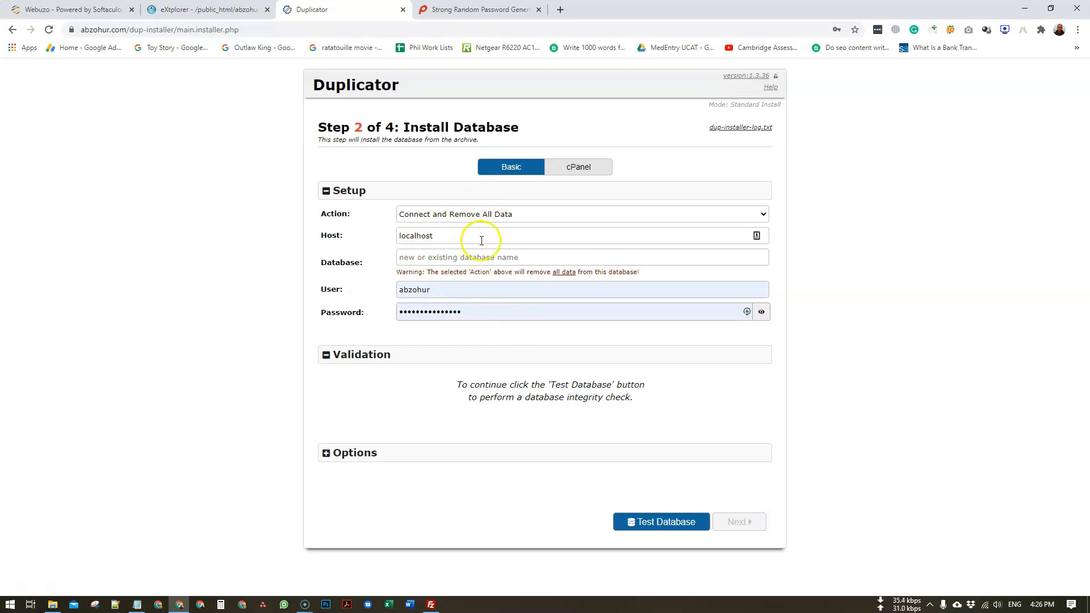
pyautogui.click(487, 262)
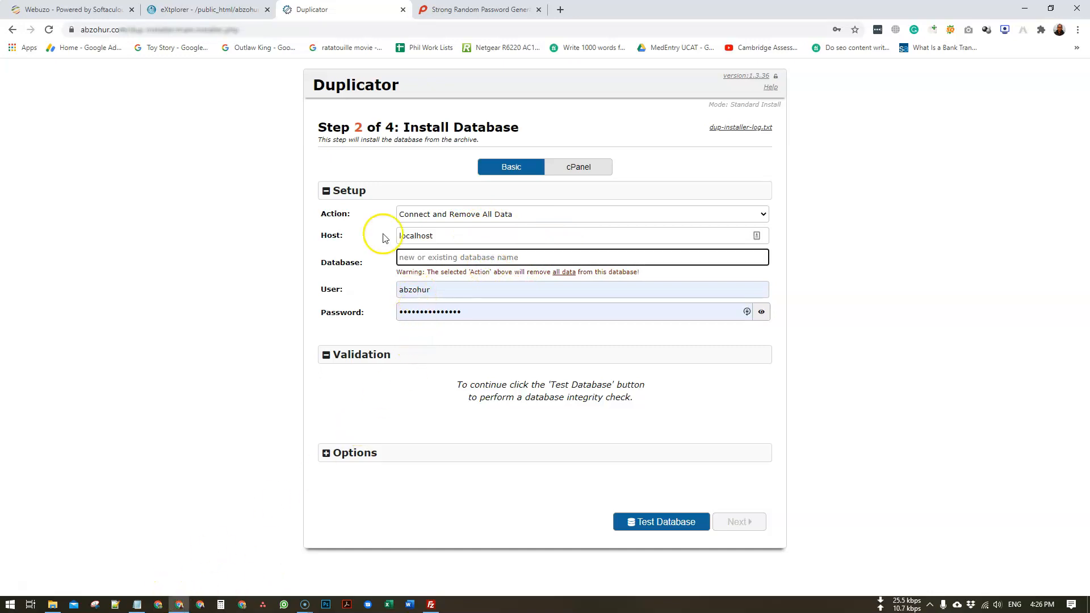
# - Copy the database name wpabz589 from Webuzo's Manage Databases list, then return to the installer
pyautogui.click(122, 9)
pyautogui.scroll(1, 260, 250)
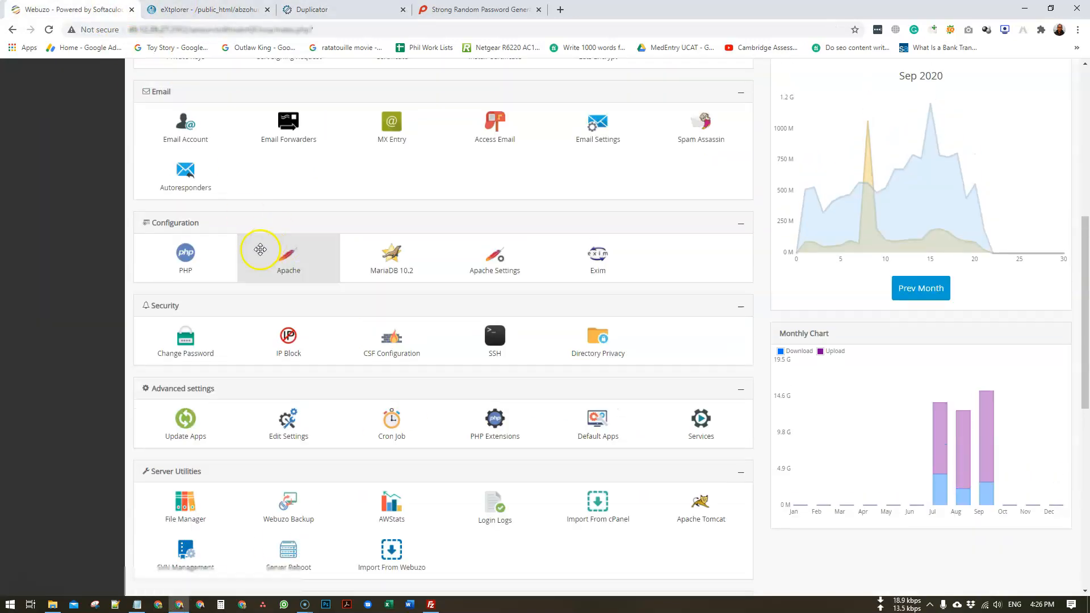
pyautogui.scroll(7, 260, 250)
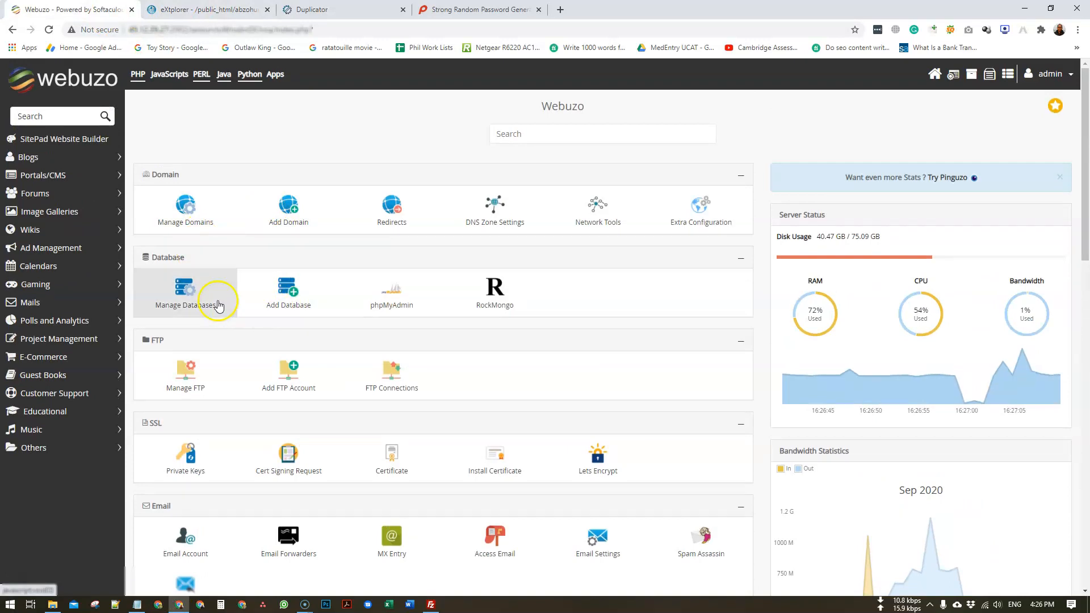
pyautogui.click(194, 305)
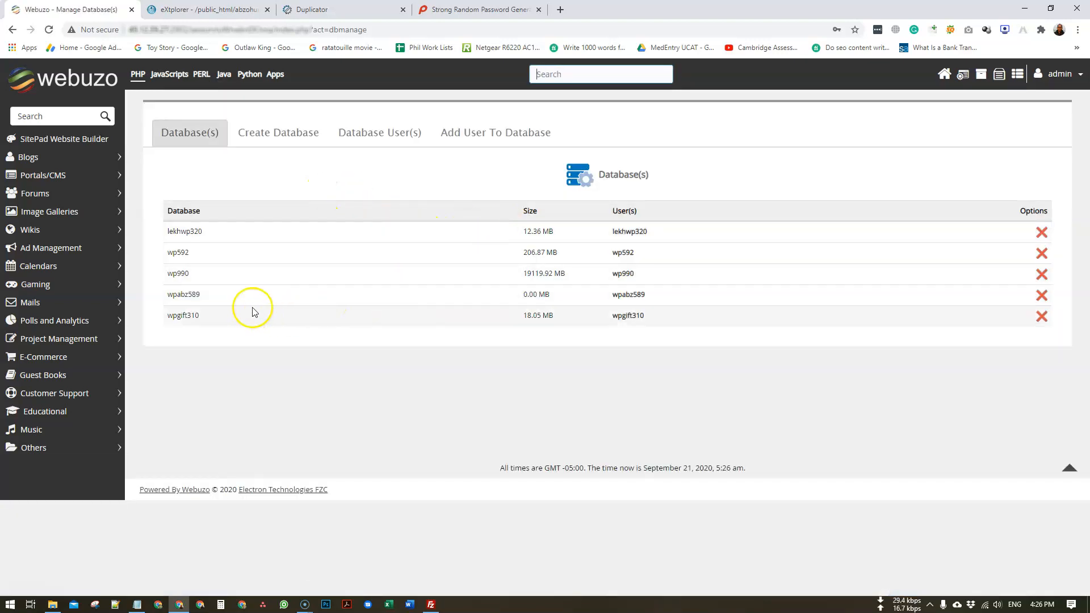
pyautogui.doubleClick(183, 294)
pyautogui.hotkey('ctrl', 'c')
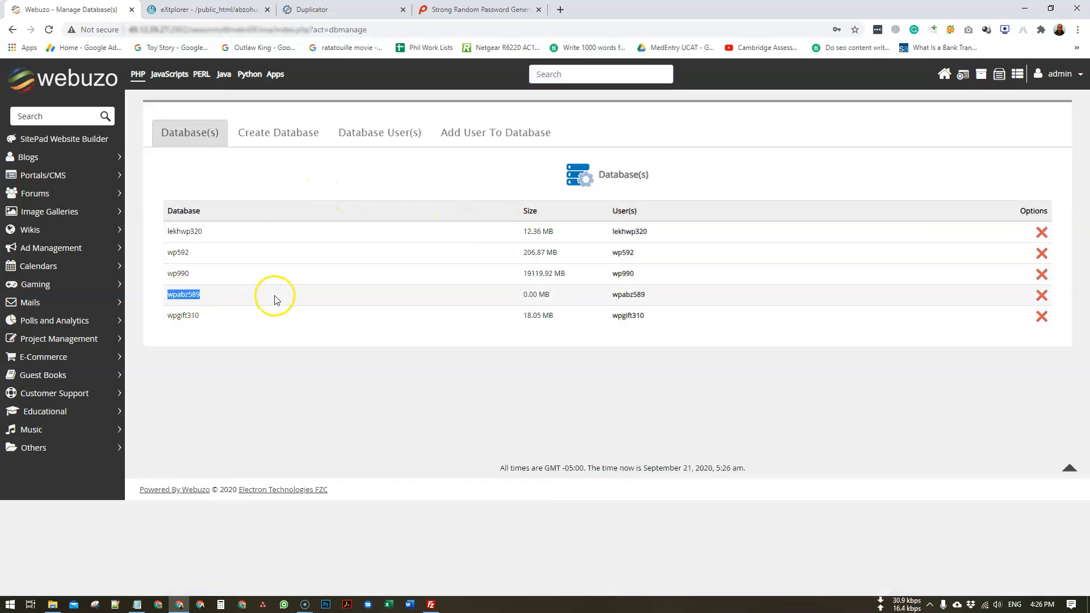
pyautogui.click(340, 9)
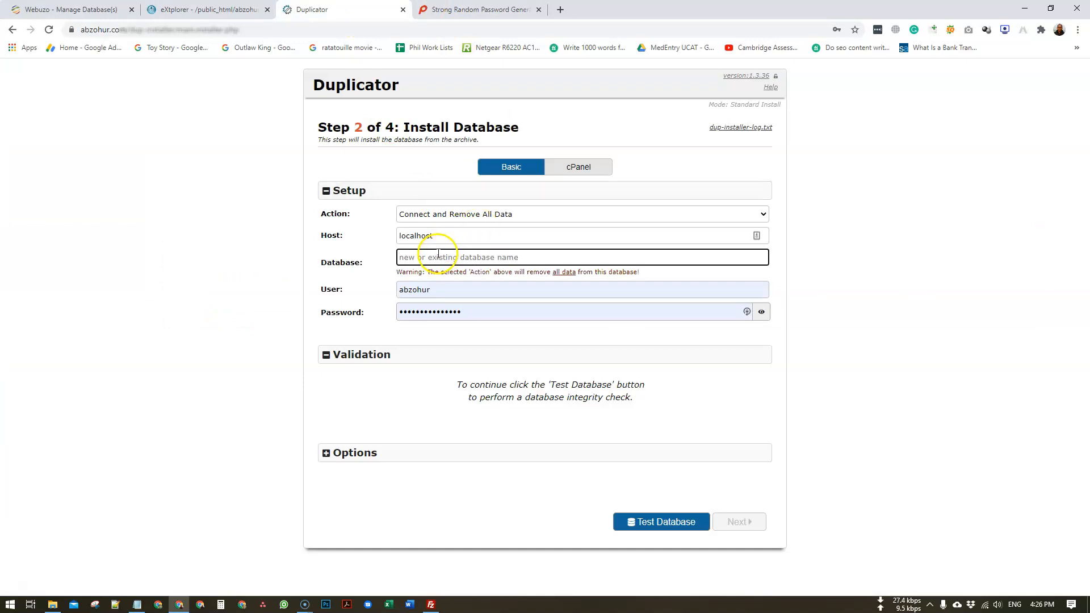
# - Enter wpabz589 as database name and user, and paste the password from Notepad
pyautogui.hotkey('ctrl', 'v')
pyautogui.click(464, 288)
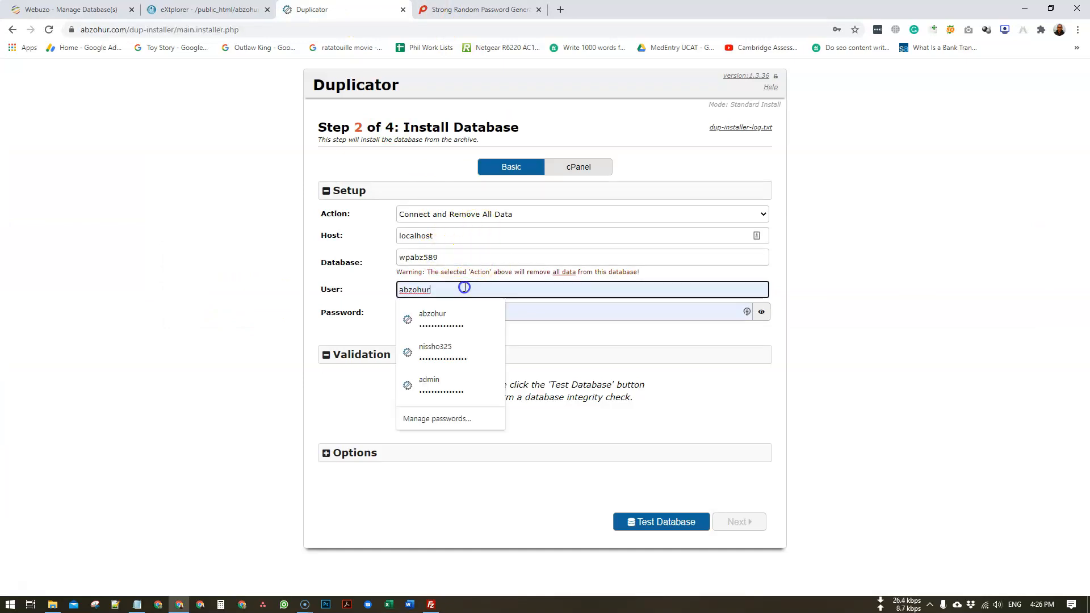
pyautogui.hotkey('ctrl', 'v')
pyautogui.click(369, 290)
pyautogui.click(137, 604)
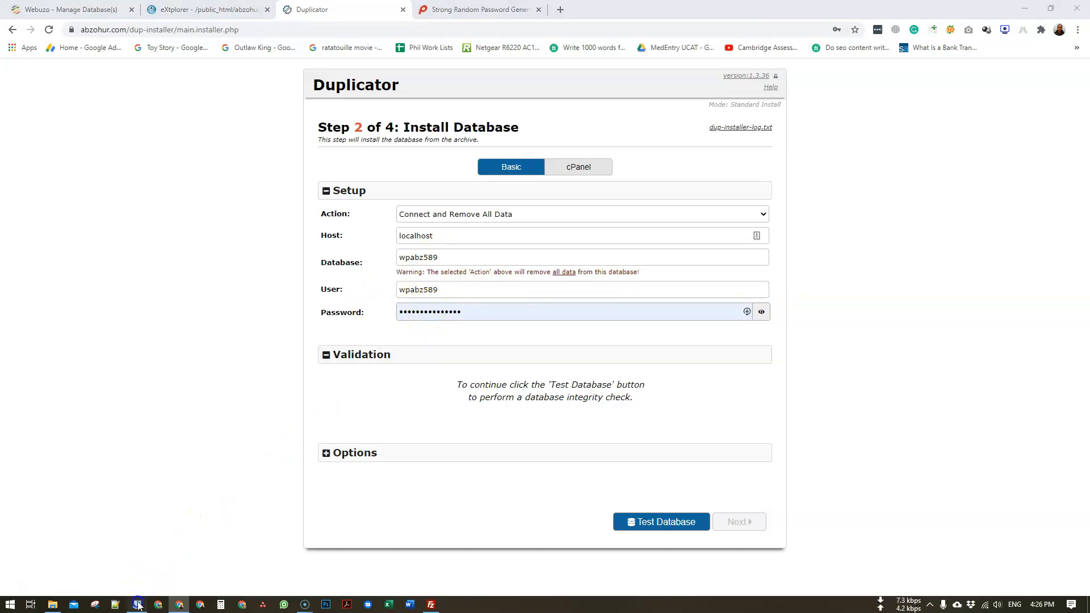
pyautogui.hotkey('ctrl', 'c')
pyautogui.hotkey('alt', 'Tab')
pyautogui.click(479, 311)
pyautogui.hotkey('ctrl', 'a')
pyautogui.hotkey('ctrl', 'v')
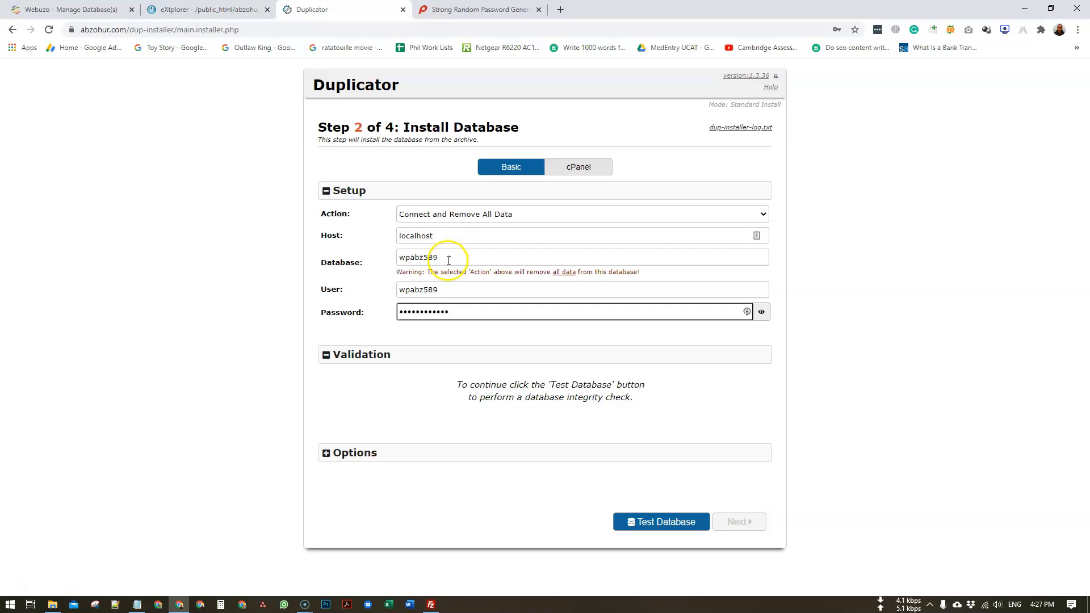
# - Run Test Database to pass validation and continue to the Install Confirmation
pyautogui.click(448, 289)
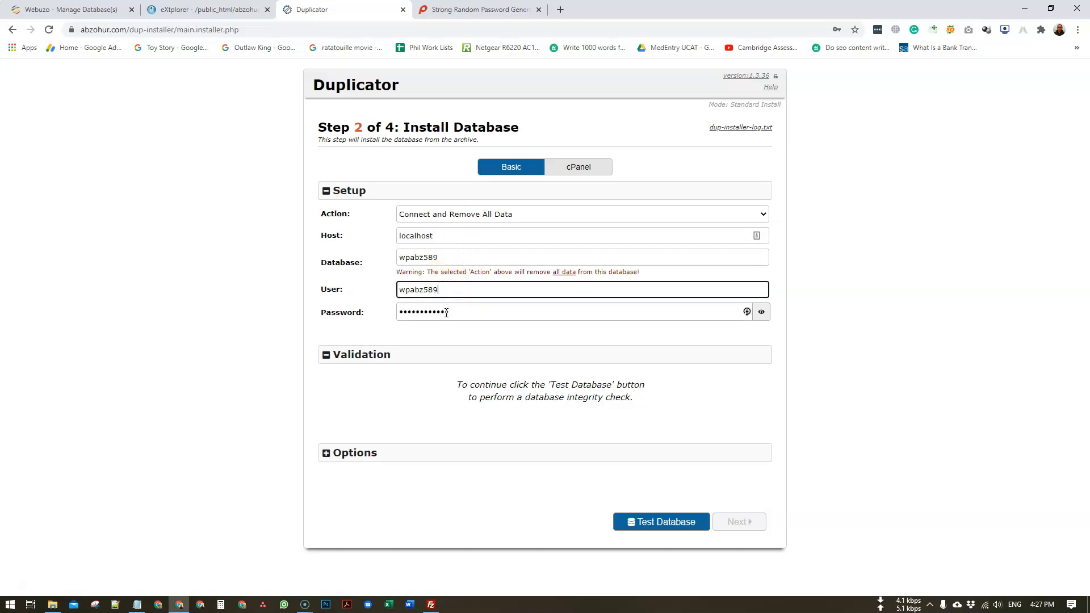
pyautogui.click(460, 338)
pyautogui.click(647, 521)
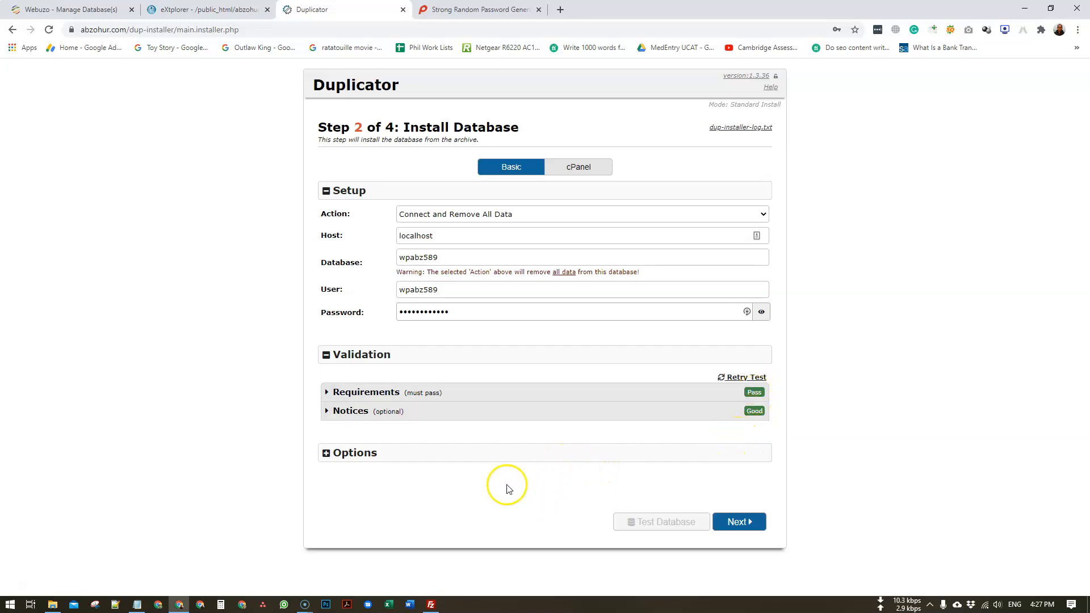
pyautogui.click(740, 523)
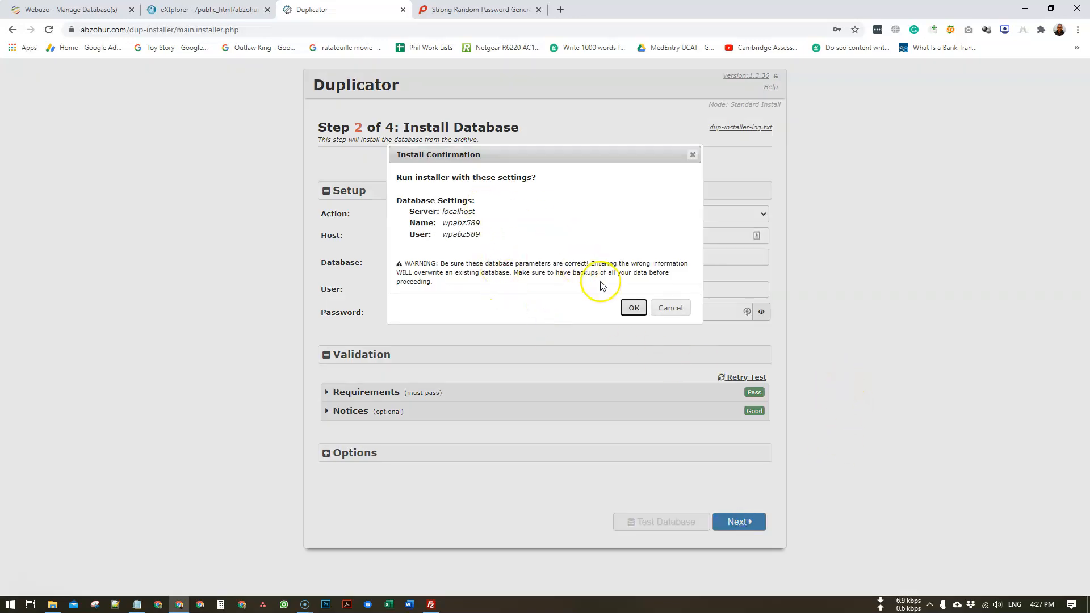
# - Confirm the database install, decline saving the password, and check the new site URL
pyautogui.click(634, 309)
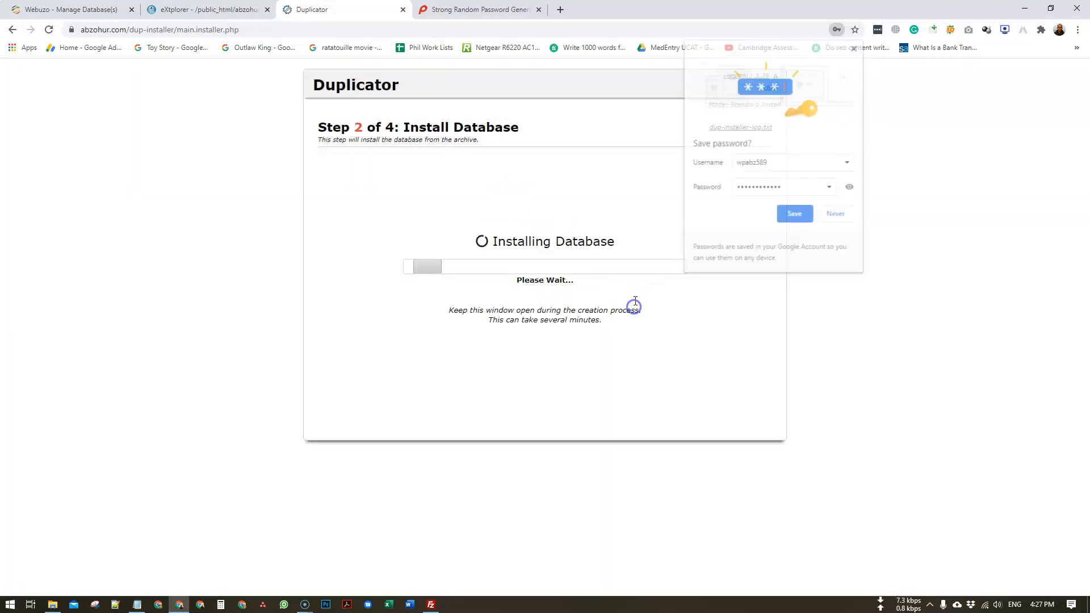
pyautogui.click(856, 50)
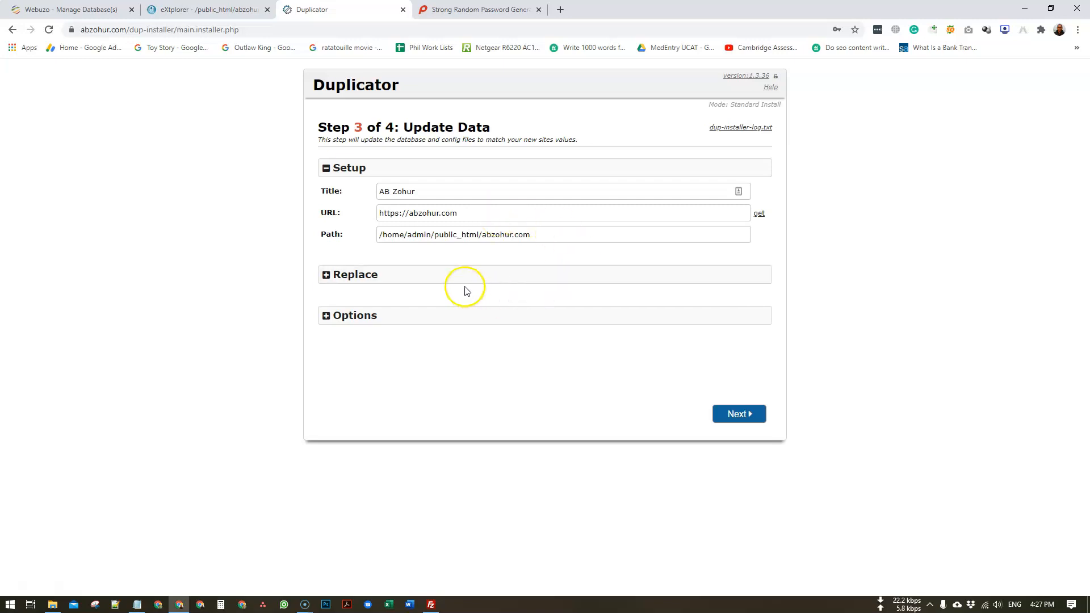
pyautogui.click(464, 218)
pyautogui.moveTo(465, 218); pyautogui.dragTo(356, 233)
pyautogui.click(536, 373)
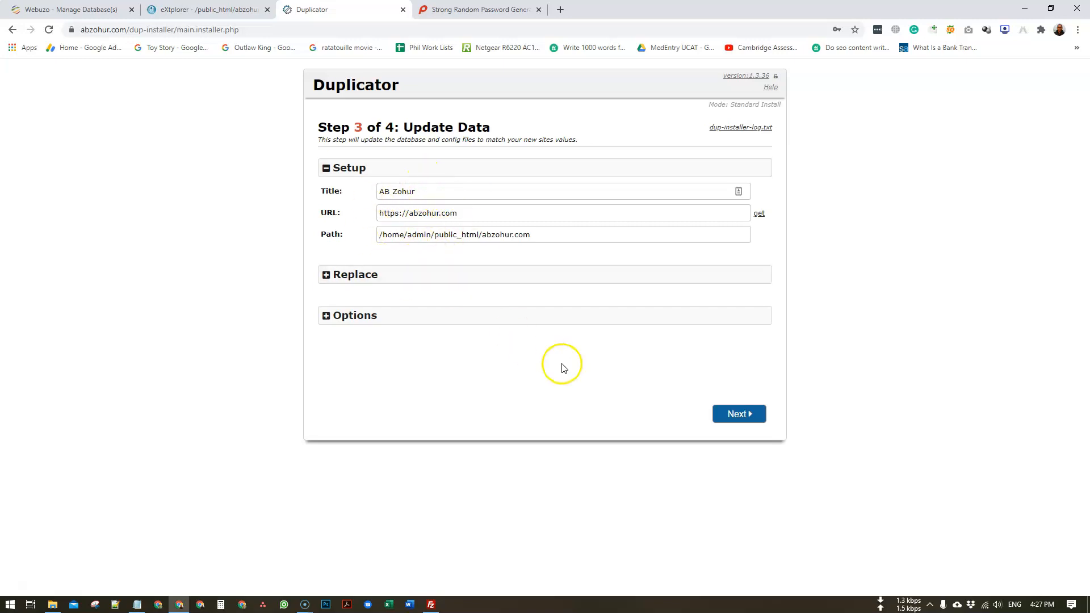
# - Run the Step 3 data update and choose Admin Login on Step 4 Test Site
pyautogui.click(739, 414)
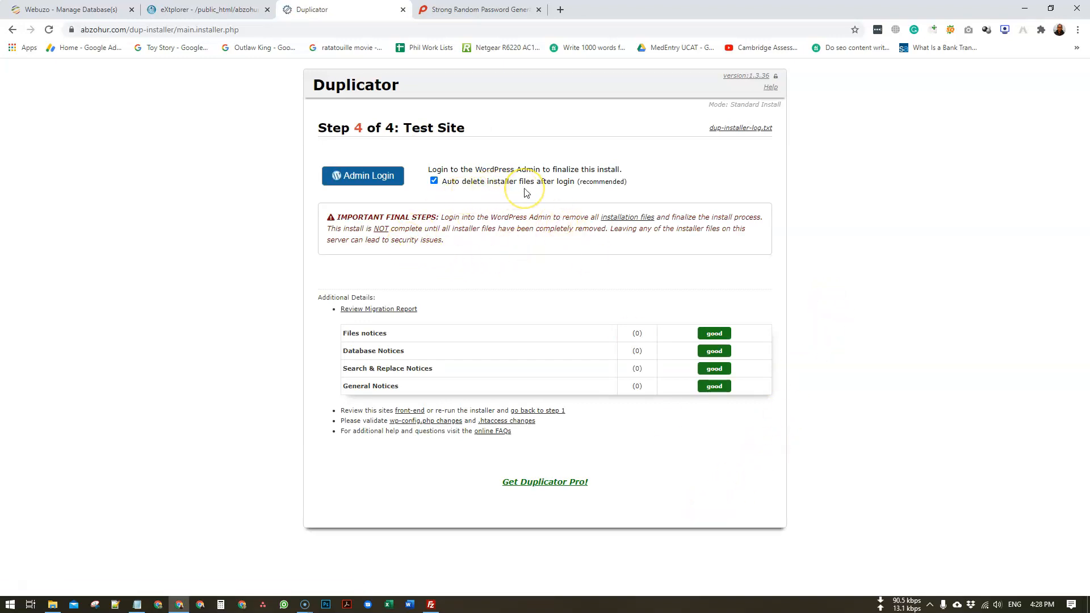
pyautogui.click(389, 179)
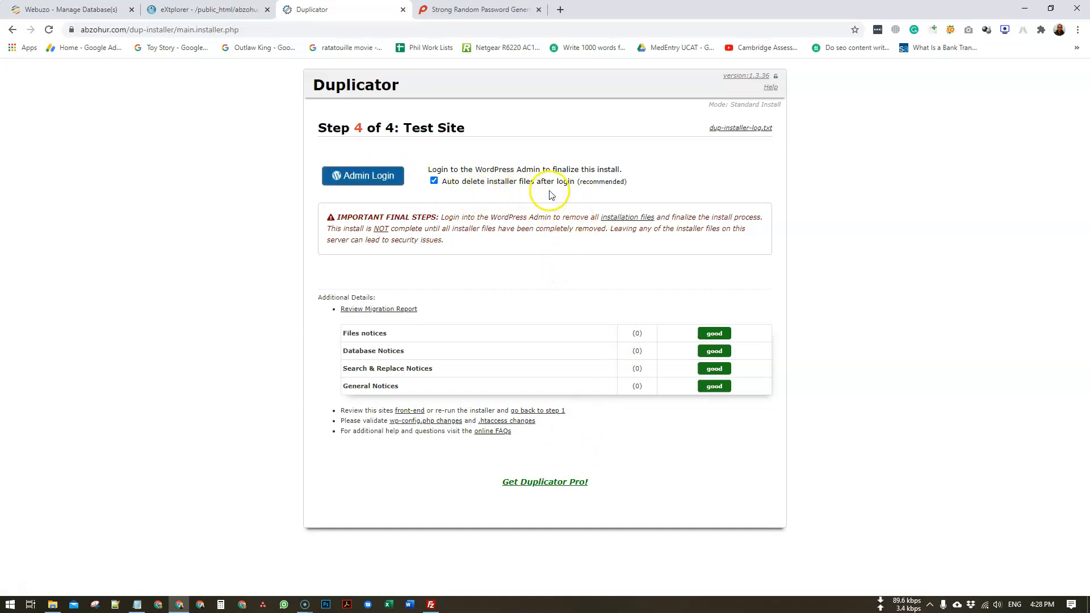
pyautogui.click(474, 9)
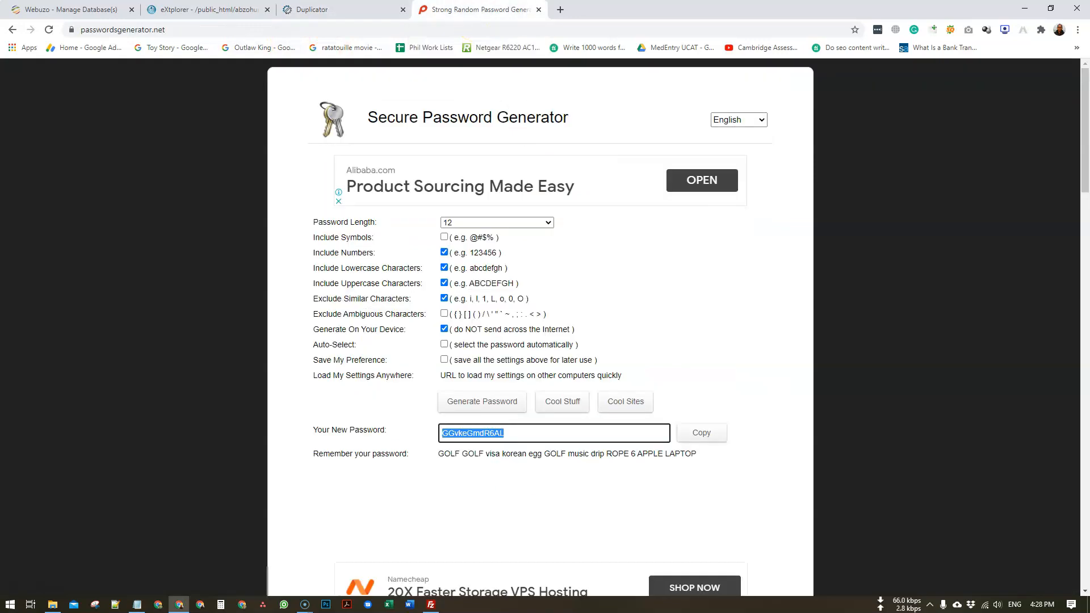
# - Open the migrated site's /login/ page without the logged-out query and log in
pyautogui.click(476, 29)
pyautogui.write('ab')
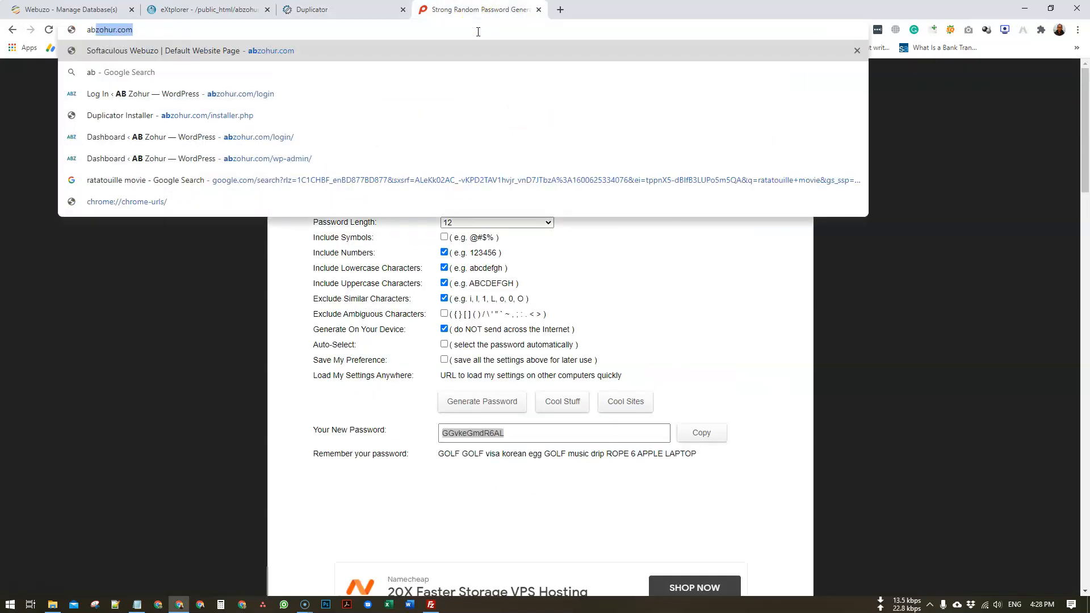
pyautogui.press('Return')
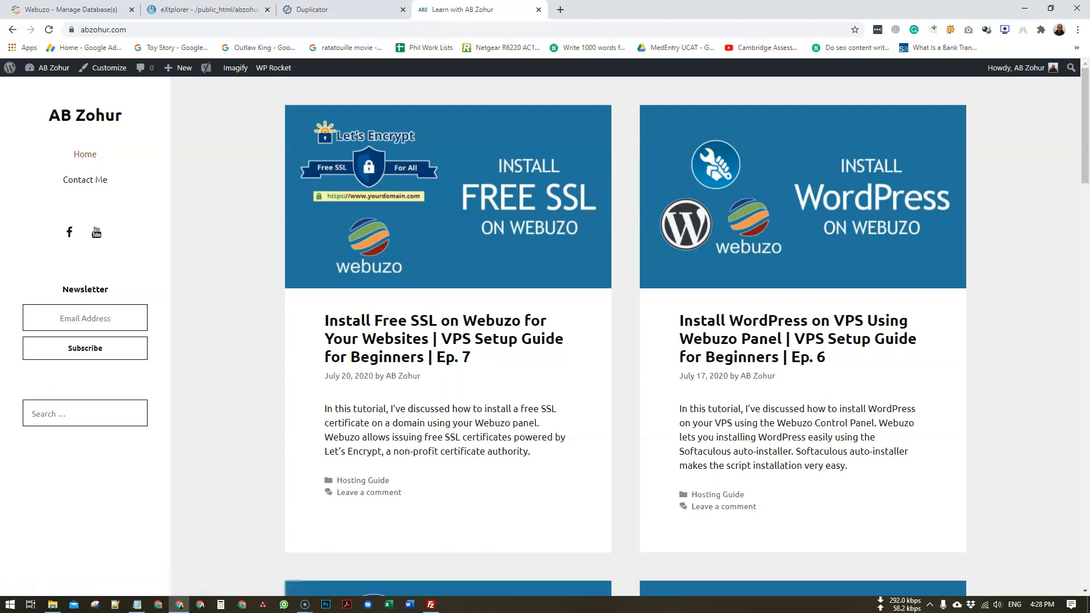
pyautogui.moveTo(1023, 72)
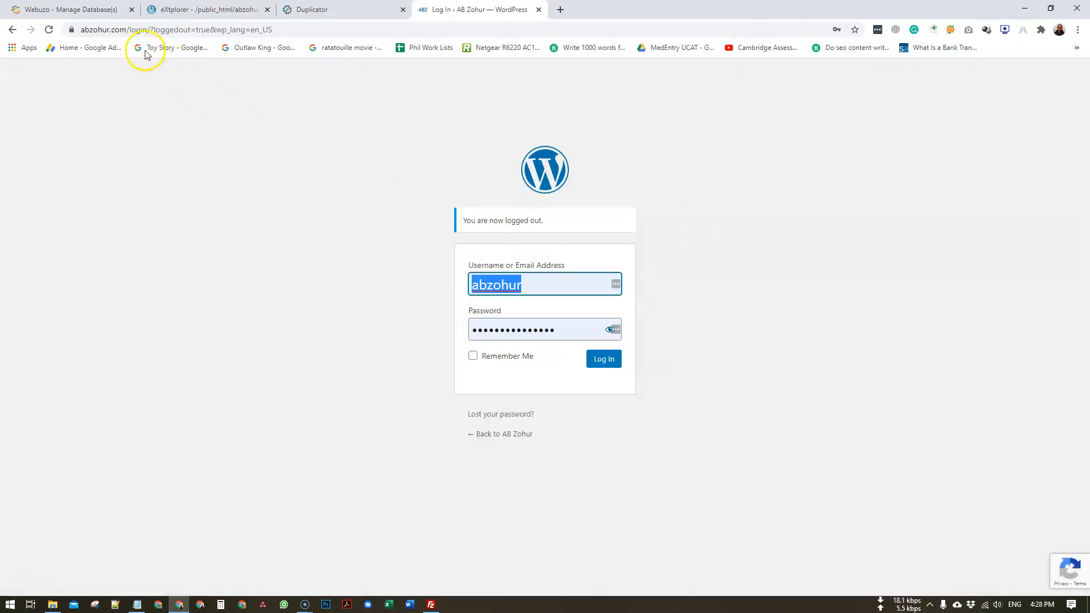
pyautogui.moveTo(151, 29); pyautogui.dragTo(298, 29)
pyautogui.press('BackSpace')
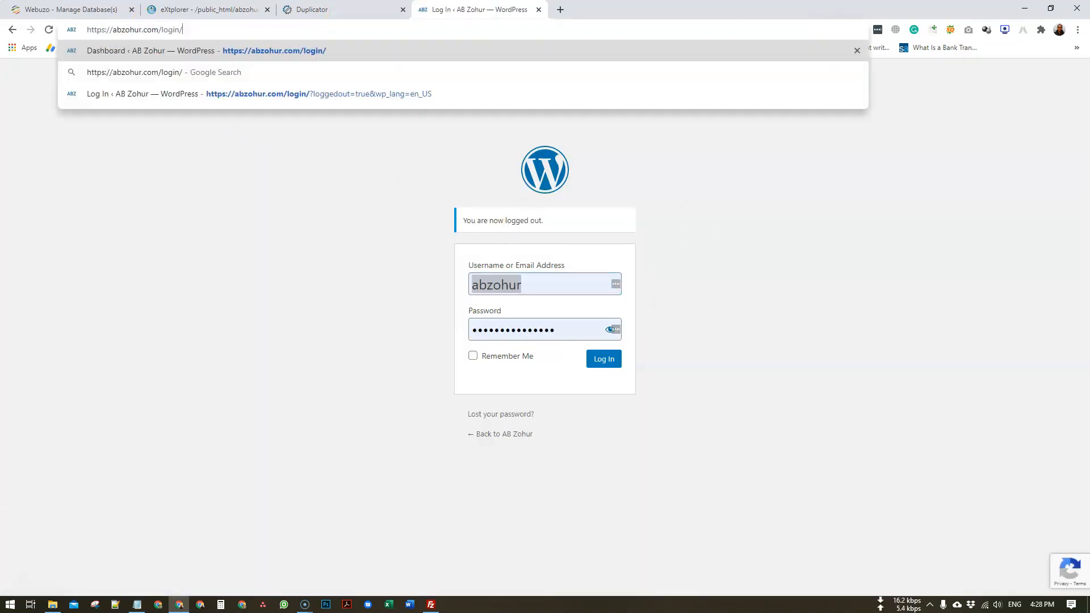
pyautogui.press('Return')
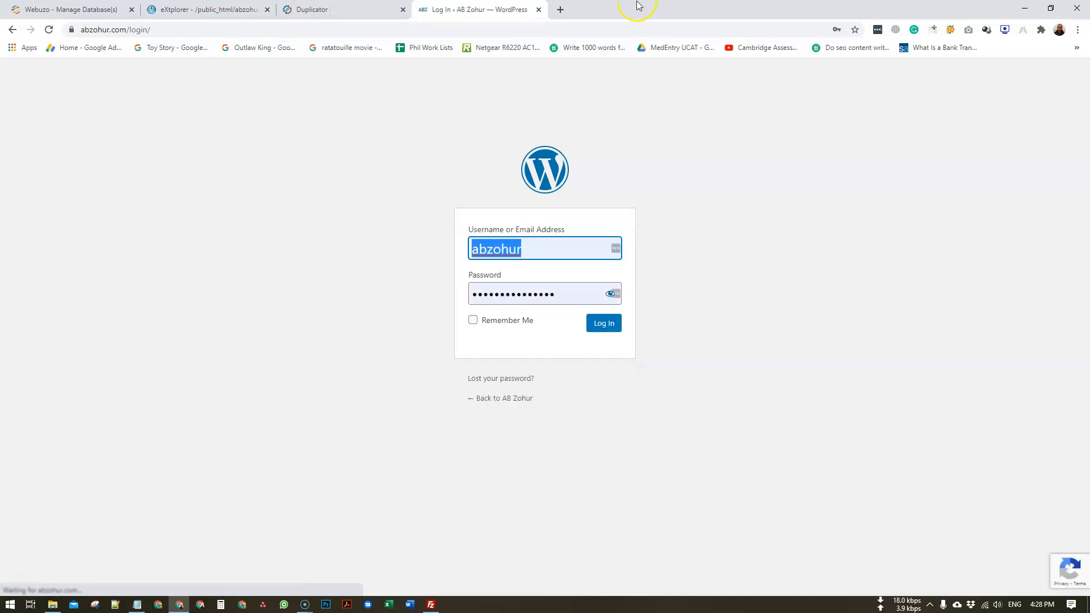
pyautogui.click(606, 327)
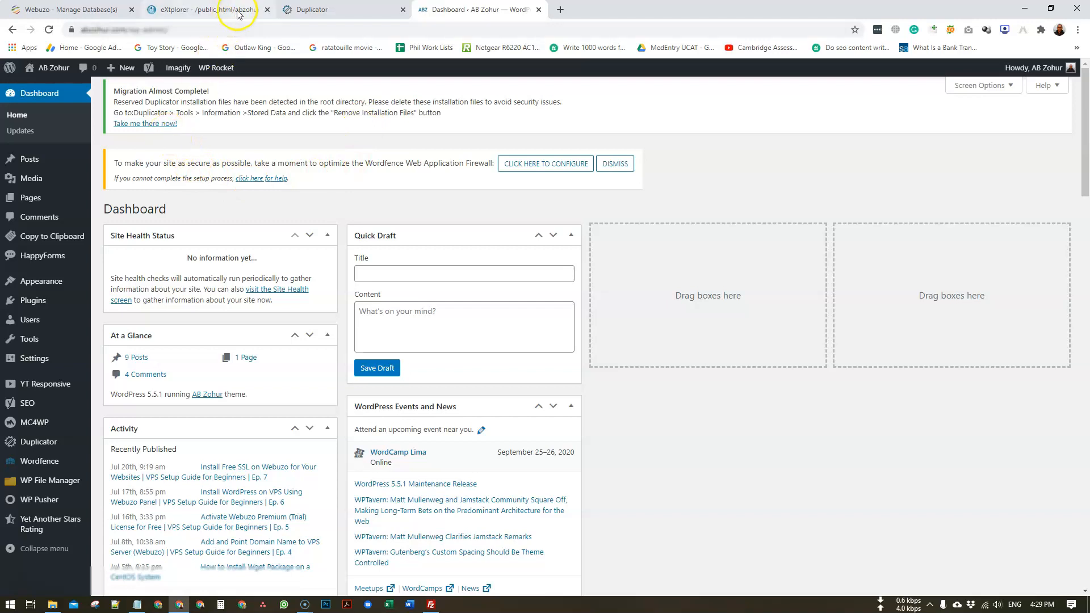
pyautogui.click(213, 12)
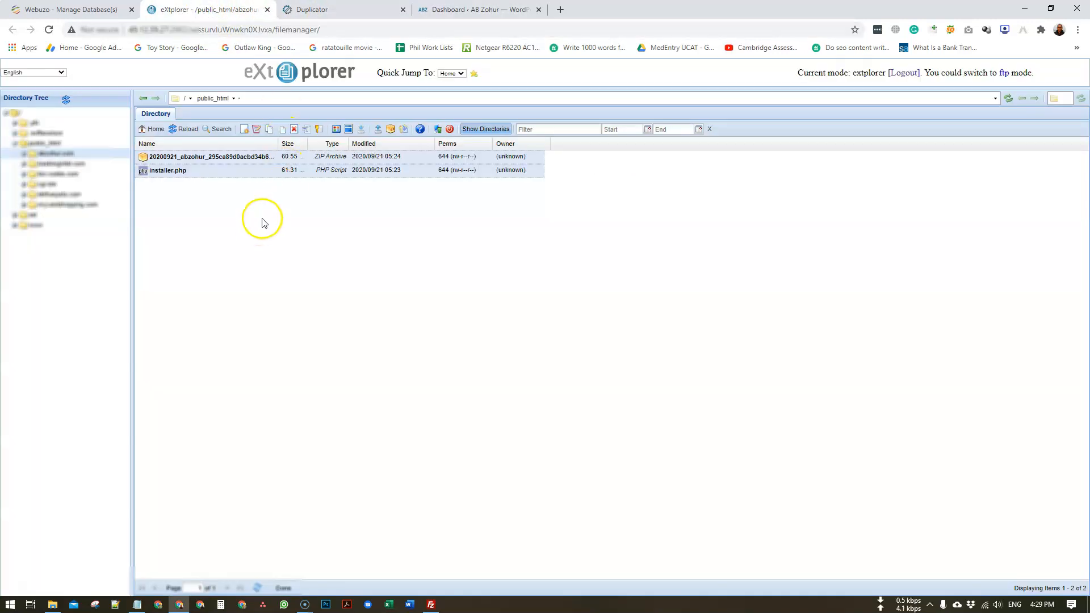
pyautogui.click(182, 129)
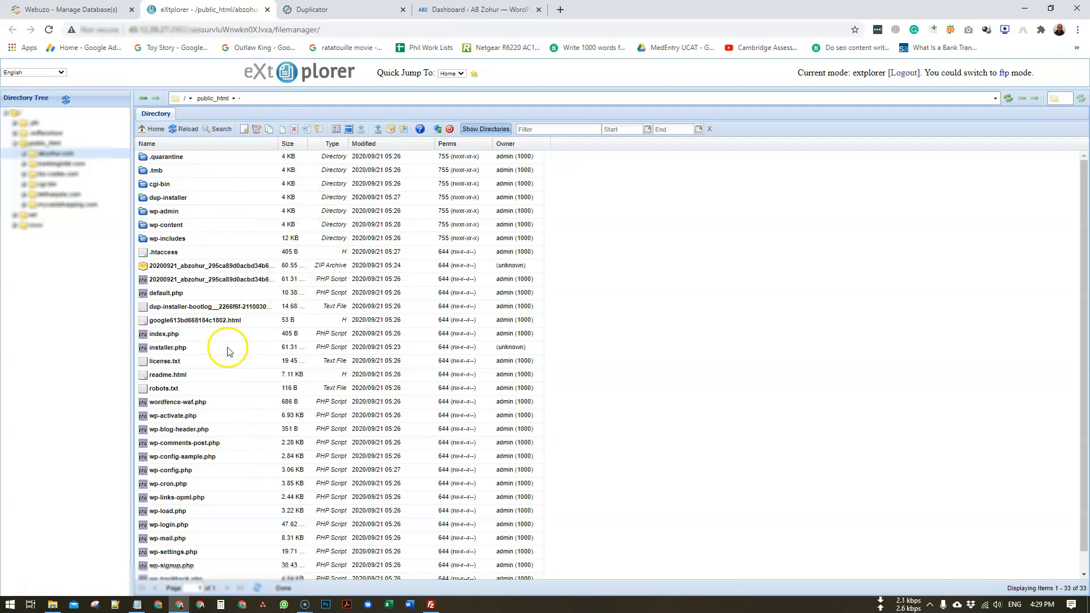
pyautogui.click(182, 264)
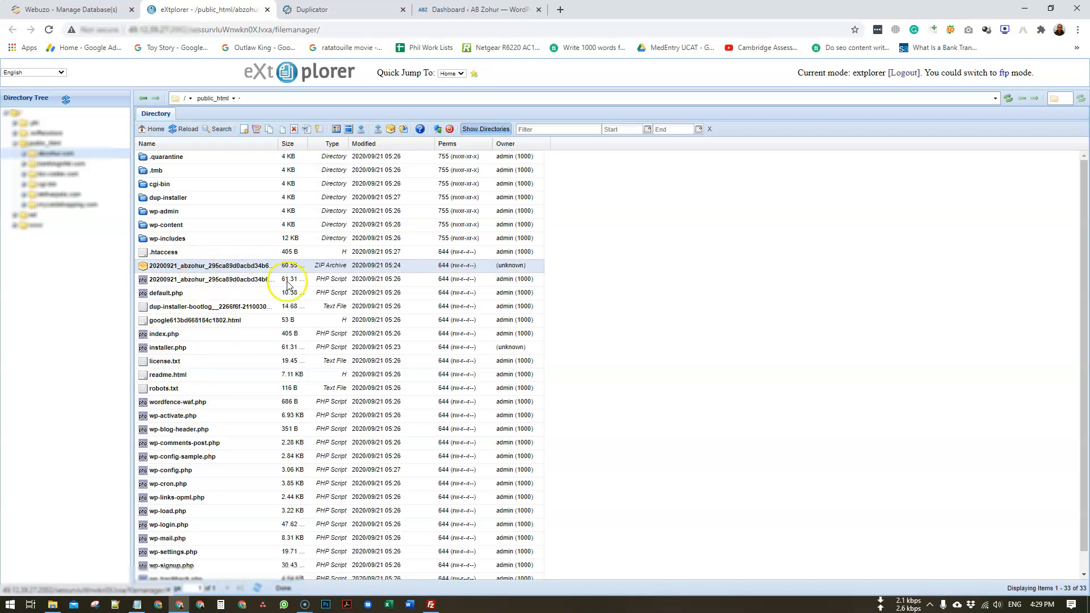
pyautogui.click(474, 9)
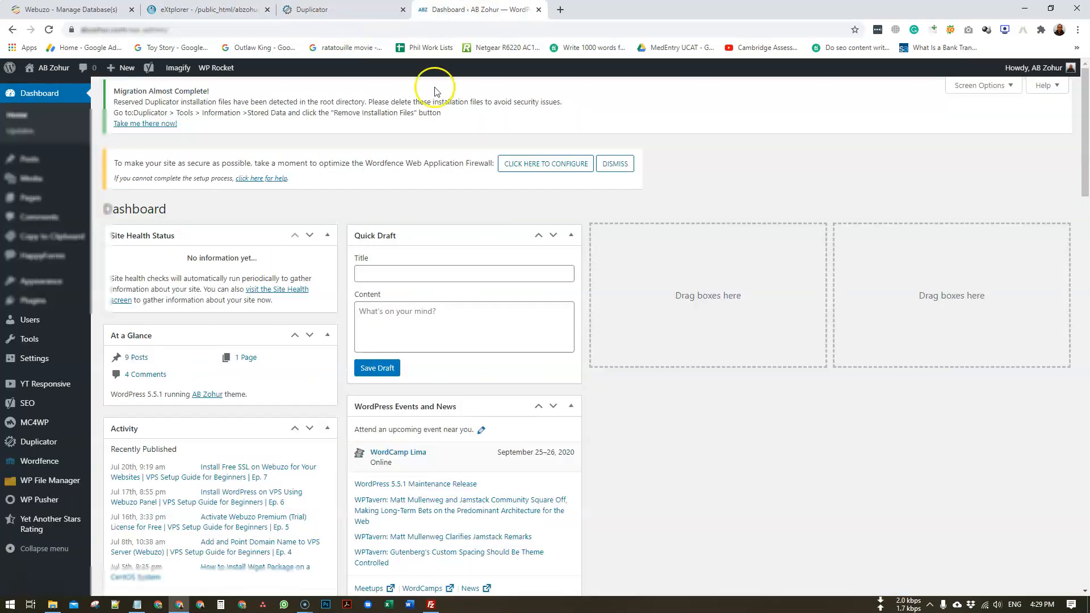
# - Remove the Duplicator installation files and confirm their removal by refreshing eXtplorer
pyautogui.click(156, 125)
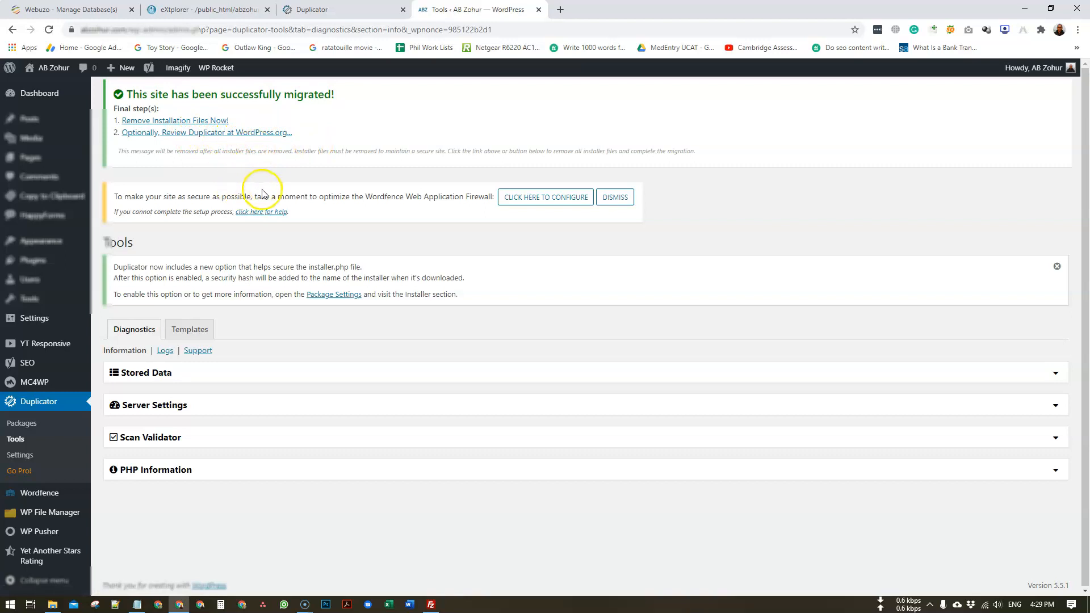
pyautogui.click(185, 122)
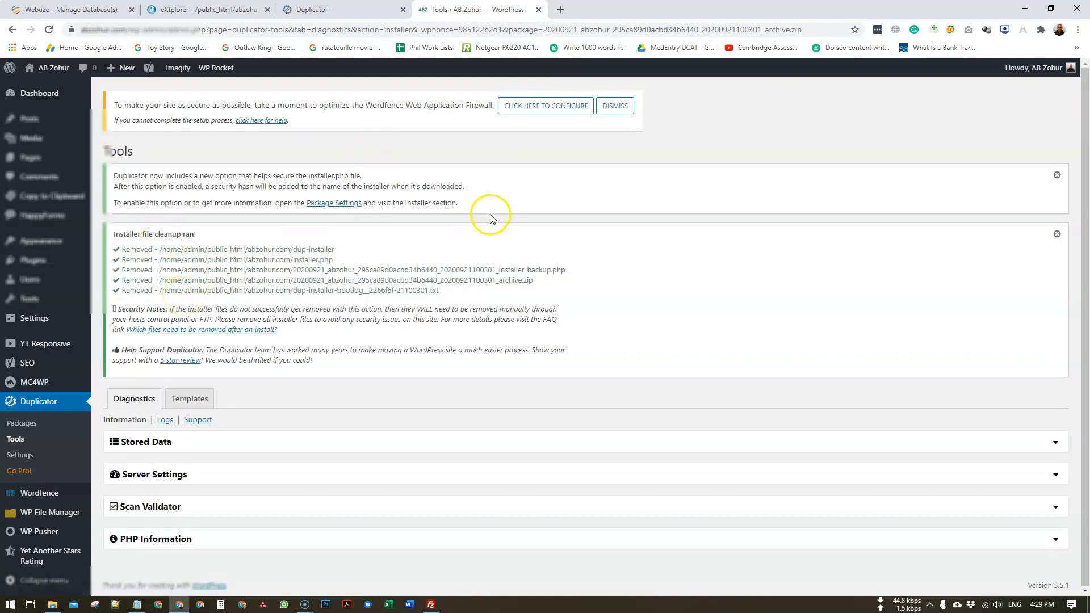
pyautogui.click(323, 10)
pyautogui.click(204, 10)
pyautogui.click(185, 129)
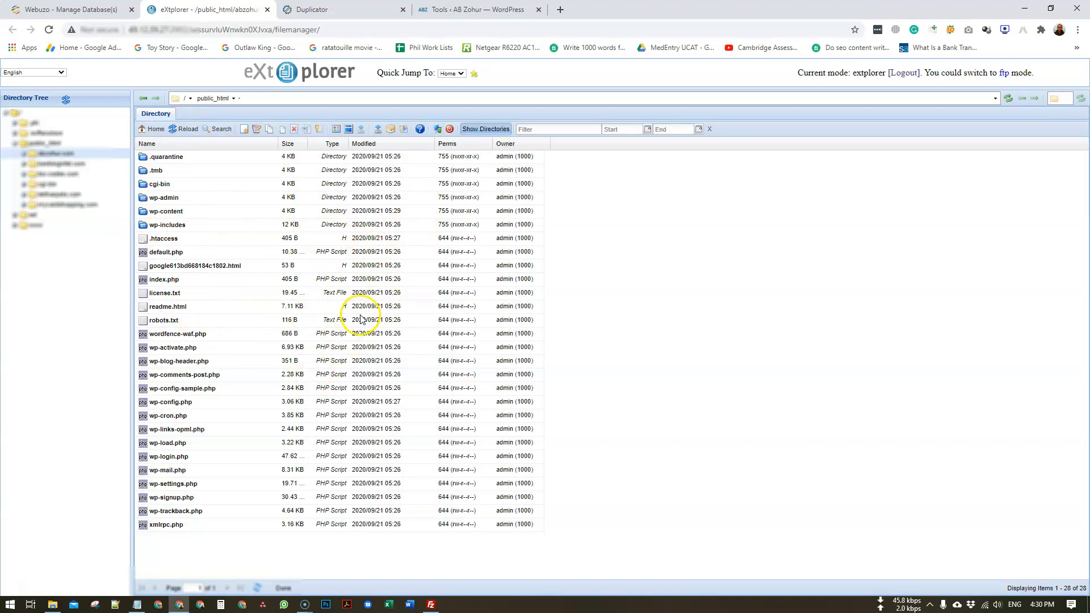
# - Open Plugins > Installed Plugins from the Duplicator tools page
pyautogui.click(477, 10)
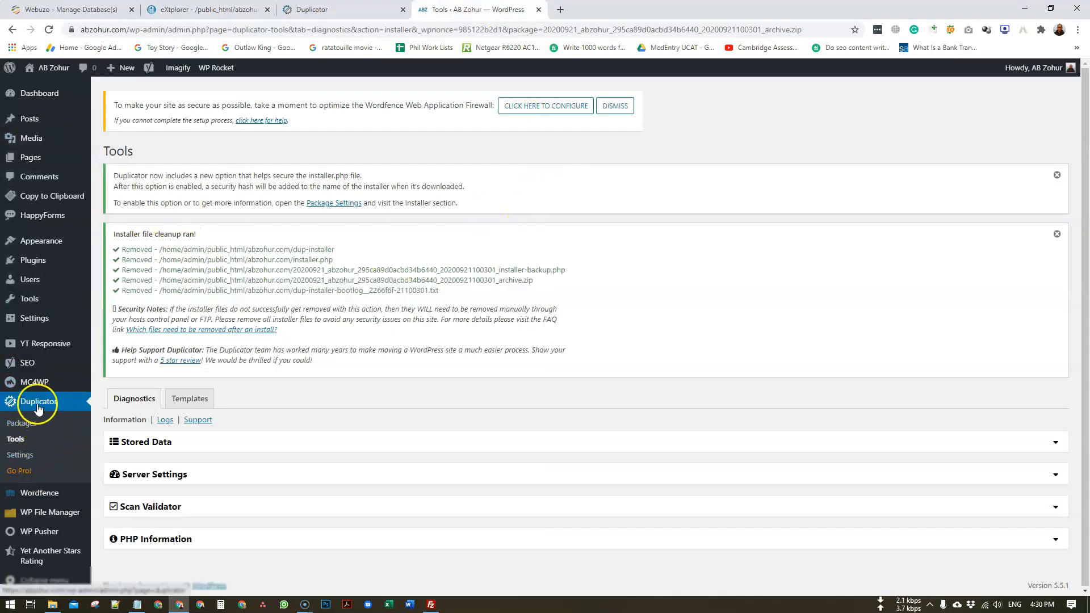
pyautogui.moveTo(48, 267)
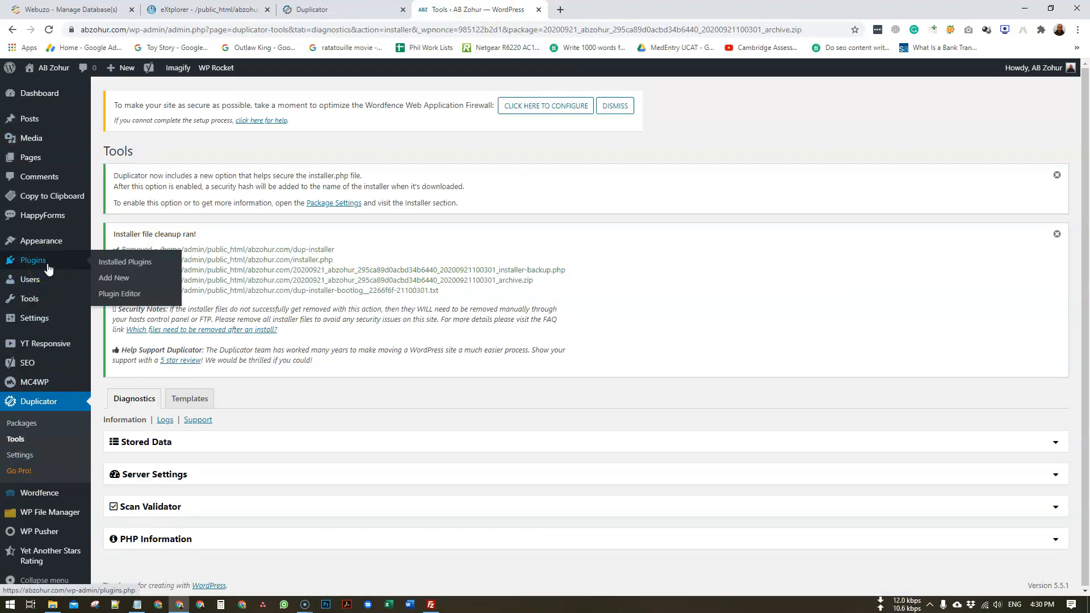
pyautogui.click(49, 268)
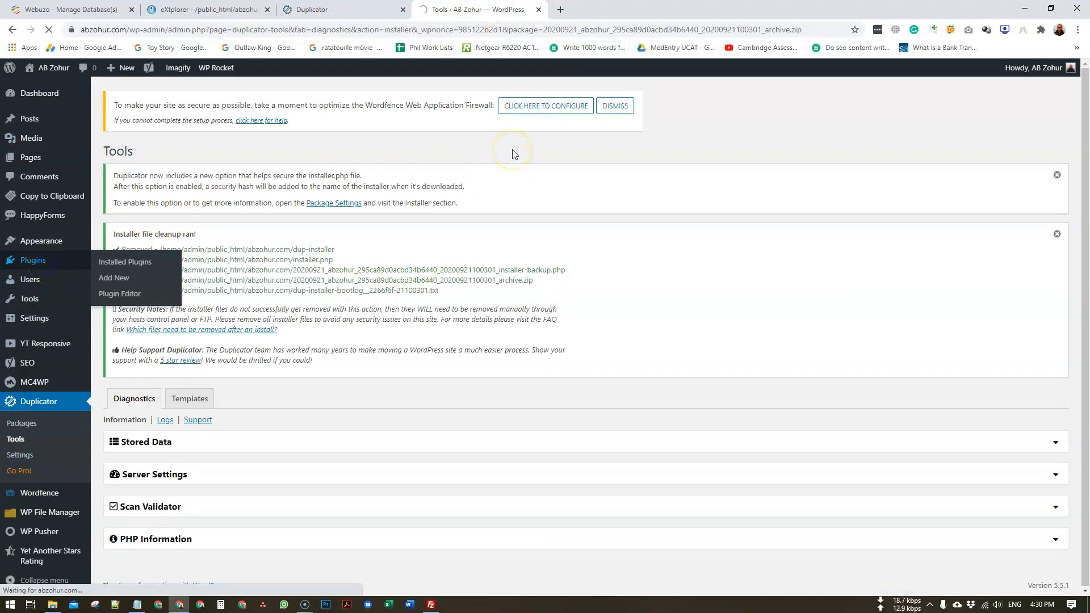